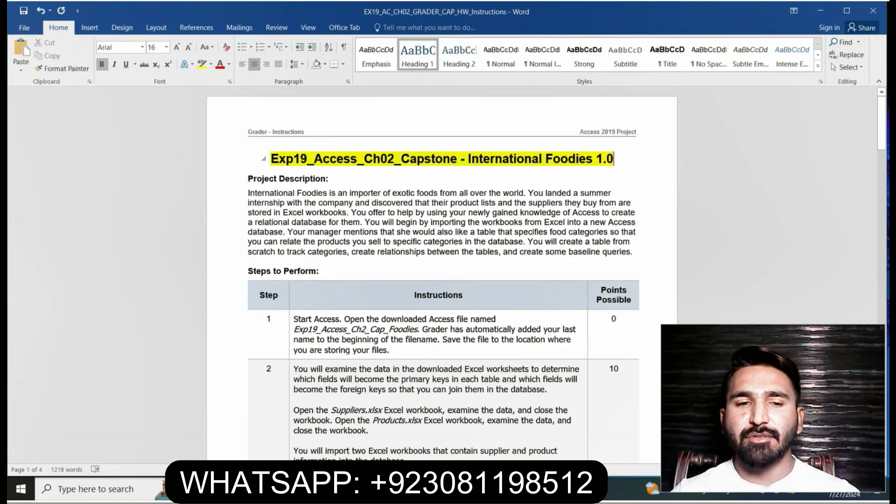
Highlight the project description paragraph and the step 1 instructions in yellow
{"action": "left_click_drag", "start_coordinate": [248, 193], "coordinate": [634, 252]}
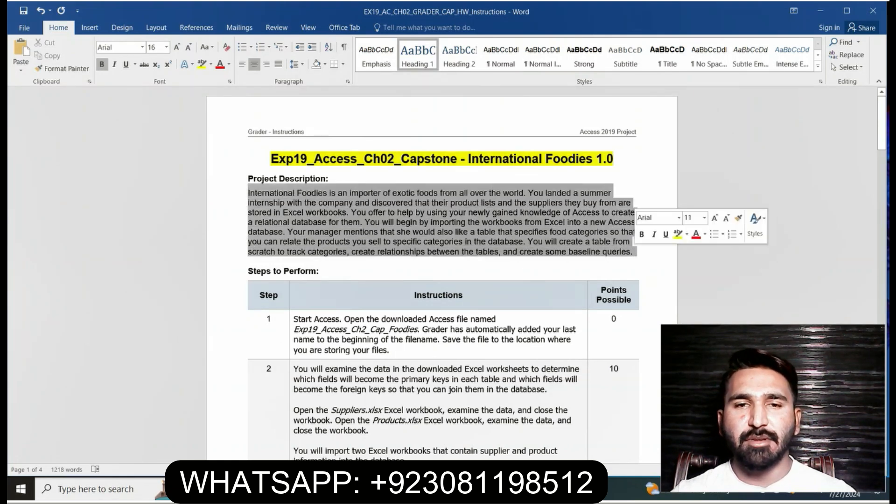
{"action": "left_click", "coordinate": [678, 234]}
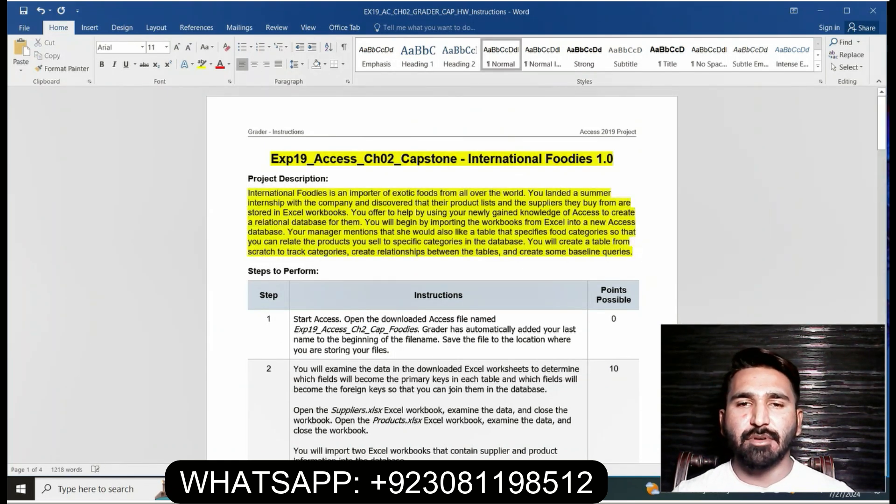
{"action": "left_click_drag", "start_coordinate": [882, 124], "coordinate": [881, 152]}
{"action": "left_click", "coordinate": [291, 125]}
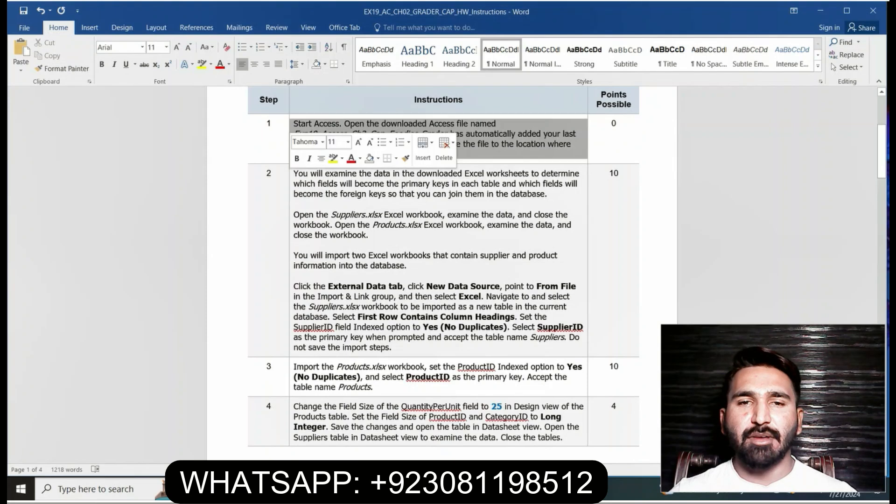
{"action": "left_click", "coordinate": [332, 158]}
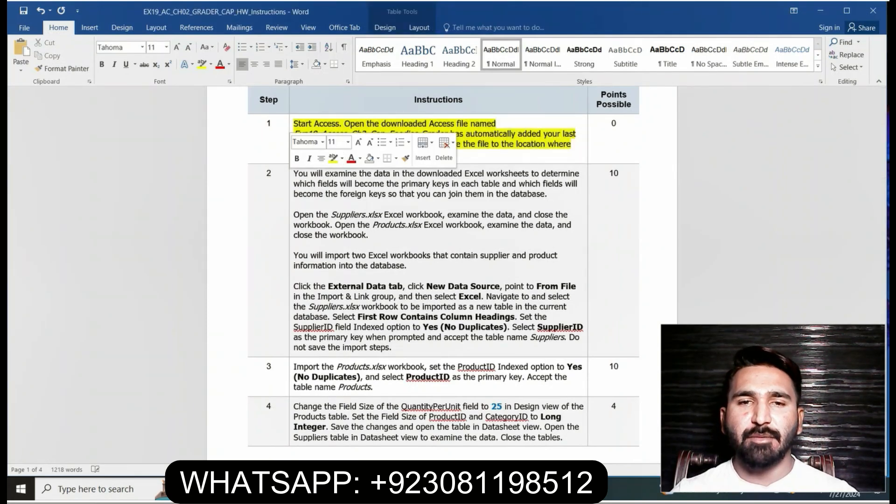
{"action": "left_click", "coordinate": [350, 183]}
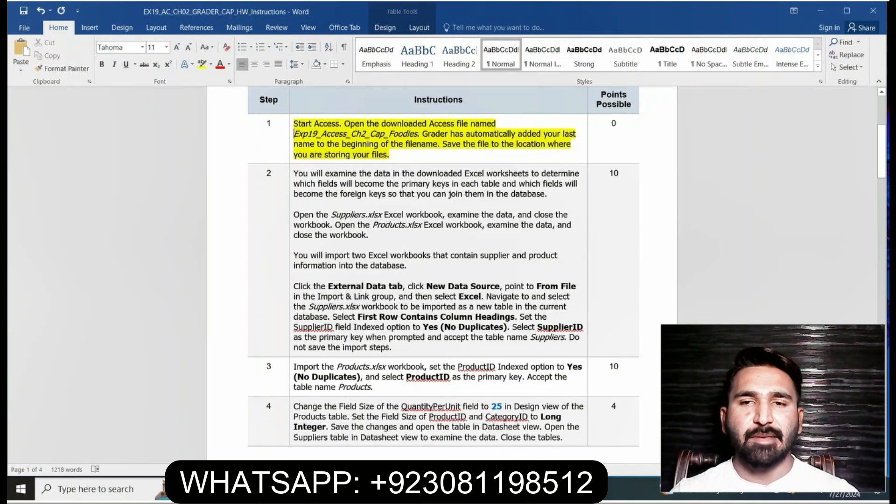
{"action": "left_click_drag", "start_coordinate": [293, 133], "coordinate": [418, 133]}
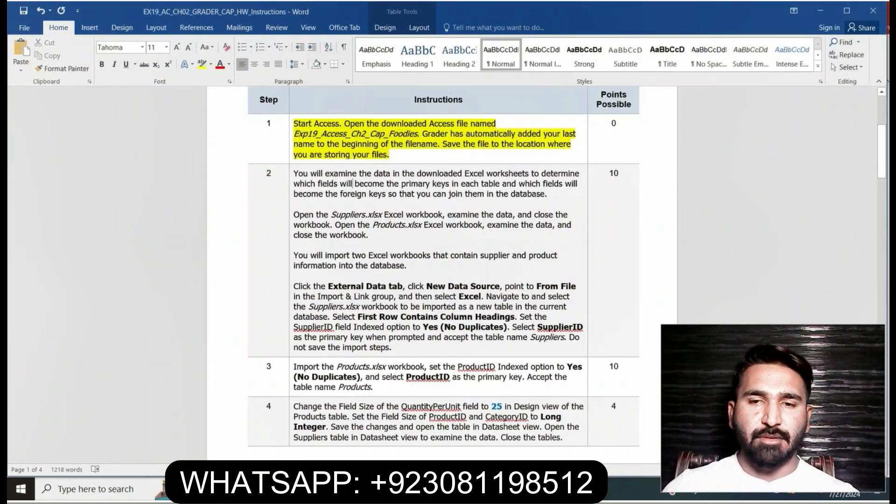
Highlight all the step 2 instructions in the table in yellow
{"action": "left_click", "coordinate": [291, 178]}
{"action": "left_click", "coordinate": [335, 160]}
{"action": "left_click", "coordinate": [333, 194]}
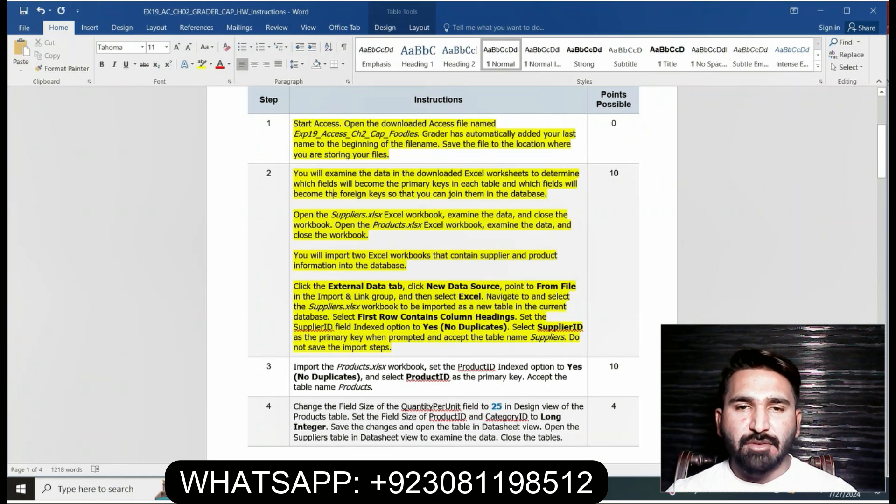
Mark the step 2 sentence on importing from Excel, switch to the Access database and start an Excel spreadsheet import
{"action": "left_click", "coordinate": [294, 215]}
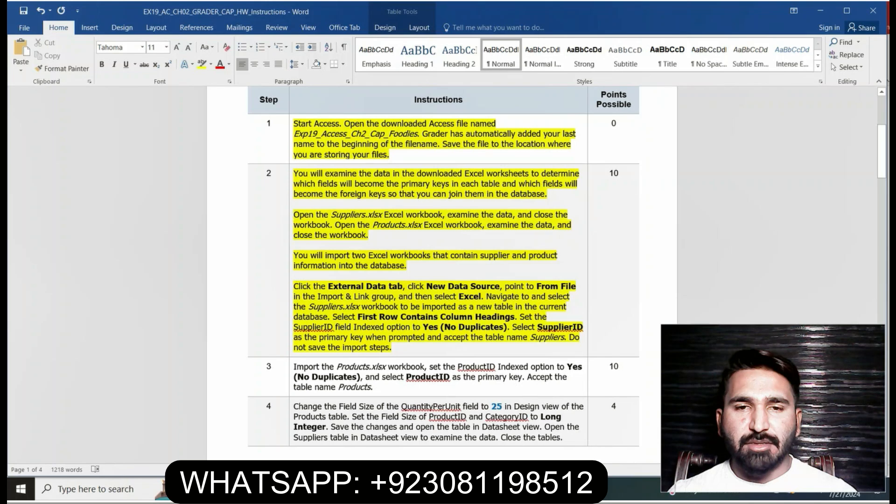
{"action": "left_click_drag", "start_coordinate": [294, 286], "coordinate": [387, 286]}
{"action": "left_click", "coordinate": [294, 286]}
{"action": "left_click_drag", "start_coordinate": [294, 286], "coordinate": [484, 296]}
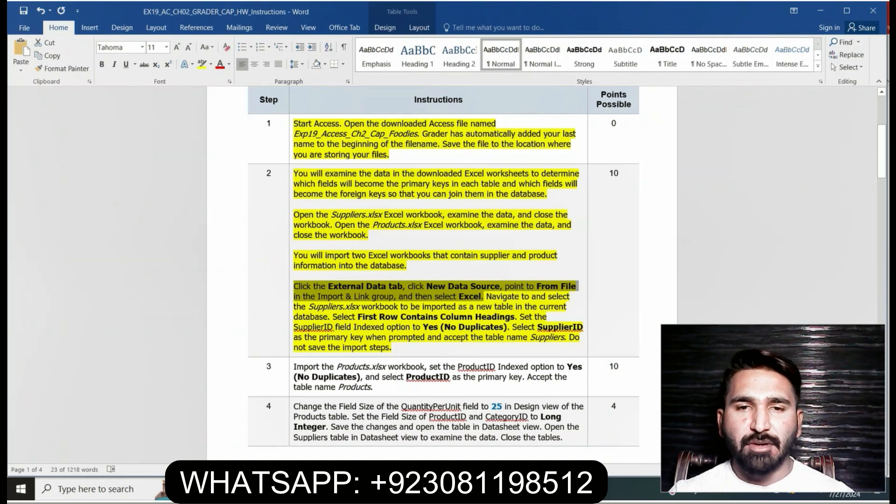
{"action": "key", "text": "alt+Tab"}
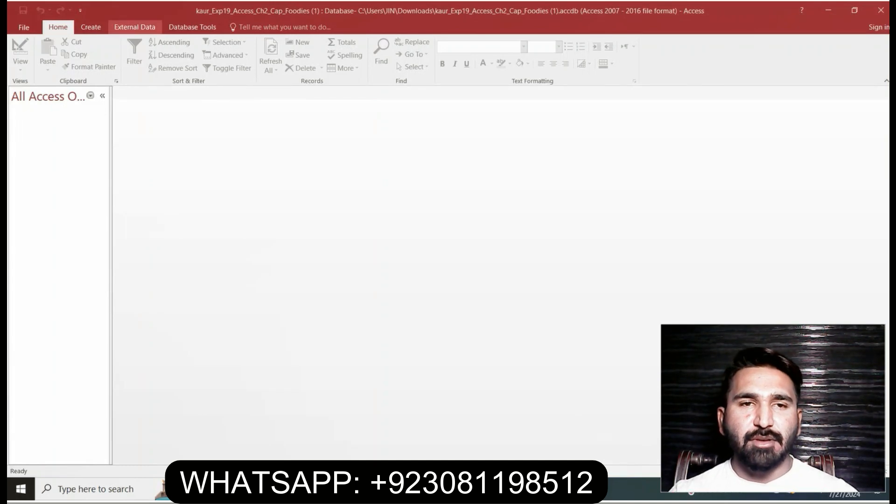
{"action": "left_click", "coordinate": [135, 27]}
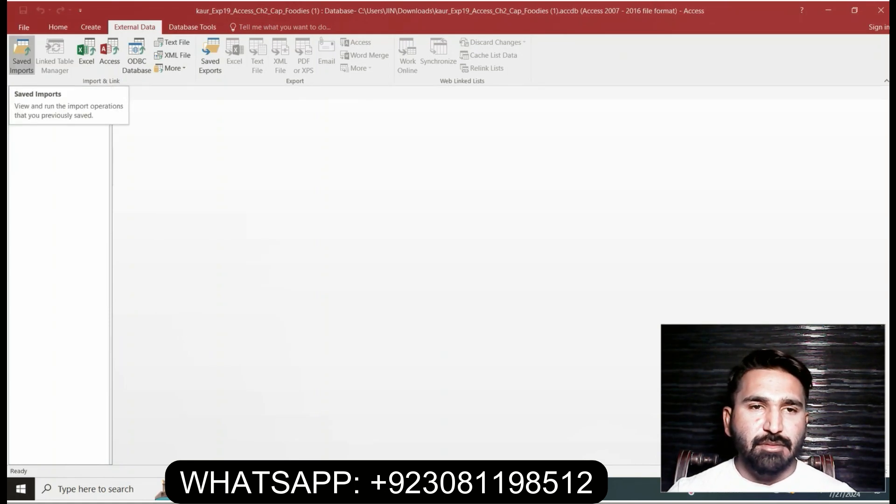
{"action": "left_click", "coordinate": [87, 54]}
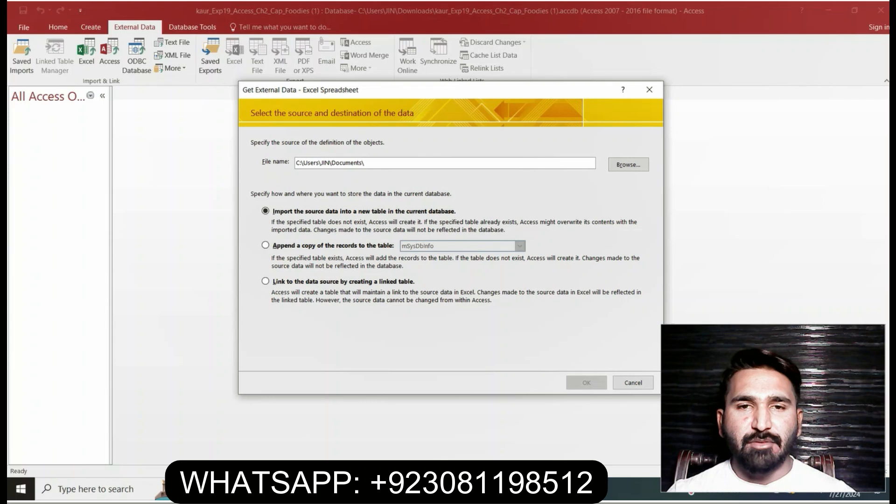
Check the Suppliers.xlsx import instruction in Word, return to Access and browse the Desktop for the source file
{"action": "key", "text": "alt+Tab"}
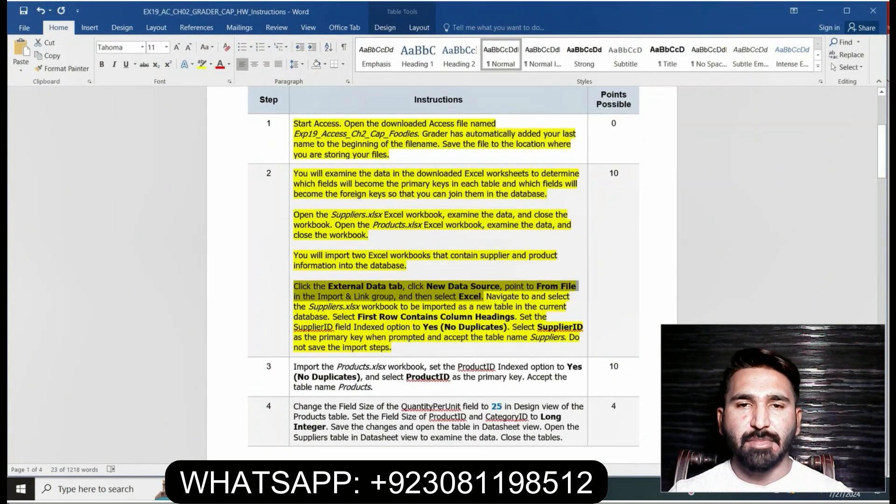
{"action": "mouse_move", "coordinate": [321, 305]}
{"action": "left_mouse_down"}
{"action": "mouse_move", "coordinate": [536, 306]}
{"action": "mouse_move", "coordinate": [409, 287]}
{"action": "mouse_move", "coordinate": [308, 327]}
{"action": "mouse_move", "coordinate": [327, 326]}
{"action": "mouse_move", "coordinate": [328, 316]}
{"action": "left_mouse_up"}
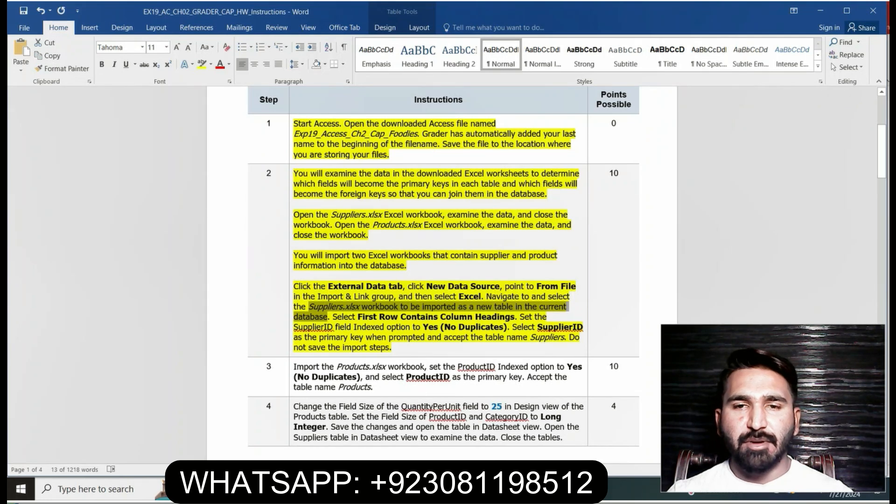
{"action": "key", "text": "alt+Tab"}
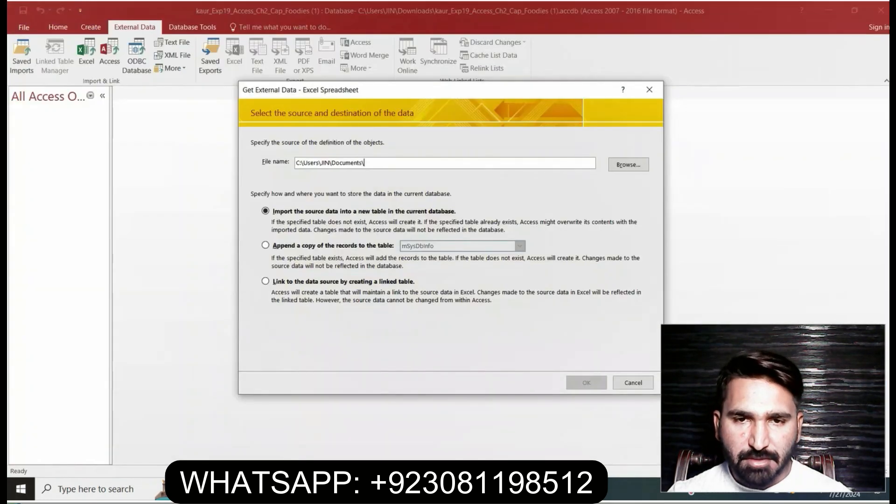
{"action": "key", "text": "Tab"}
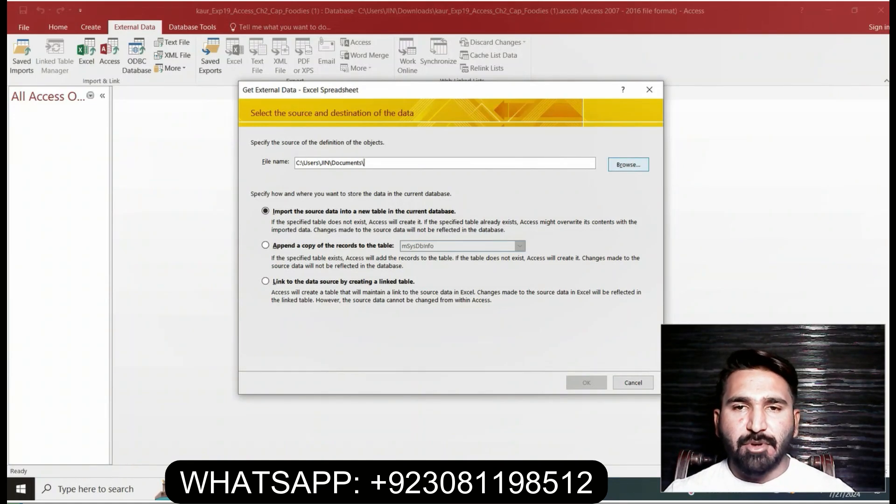
{"action": "left_click", "coordinate": [628, 164]}
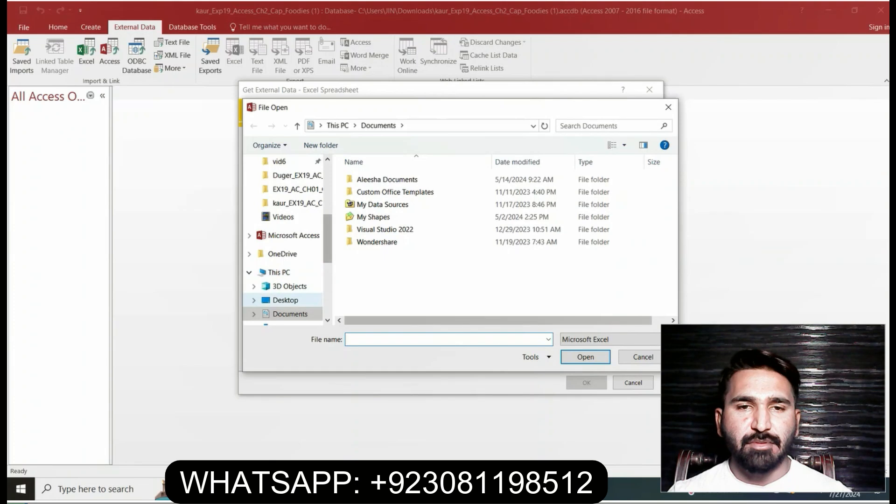
{"action": "left_click", "coordinate": [285, 300]}
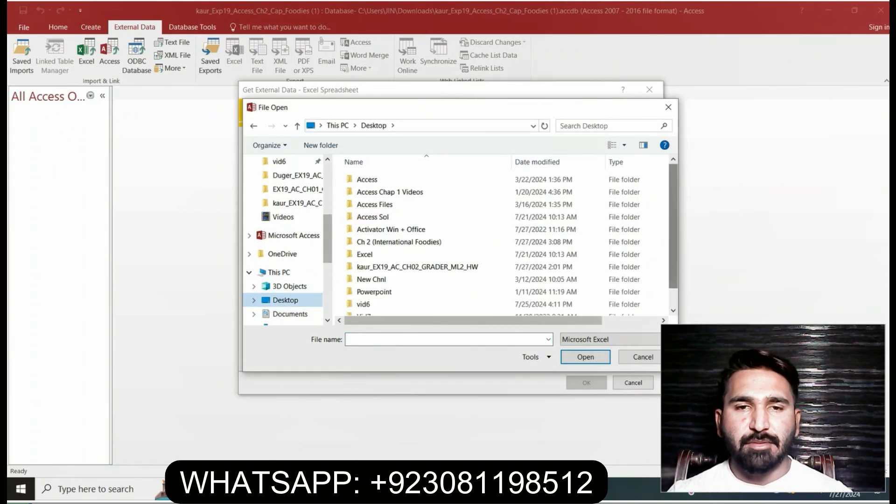
{"action": "scroll", "coordinate": [508, 238], "scroll_direction": "down", "scroll_amount": 1}
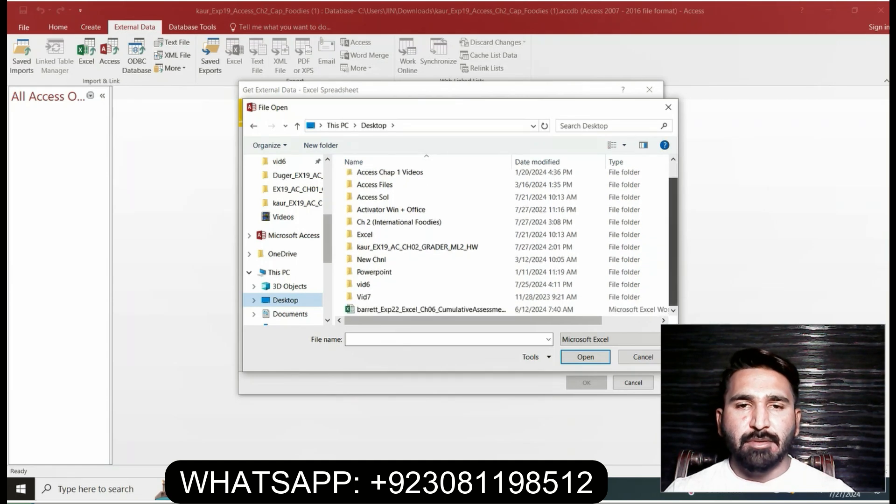
{"action": "scroll", "coordinate": [509, 238], "scroll_direction": "up", "scroll_amount": 1}
{"action": "scroll", "coordinate": [509, 238], "scroll_direction": "down", "scroll_amount": 1}
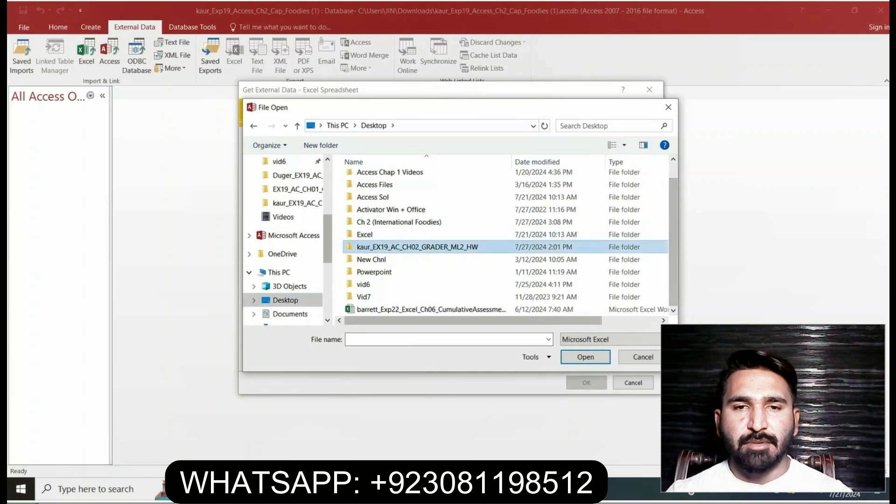
{"action": "double_click", "coordinate": [417, 246]}
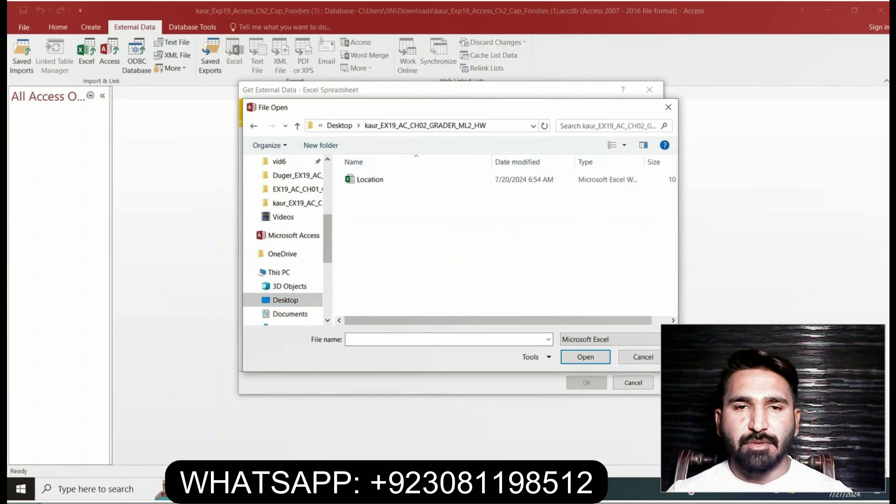
{"action": "left_click", "coordinate": [298, 125]}
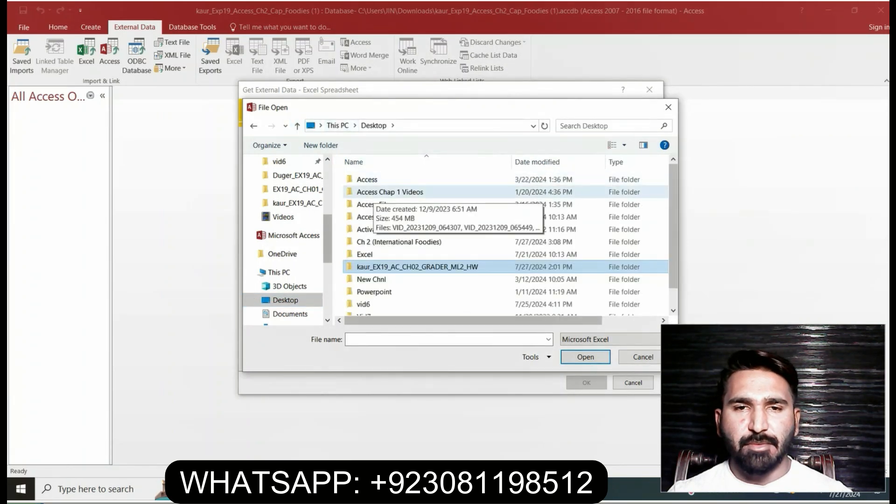
Choose the Suppliers workbook from Access Files > Ch 2 (International Foodies) as the import source
{"action": "left_click", "coordinate": [375, 205]}
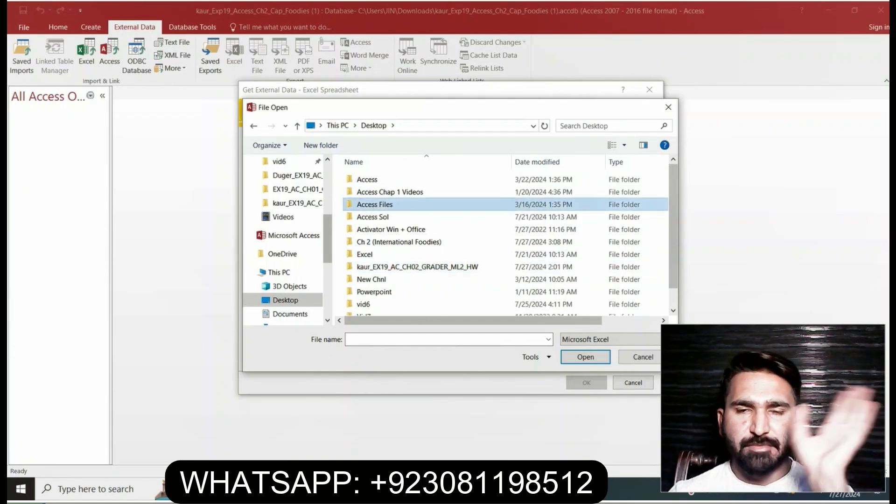
{"action": "double_click", "coordinate": [374, 204]}
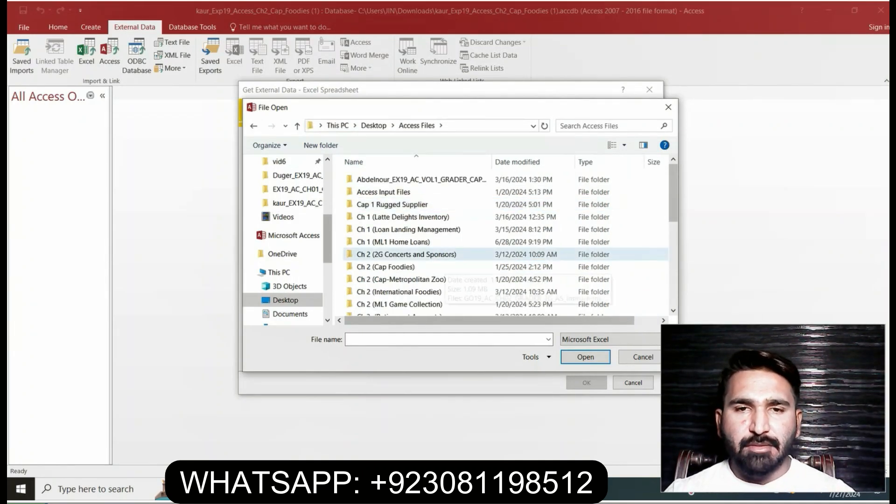
{"action": "left_click", "coordinate": [432, 292]}
{"action": "double_click", "coordinate": [432, 293]}
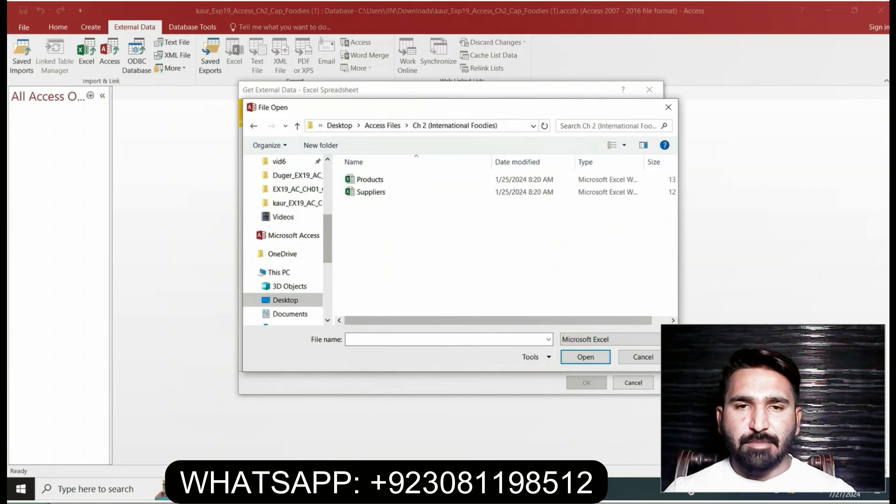
{"action": "left_click", "coordinate": [371, 192]}
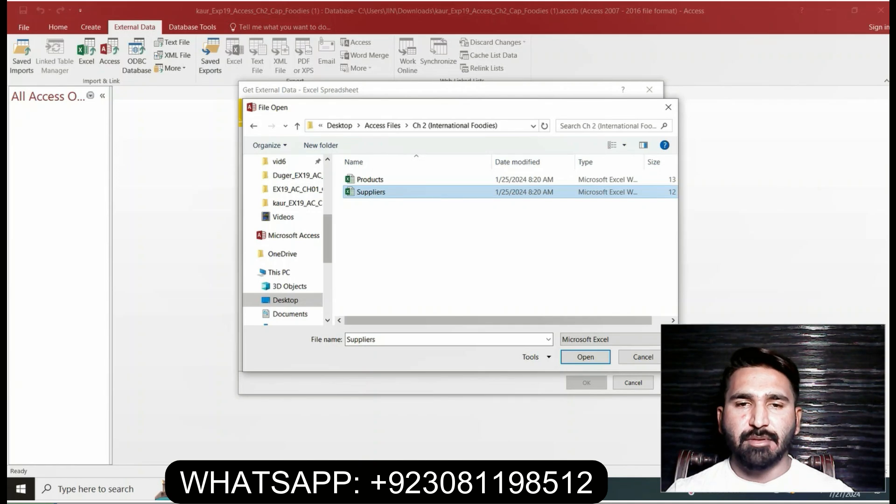
{"action": "left_click", "coordinate": [585, 357]}
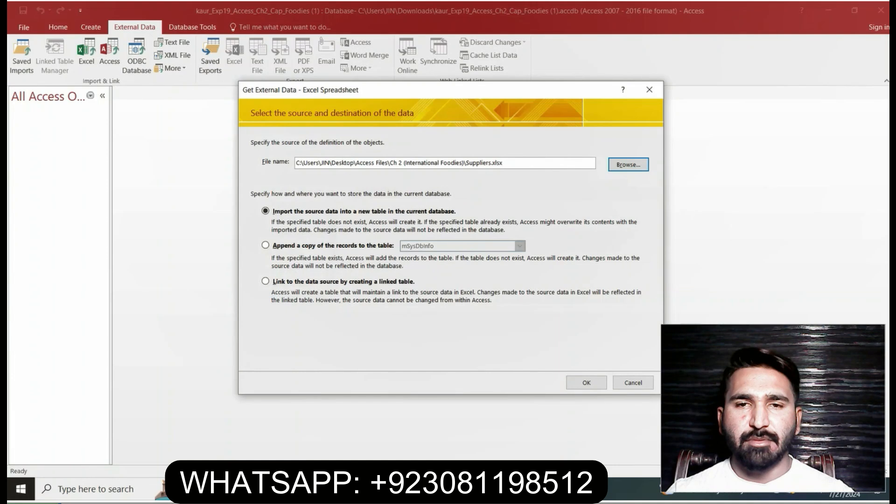
Check the column headings instruction in Word, accept the import into a new table in Access and enable First Row Contains Column Headings
{"action": "left_click", "coordinate": [388, 488]}
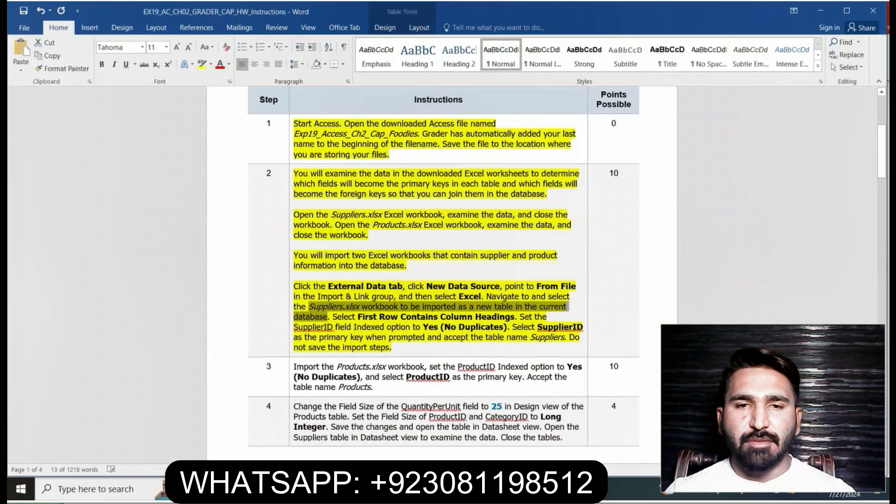
{"action": "left_click_drag", "start_coordinate": [333, 317], "coordinate": [515, 317]}
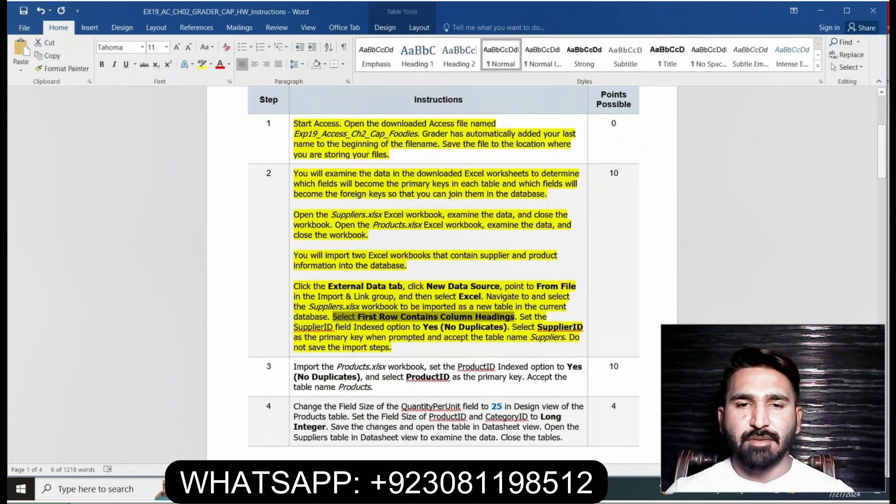
{"action": "left_click", "coordinate": [355, 488]}
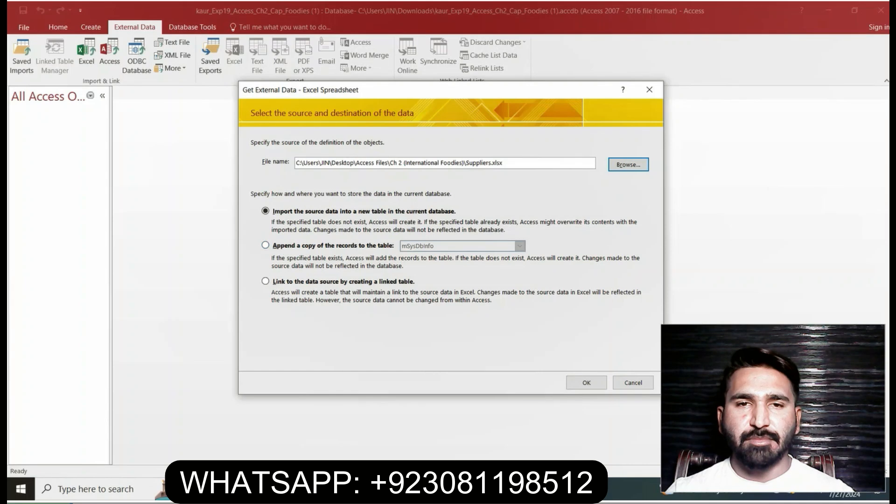
{"action": "left_click", "coordinate": [586, 383]}
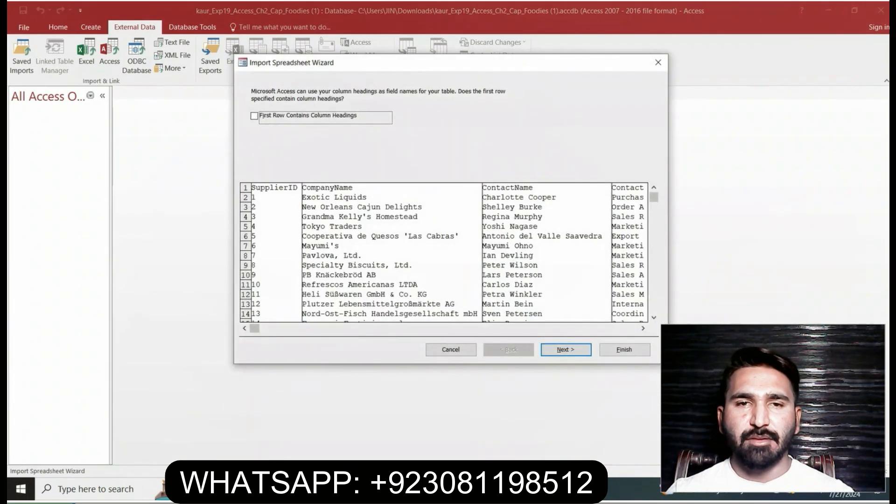
{"action": "left_click", "coordinate": [254, 116]}
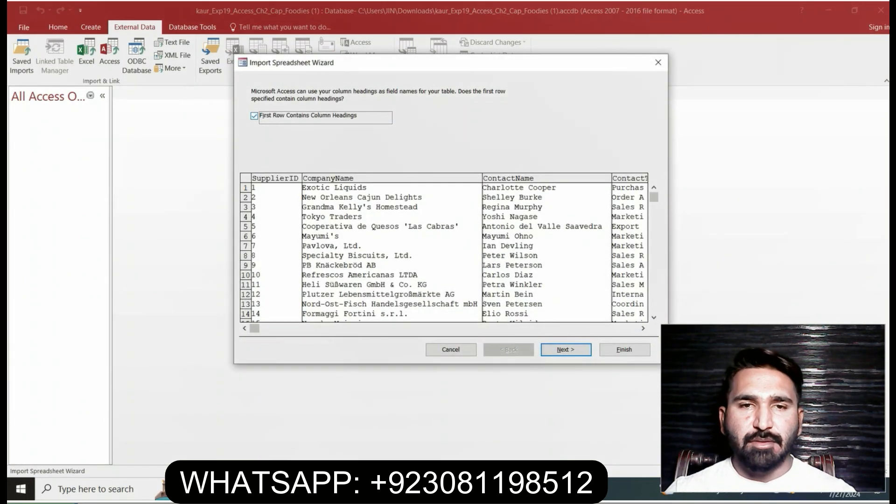
Read the Word instruction on the SupplierID field's Indexed option and return to the Access import wizard
{"action": "key", "text": "alt+Tab"}
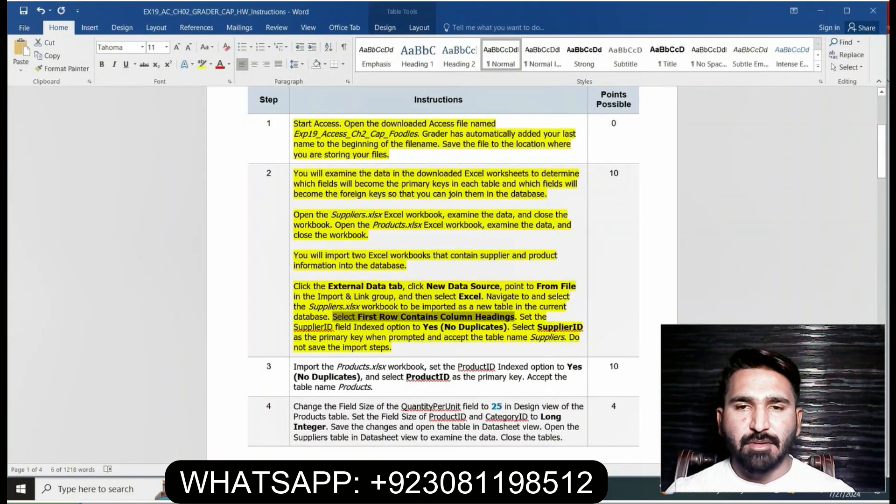
{"action": "left_click_drag", "start_coordinate": [520, 318], "coordinate": [511, 328]}
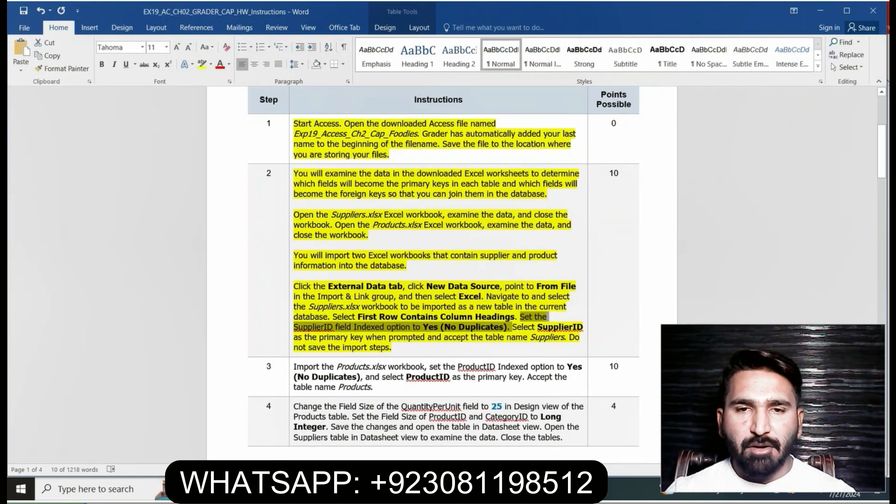
{"action": "key", "text": "alt+Tab"}
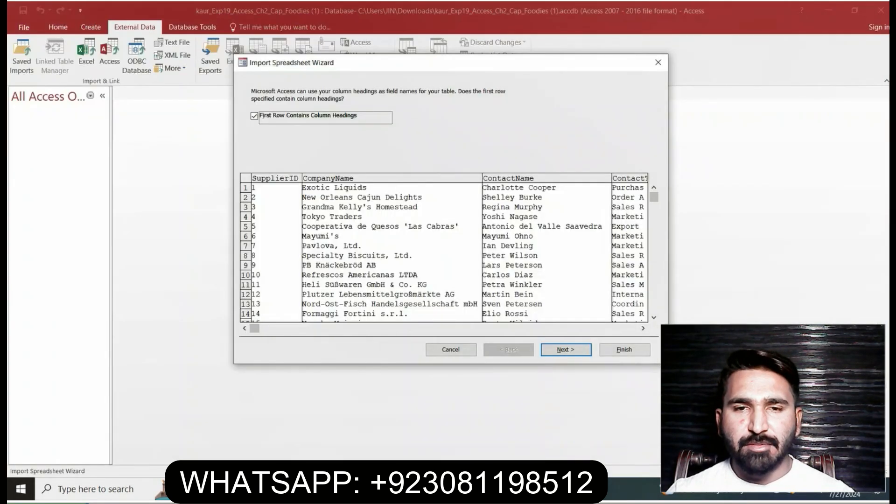
Accept the column headings and set the SupplierID field's Indexed option to Yes (No Duplicates)
{"action": "left_click", "coordinate": [565, 349]}
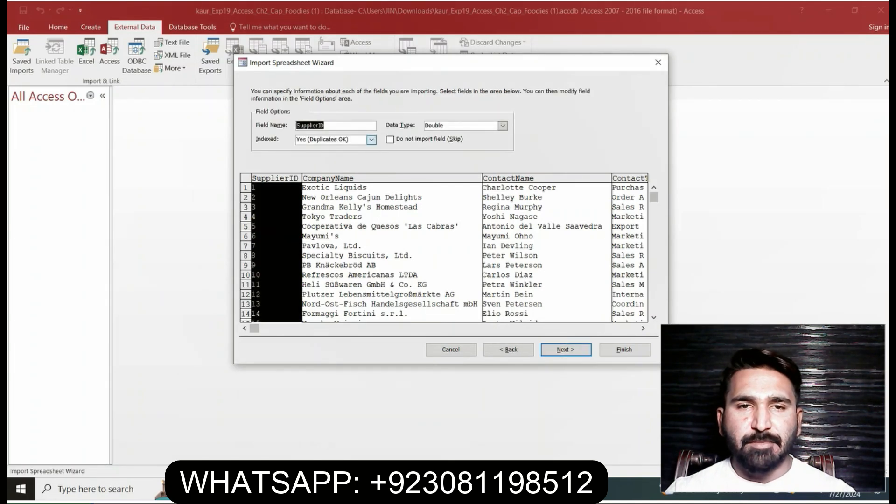
{"action": "left_click", "coordinate": [371, 140]}
{"action": "key", "text": "Down"}
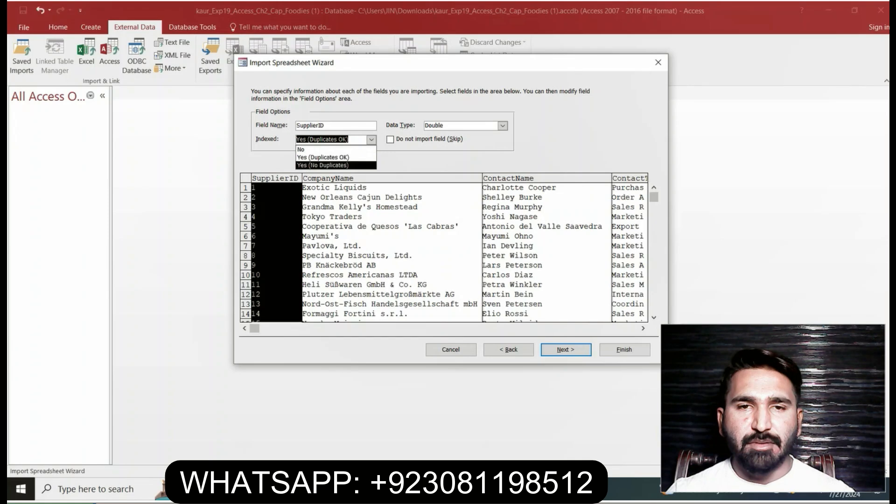
{"action": "key", "text": "Return"}
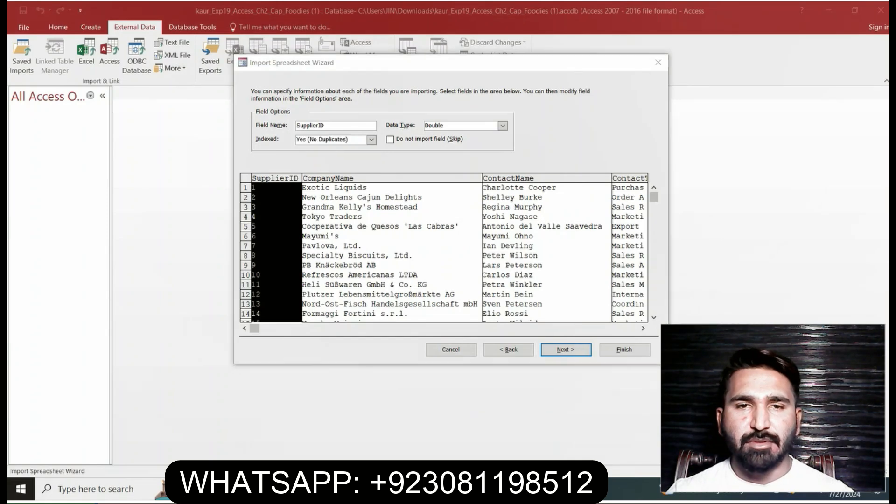
Read the Word instruction on the Suppliers primary key and table name, and return to the Access import wizard
{"action": "key", "text": "alt+Tab"}
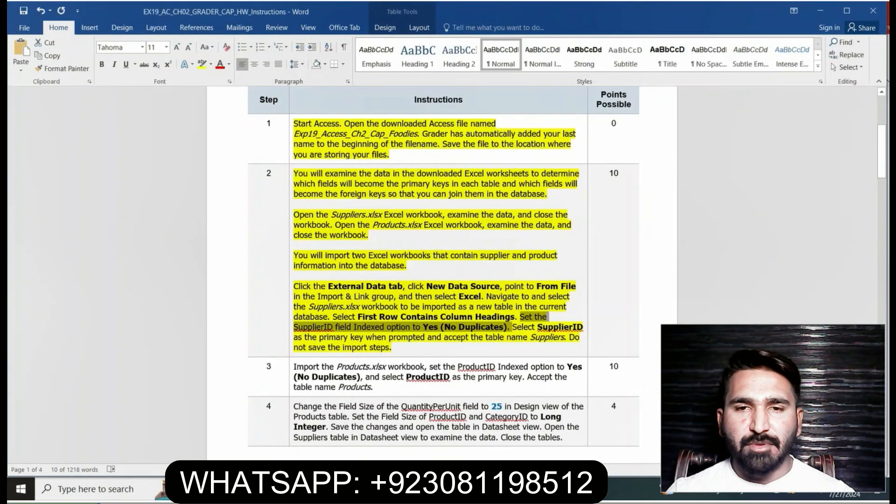
{"action": "left_click_drag", "start_coordinate": [538, 326], "coordinate": [565, 337]}
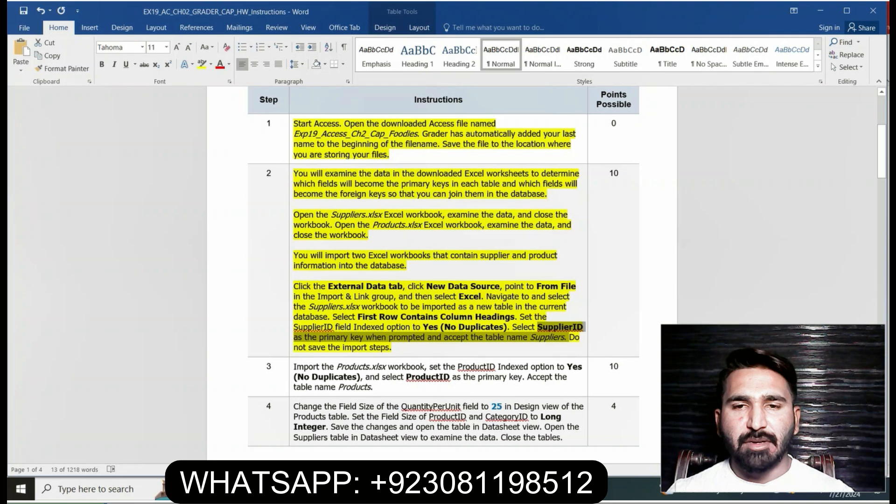
{"action": "key", "text": "alt+Tab"}
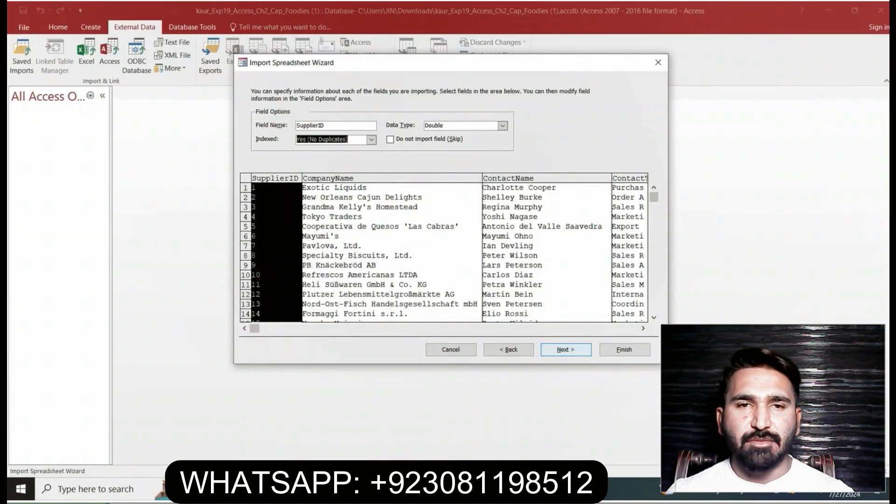
Choose SupplierID as the primary key and finish the import into the Suppliers table without saving the import steps
{"action": "key", "text": "Return"}
{"action": "left_click", "coordinate": [332, 133]}
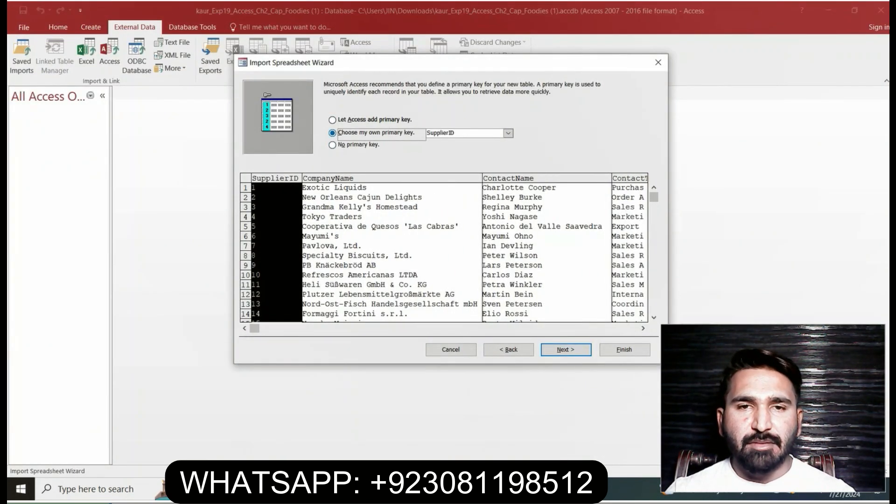
{"action": "key", "text": "Return"}
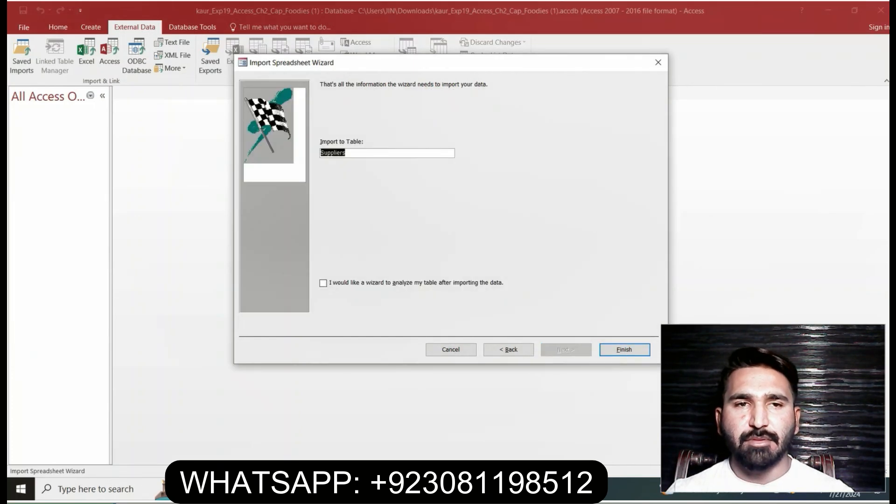
{"action": "left_click", "coordinate": [624, 350]}
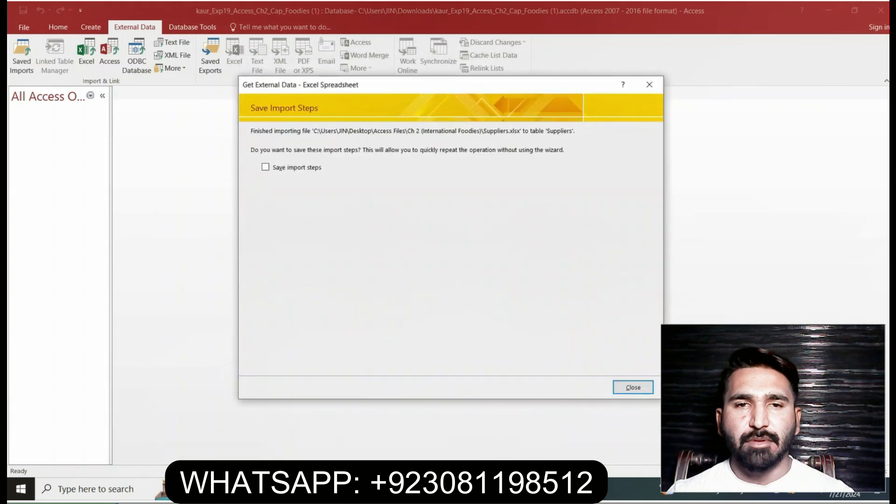
{"action": "left_click", "coordinate": [633, 387]}
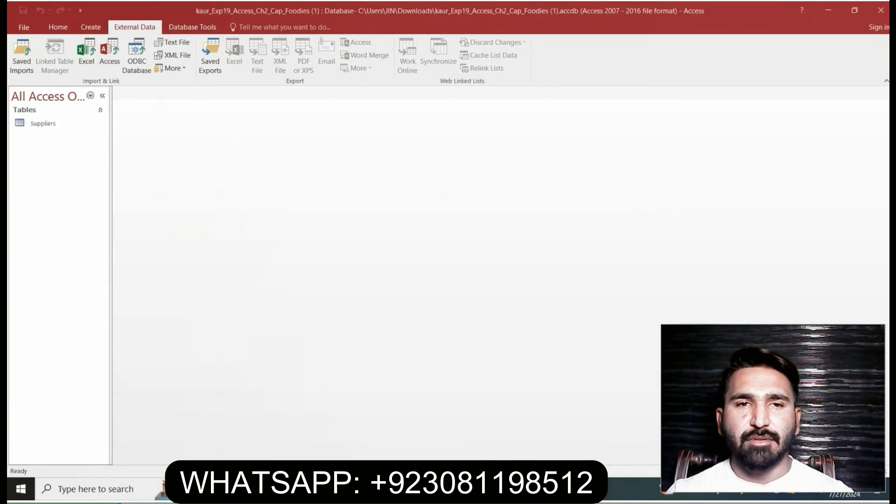
Switch to Word, highlight the step 3 instructions in yellow and read the Products.xlsx import instruction
{"action": "key", "text": "alt+Tab"}
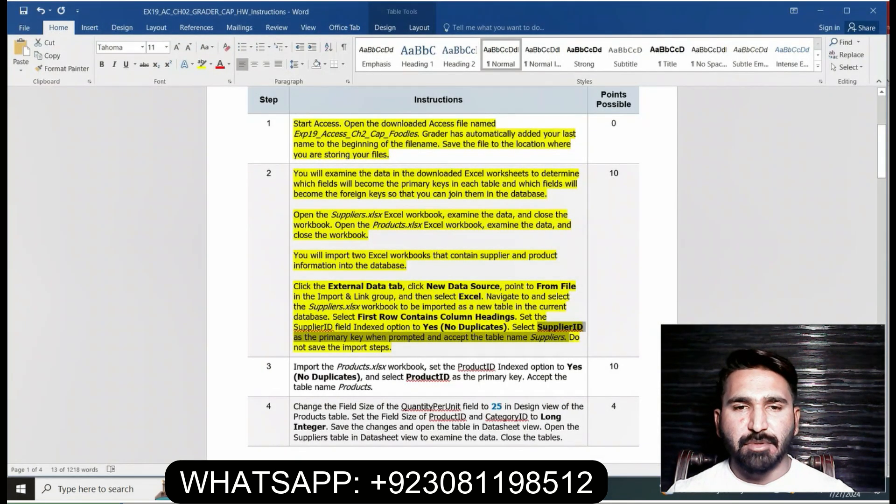
{"action": "left_click", "coordinate": [392, 348]}
{"action": "left_click_drag", "start_coordinate": [881, 149], "coordinate": [882, 188]}
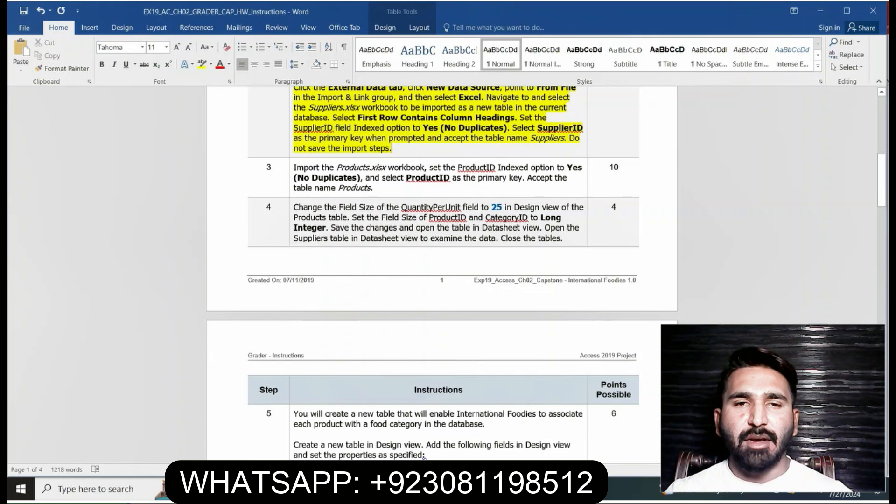
{"action": "left_click", "coordinate": [292, 171]}
{"action": "left_click", "coordinate": [335, 152]}
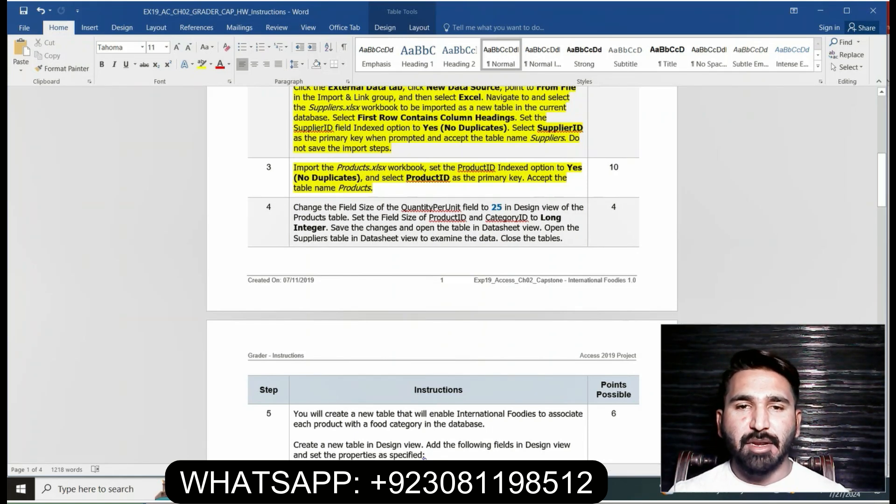
{"action": "left_click_drag", "start_coordinate": [293, 168], "coordinate": [425, 168]}
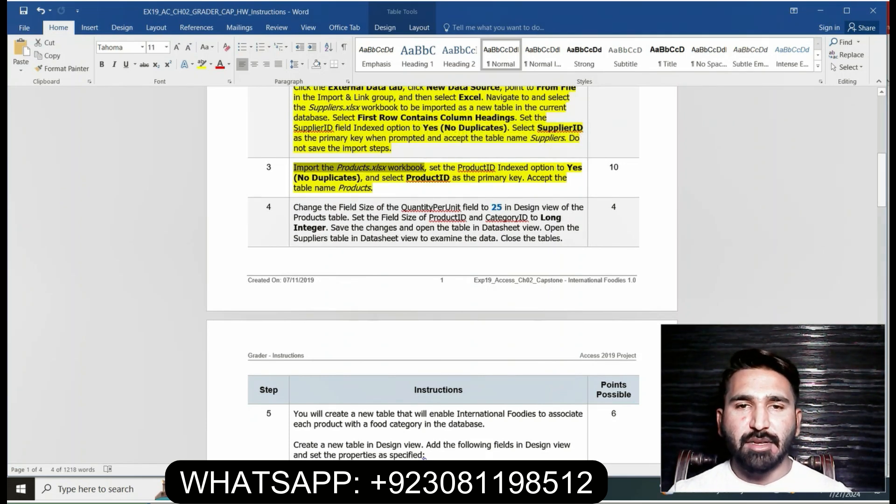
Return to Access and start an Excel import of the Products workbook from the Ch 2 (International Foodies) folder
{"action": "mouse_move", "coordinate": [416, 490]}
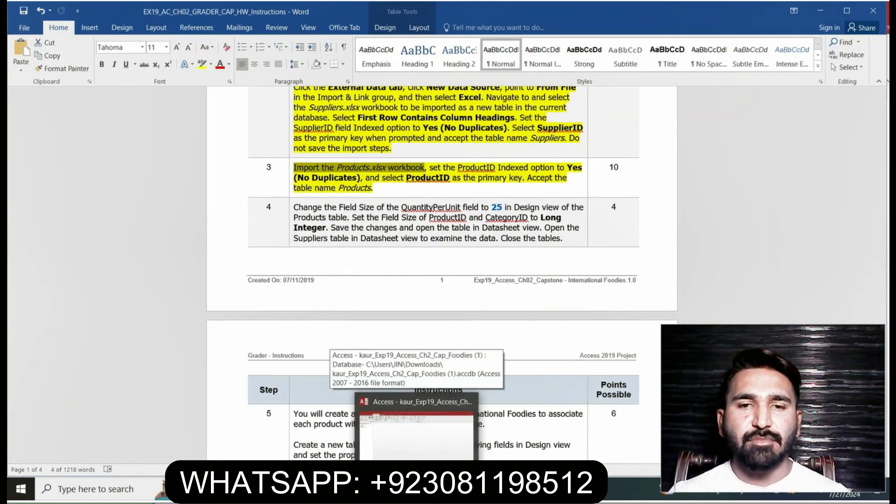
{"action": "left_click", "coordinate": [417, 420]}
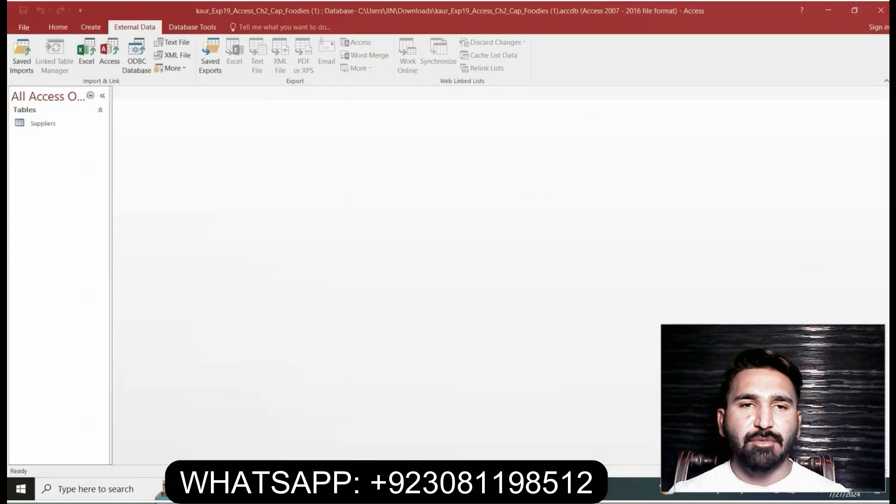
{"action": "left_click", "coordinate": [87, 54]}
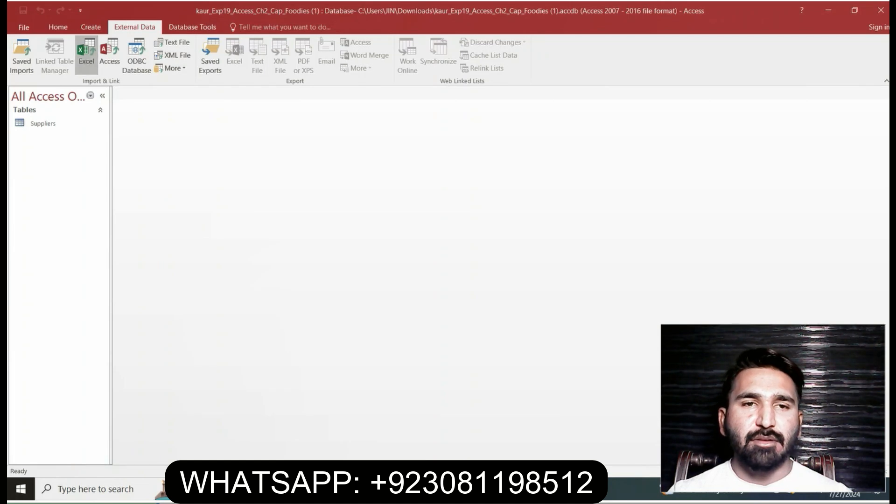
{"action": "left_click", "coordinate": [628, 165]}
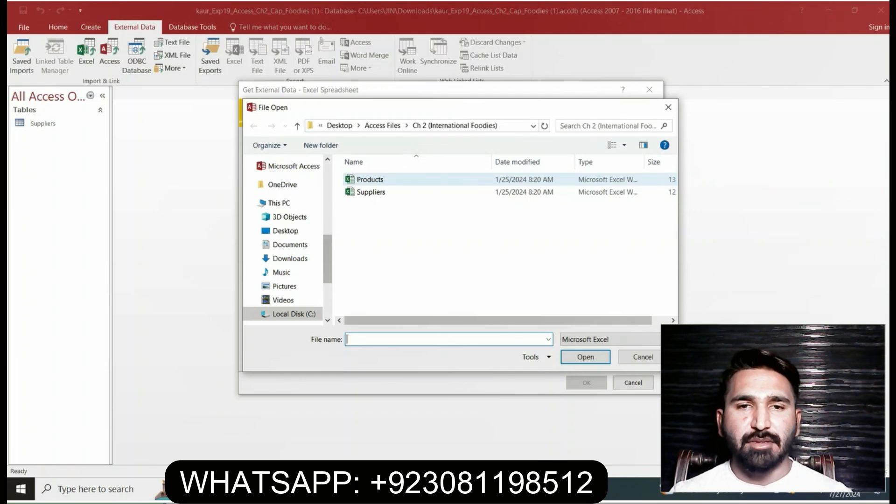
{"action": "left_click", "coordinate": [370, 180]}
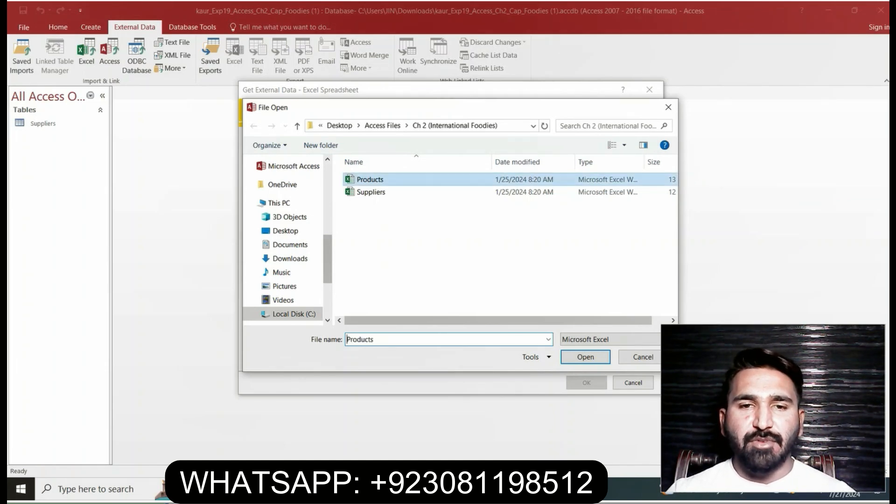
{"action": "left_click", "coordinate": [585, 356]}
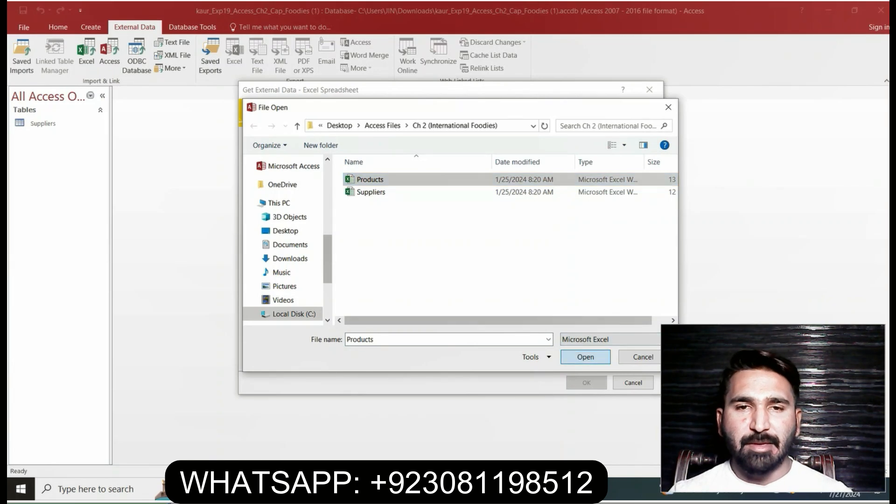
{"action": "left_click", "coordinate": [587, 383]}
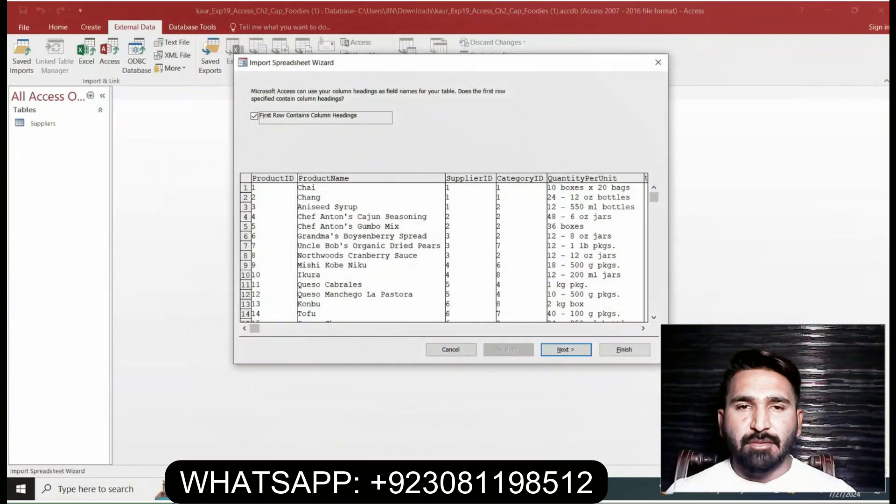
Check the ProductID Indexed instruction in Word and set that field to Yes (No Duplicates) in the Access import wizard
{"action": "key", "text": "alt+Tab"}
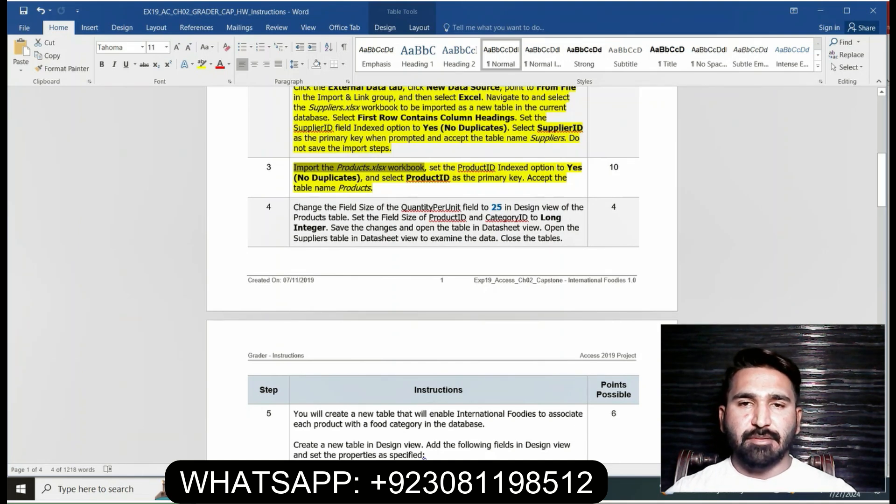
{"action": "left_click_drag", "start_coordinate": [429, 168], "coordinate": [363, 177]}
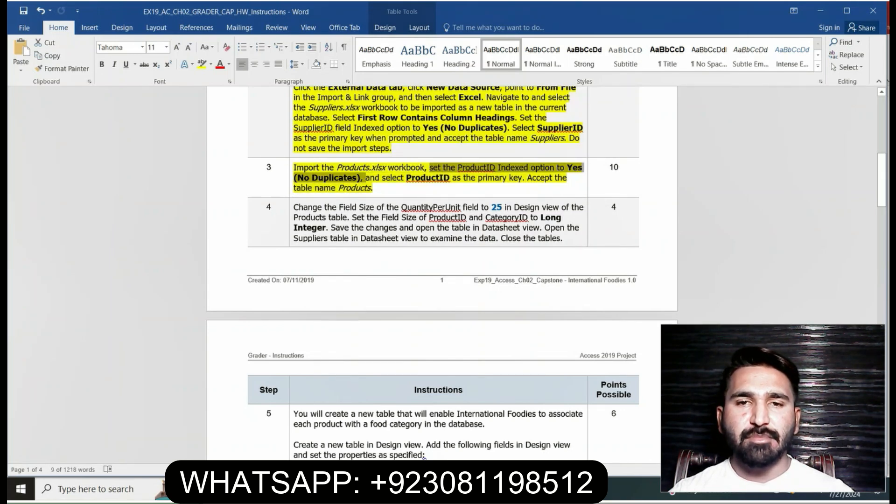
{"action": "key", "text": "alt+Tab"}
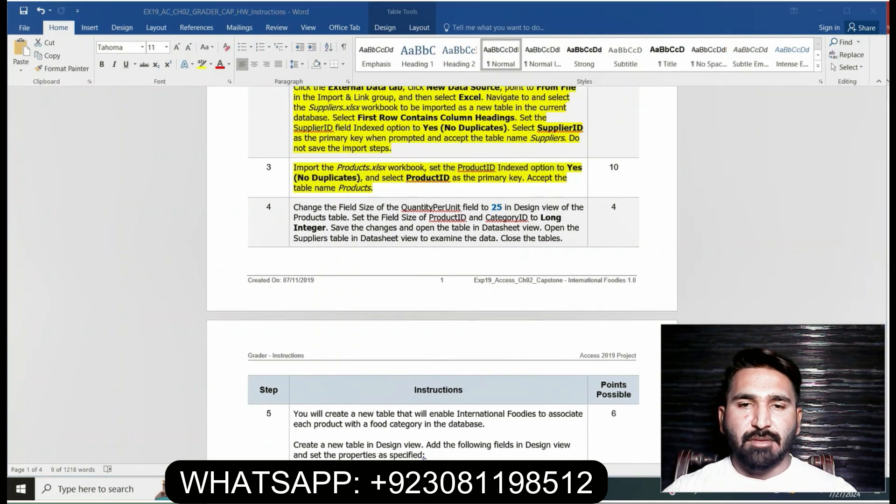
{"action": "left_click", "coordinate": [566, 350]}
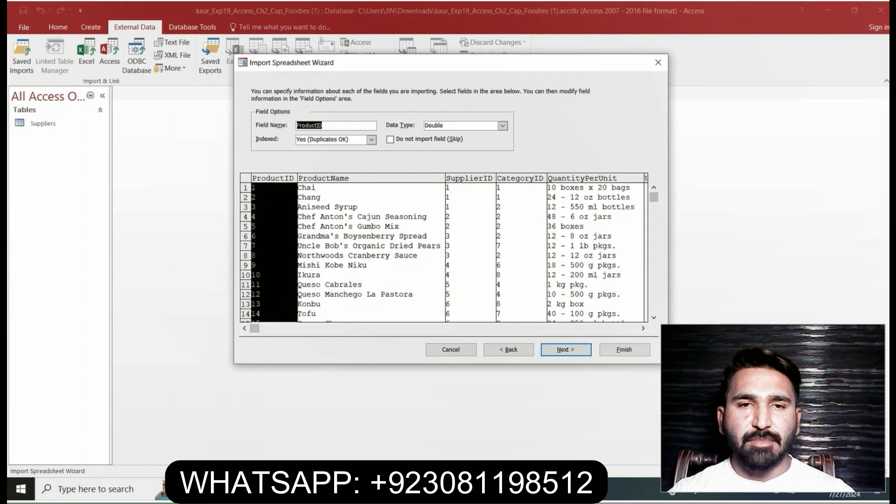
{"action": "left_click", "coordinate": [371, 139]}
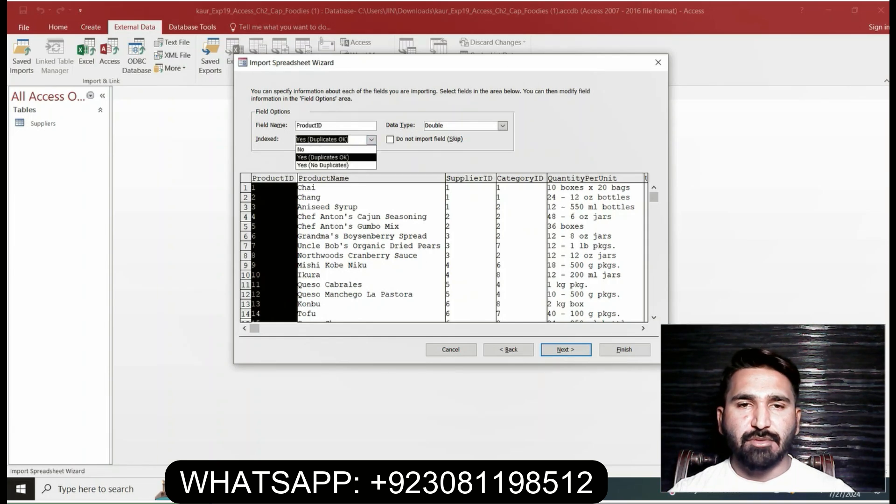
{"action": "left_click", "coordinate": [323, 165]}
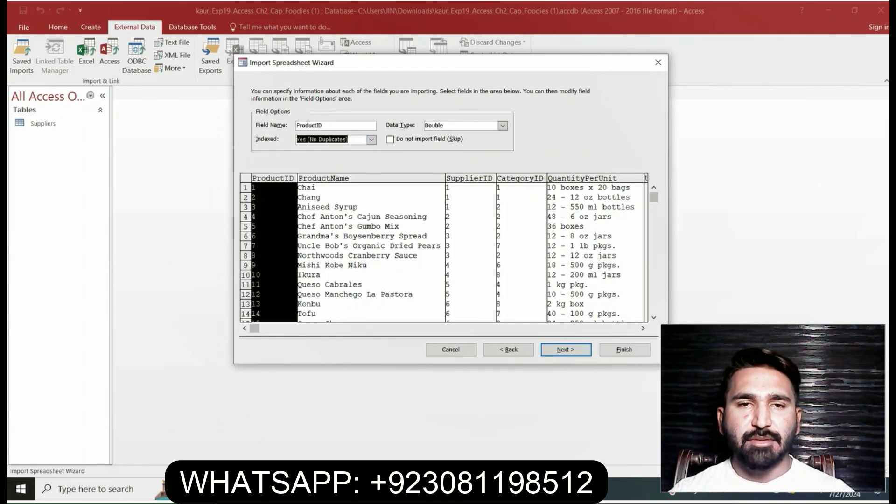
Read the Word instruction on the Products table's primary key and return to the Access import wizard
{"action": "left_click", "coordinate": [389, 489]}
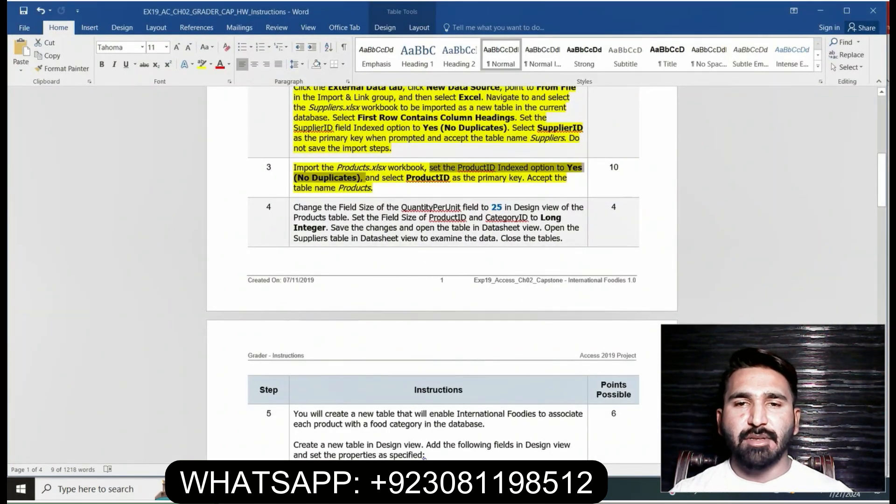
{"action": "left_click", "coordinate": [366, 177]}
{"action": "left_click_drag", "start_coordinate": [365, 178], "coordinate": [526, 179]}
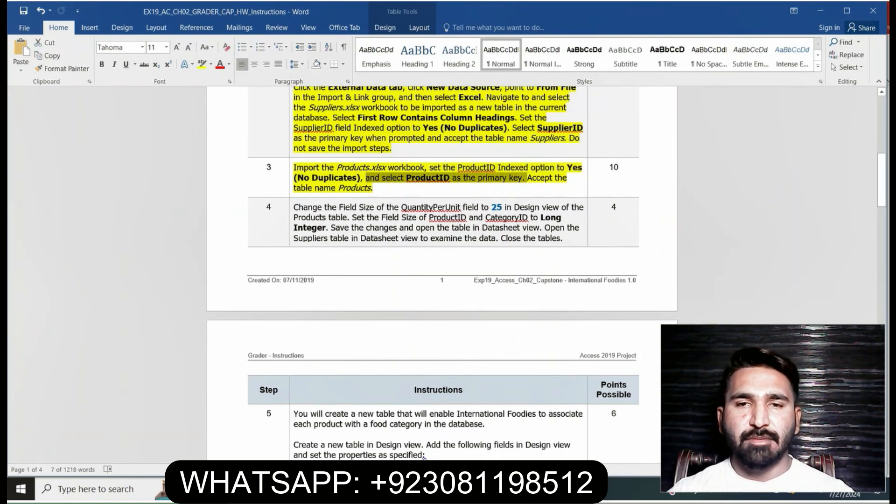
{"action": "left_click", "coordinate": [418, 489]}
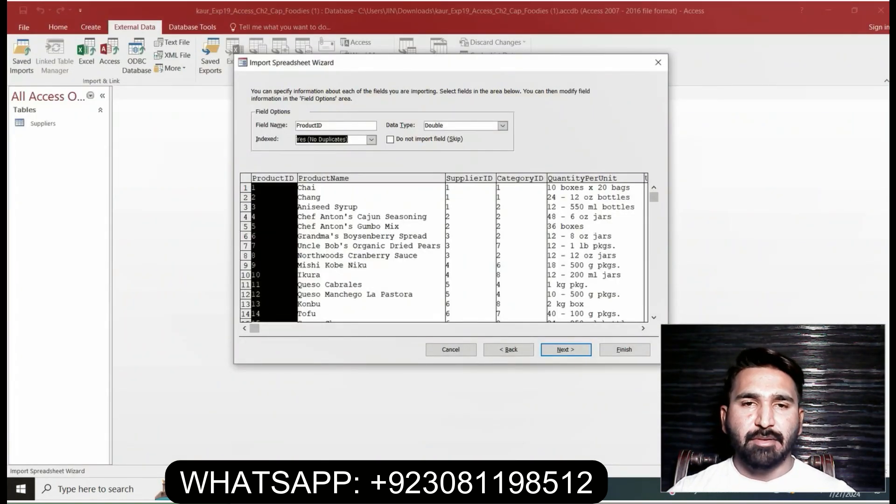
Choose ProductID as the primary key, check the table name instruction in Word and return to the Access wizard's final page
{"action": "left_click", "coordinate": [566, 349]}
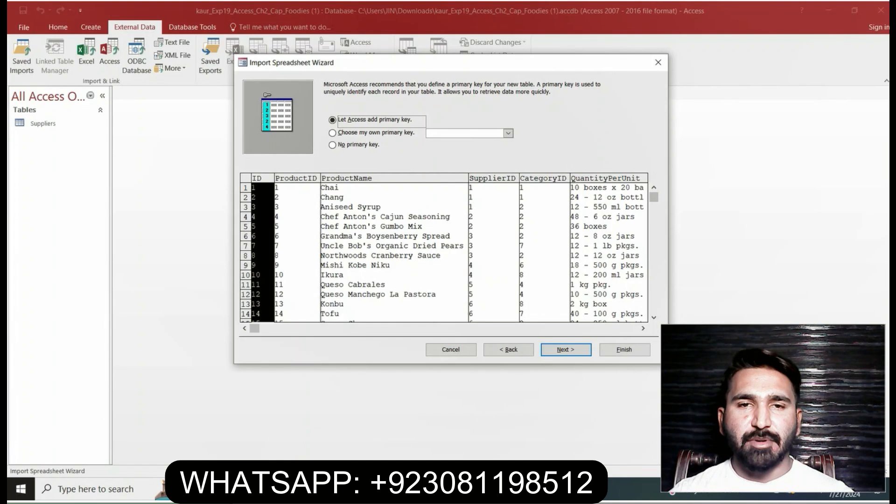
{"action": "left_click", "coordinate": [332, 133]}
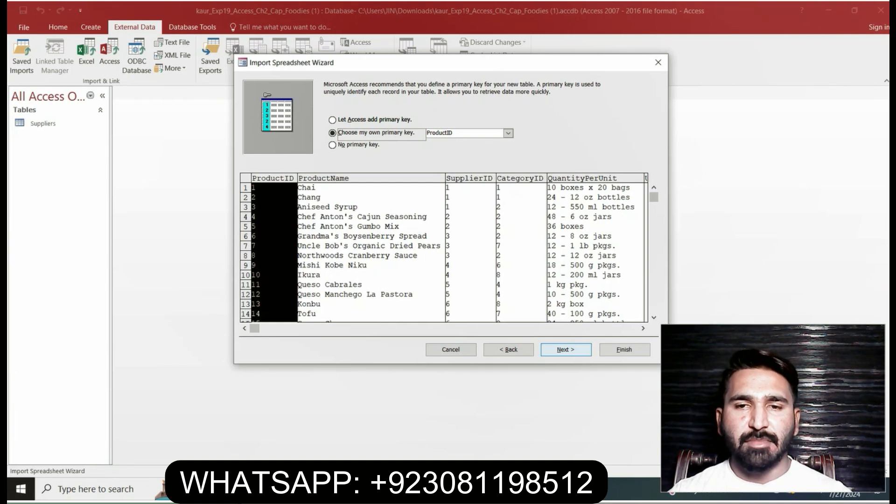
{"action": "key", "text": "Return"}
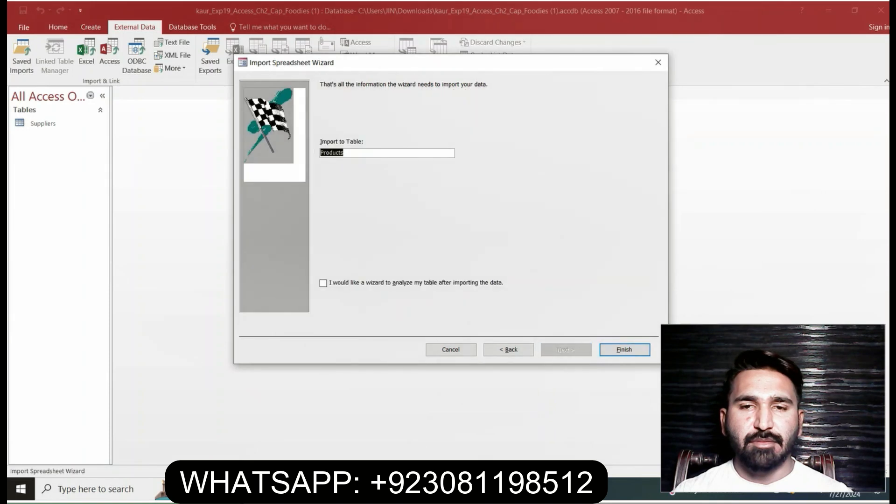
{"action": "key", "text": "alt+Tab"}
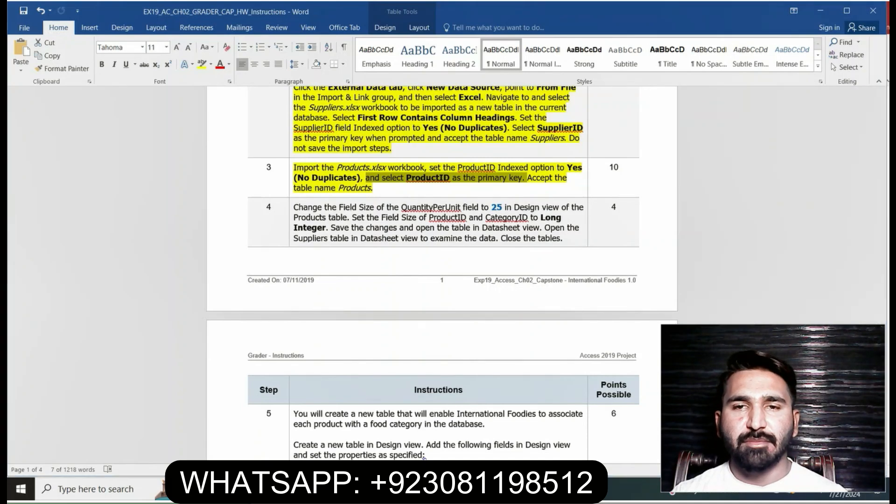
{"action": "key", "text": "alt+Tab"}
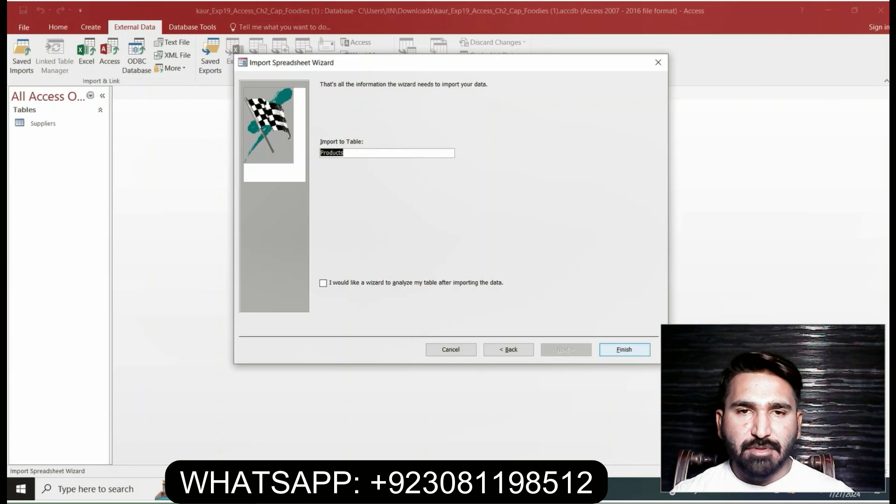
Finish importing the Products table without saving the import steps, and switch to the Word instructions
{"action": "key", "text": "Return"}
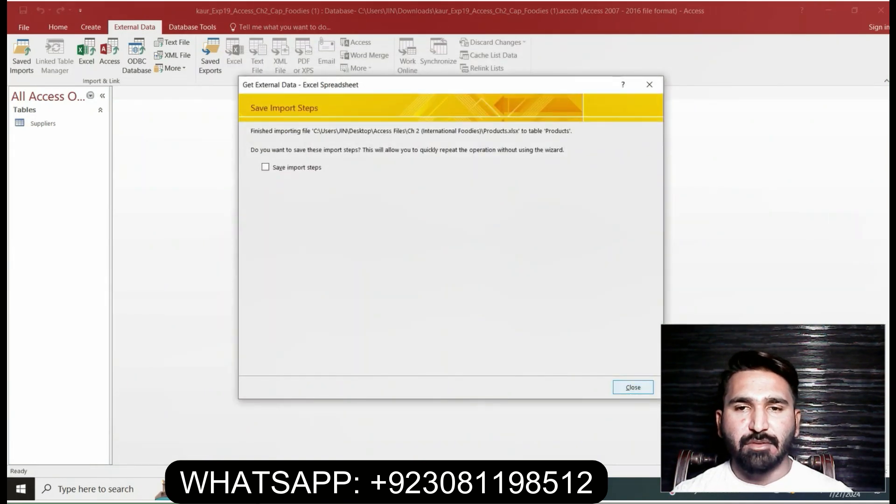
{"action": "key", "text": "Return"}
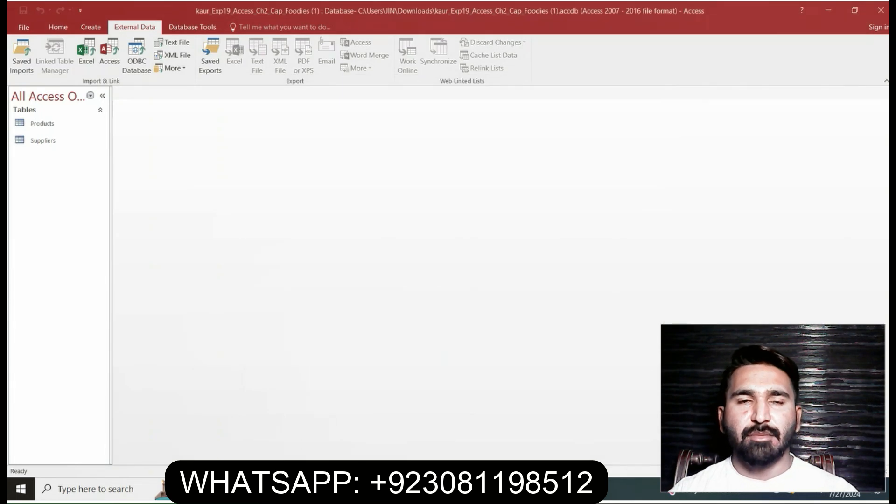
{"action": "key", "text": "alt+Tab"}
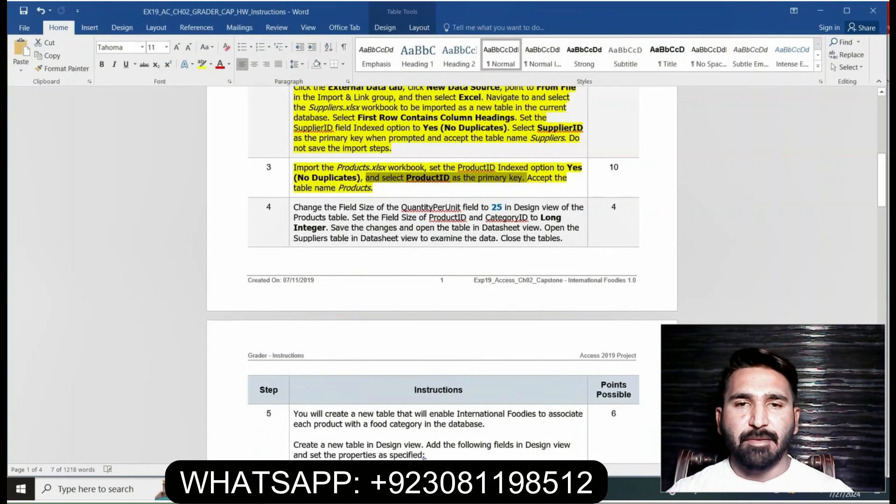
Highlight the whole step 4 instruction in yellow in the Word document
{"action": "left_click", "coordinate": [424, 458]}
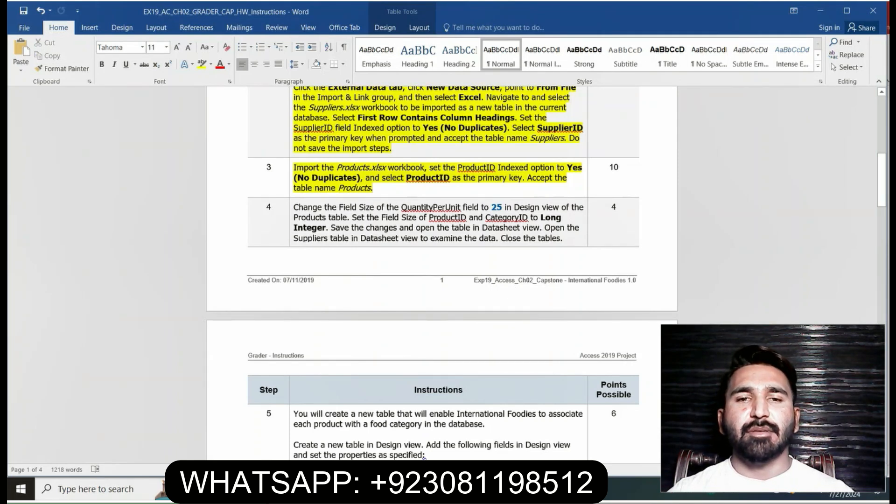
{"action": "left_click", "coordinate": [292, 208]}
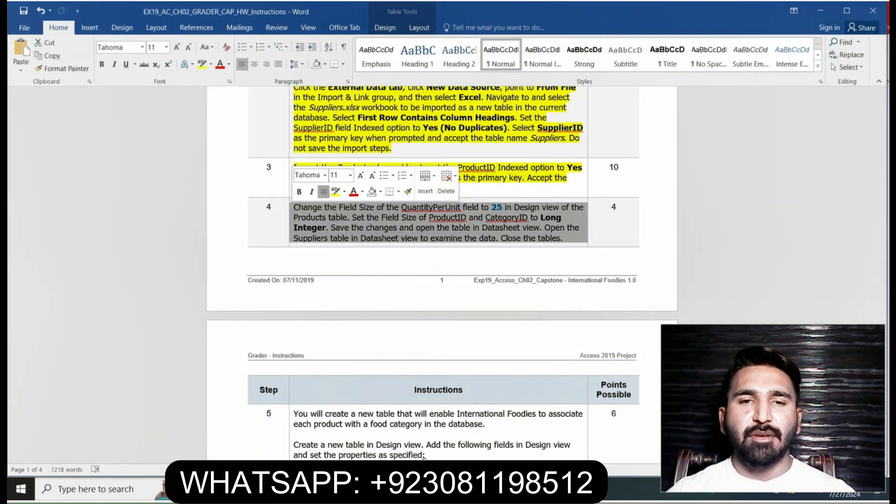
{"action": "left_click", "coordinate": [337, 238]}
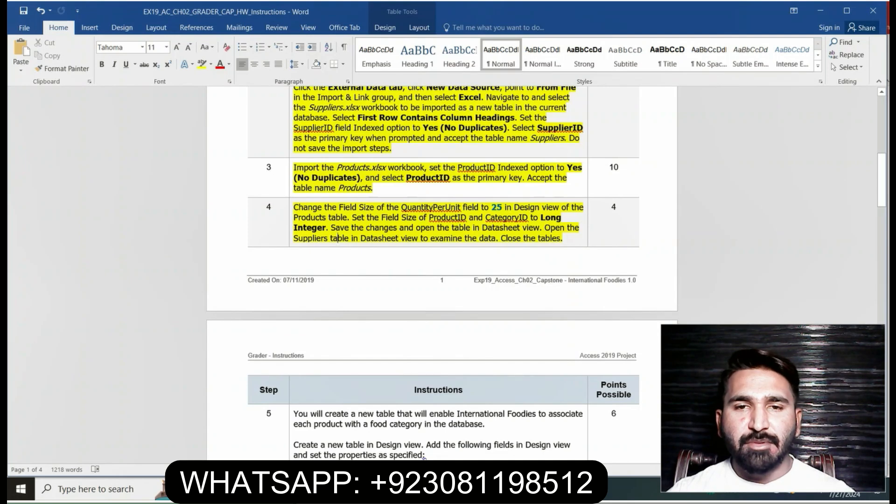
Read the step 4 sentence about the QuantityPerUnit field size in Word and return to Access
{"action": "left_click_drag", "start_coordinate": [293, 207], "coordinate": [583, 208]}
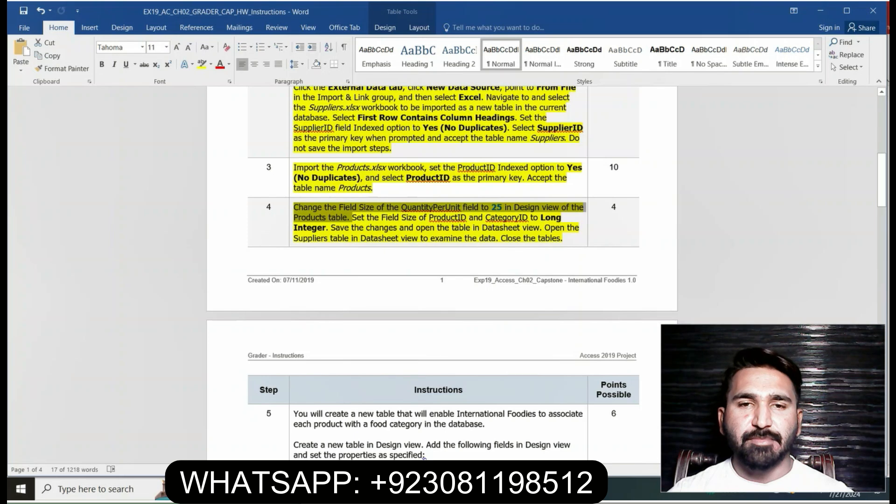
{"action": "key", "text": "alt+Tab"}
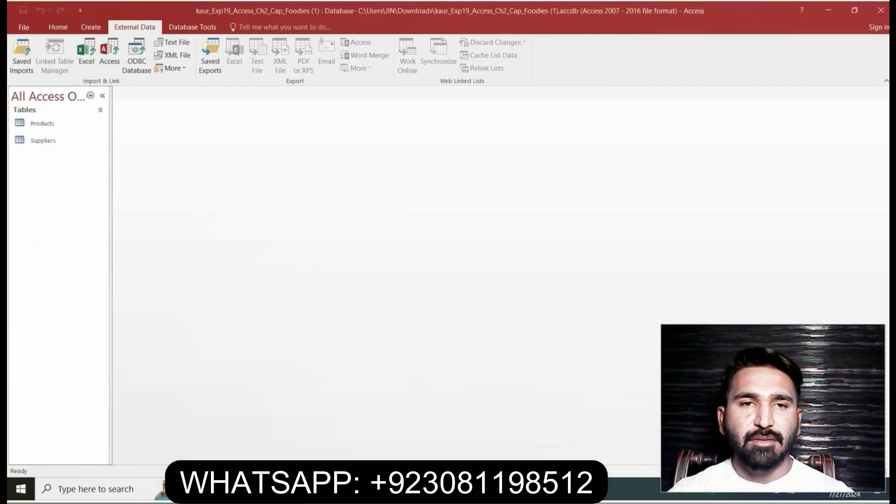
{"action": "key", "text": "alt+Tab"}
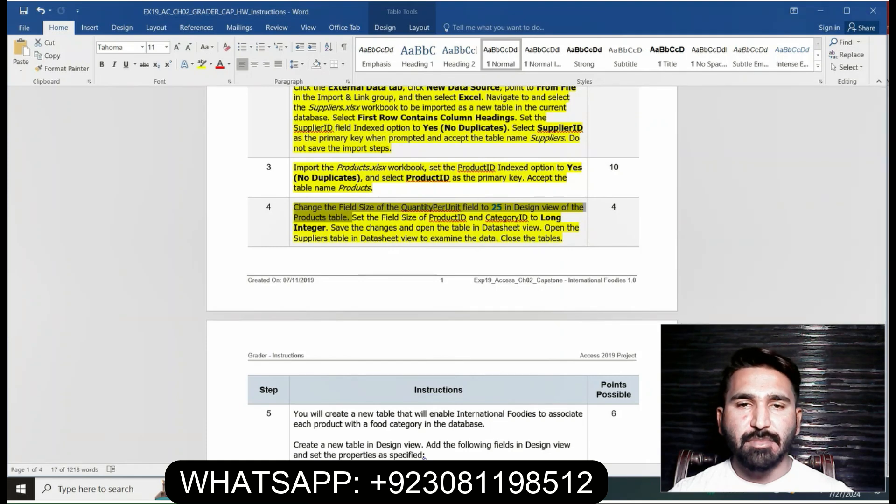
{"action": "key", "text": "alt+Tab"}
Open the Products table and switch it to Design View
{"action": "double_click", "coordinate": [42, 124]}
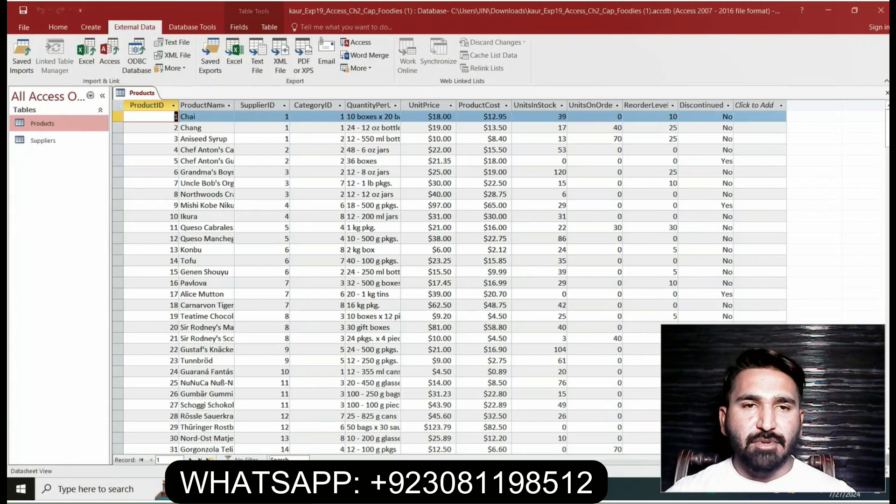
{"action": "left_click", "coordinate": [239, 27]}
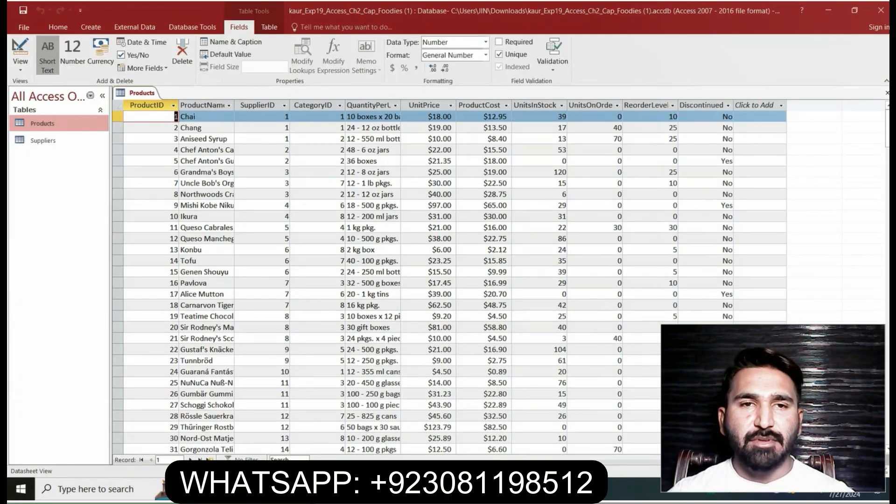
{"action": "left_click", "coordinate": [20, 67]}
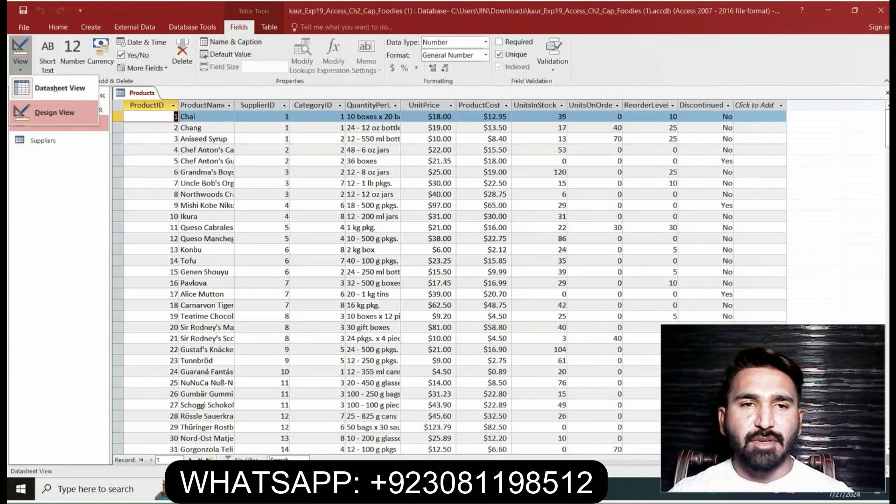
{"action": "left_click", "coordinate": [47, 112]}
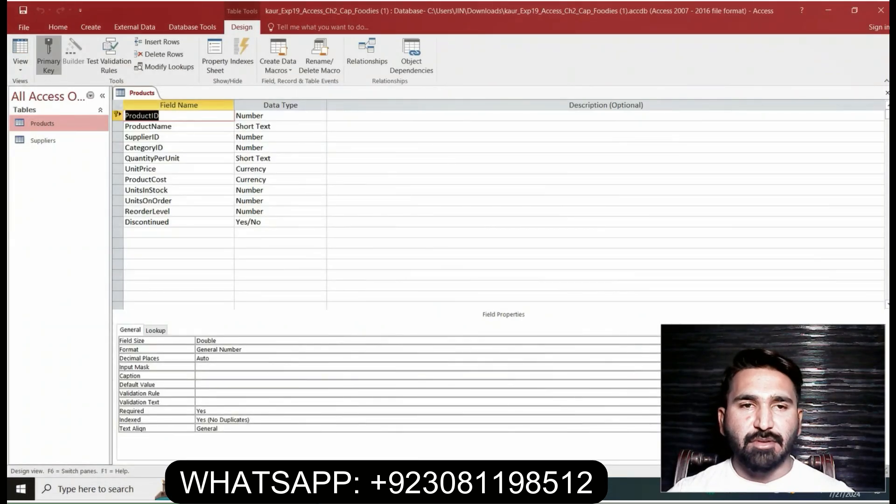
Check the QuantityPerUnit instruction in Word and set that field's Field Size to 25 in the Products table
{"action": "left_click", "coordinate": [180, 158]}
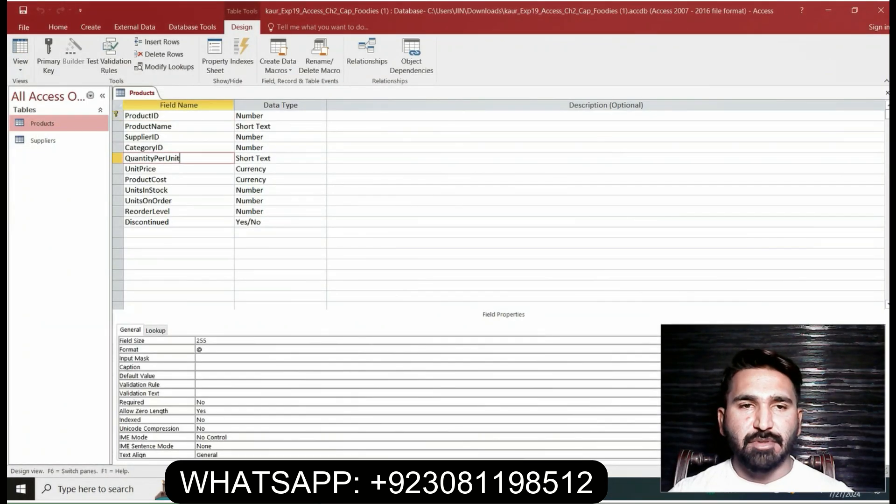
{"action": "key", "text": "alt+Tab"}
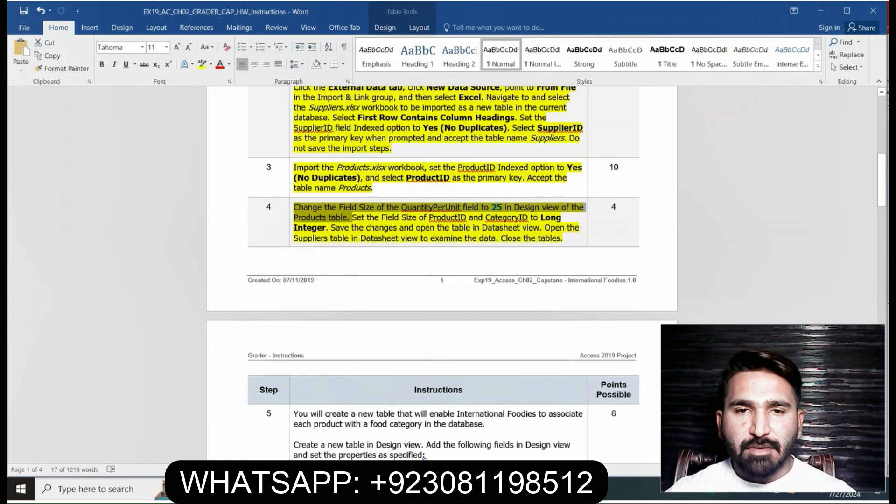
{"action": "key", "text": "alt+Tab"}
{"action": "key", "text": "F6"}
{"action": "type", "text": "25"}
{"action": "key", "text": "Tab"}
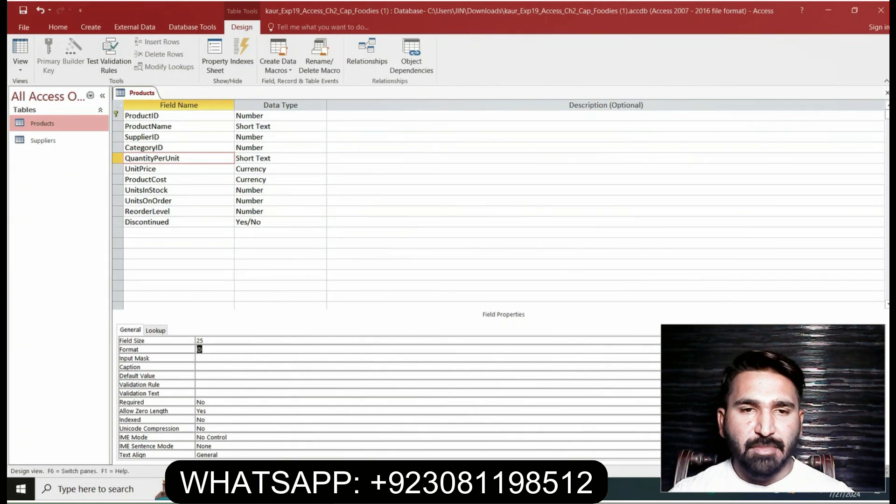
Read the Word instruction on the ProductID and CategoryID field sizes and return to Access
{"action": "key", "text": "alt+Tab"}
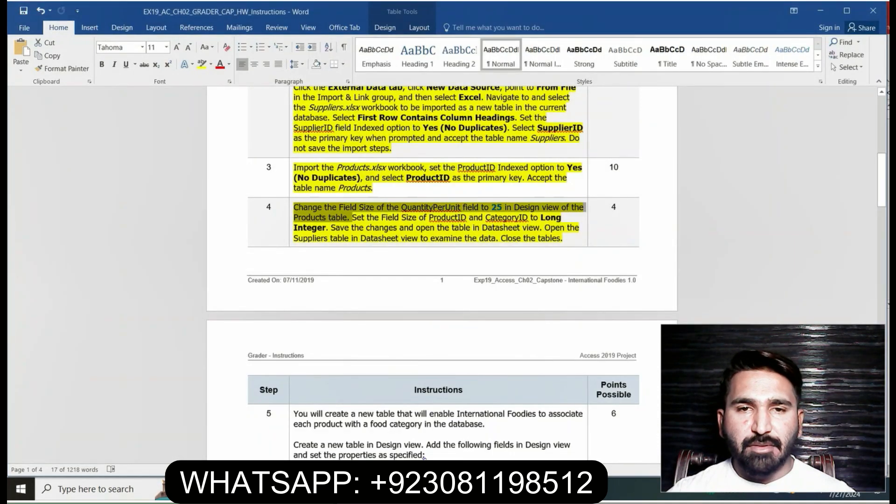
{"action": "left_click_drag", "start_coordinate": [352, 218], "coordinate": [330, 228]}
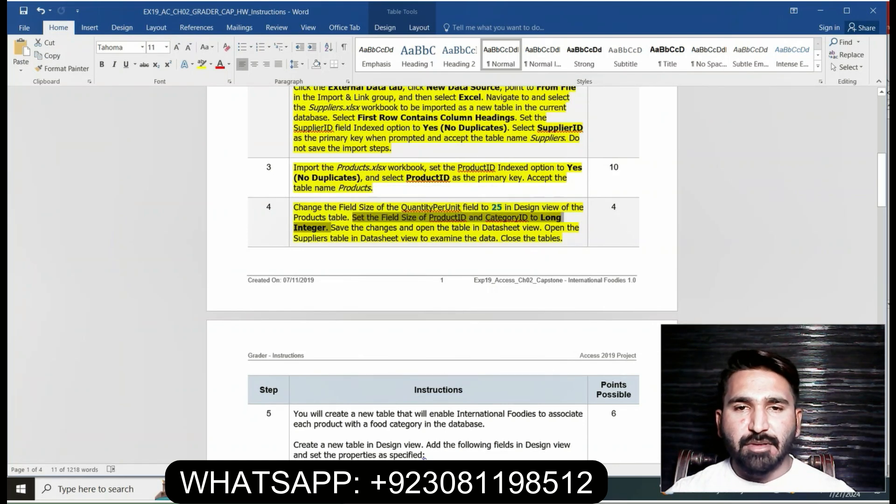
{"action": "key", "text": "alt+Tab"}
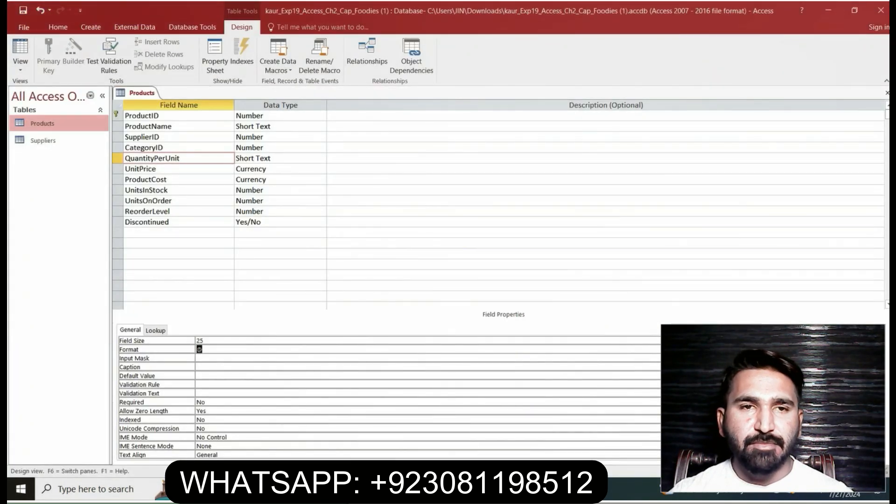
Set the Field Size of the ProductID field to Long Integer
{"action": "left_click", "coordinate": [161, 116]}
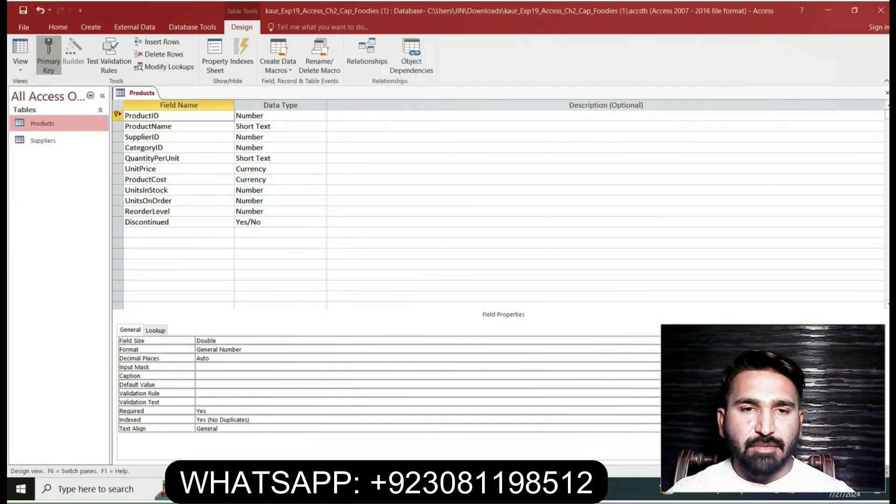
{"action": "left_click", "coordinate": [217, 341]}
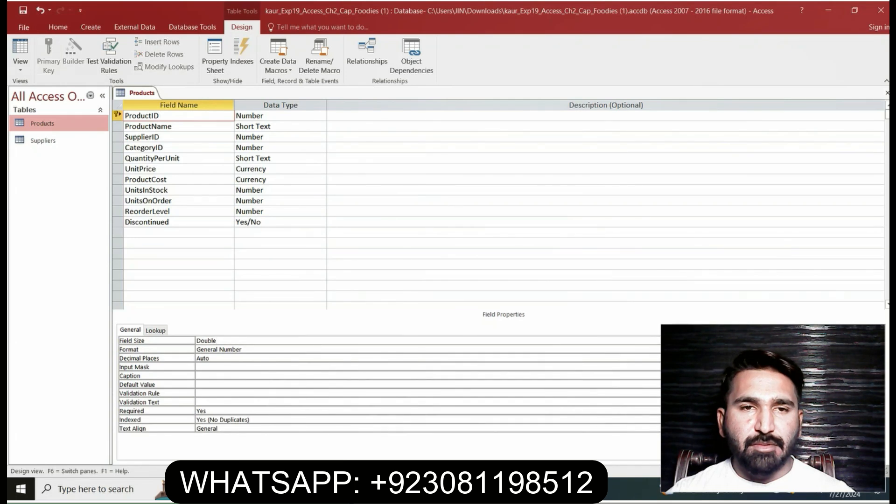
{"action": "key", "text": "alt+Down"}
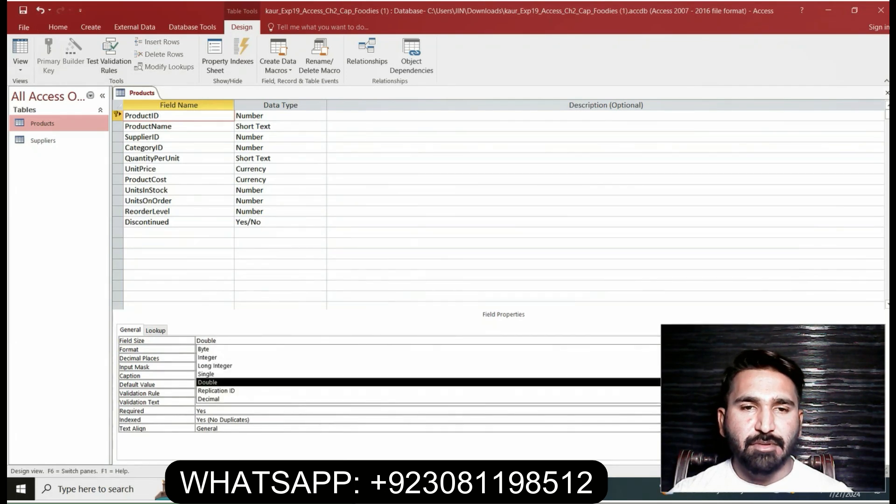
{"action": "left_click", "coordinate": [215, 366]}
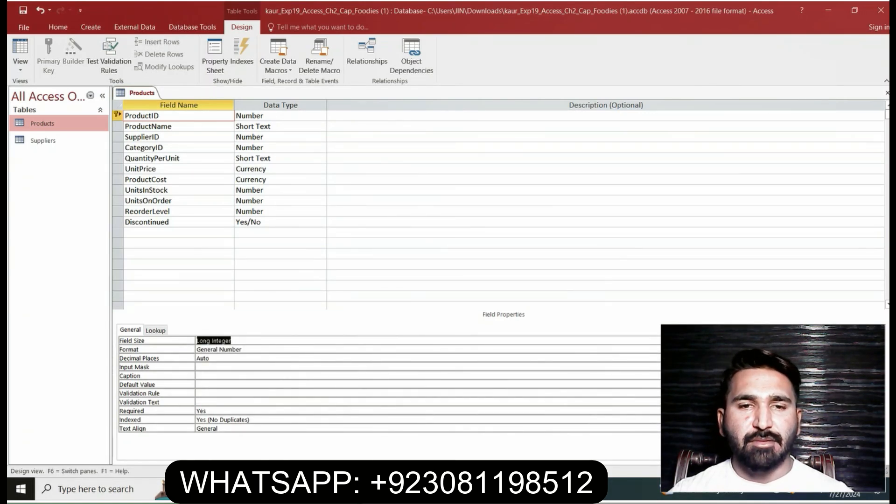
Set the Field Size of the CategoryID field to Long Integer
{"action": "left_click", "coordinate": [164, 147]}
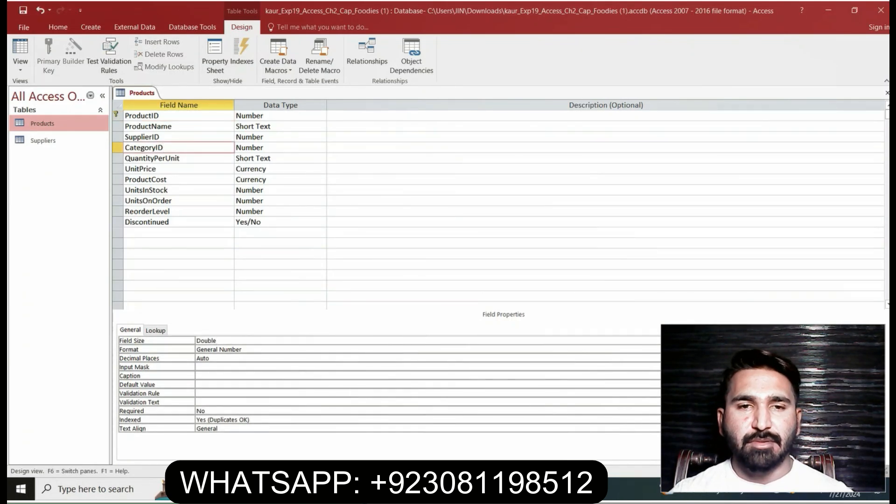
{"action": "left_click", "coordinate": [714, 341]}
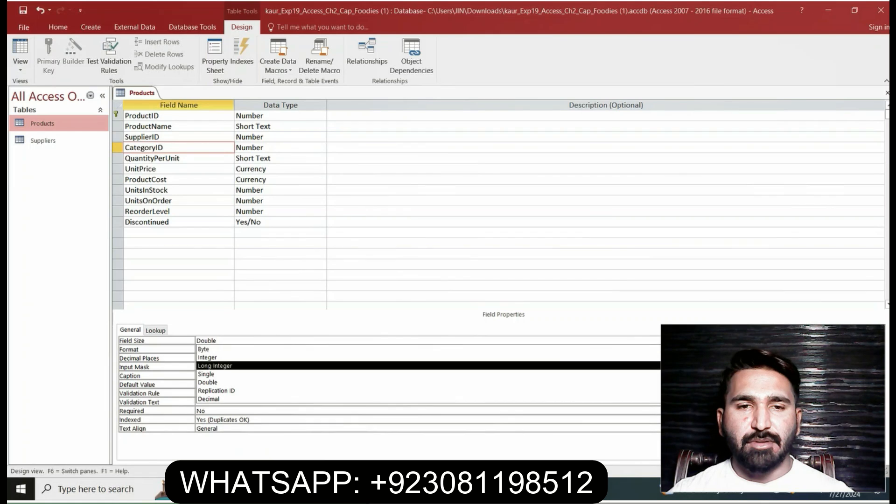
{"action": "left_click", "coordinate": [714, 366]}
{"action": "left_click", "coordinate": [690, 340]}
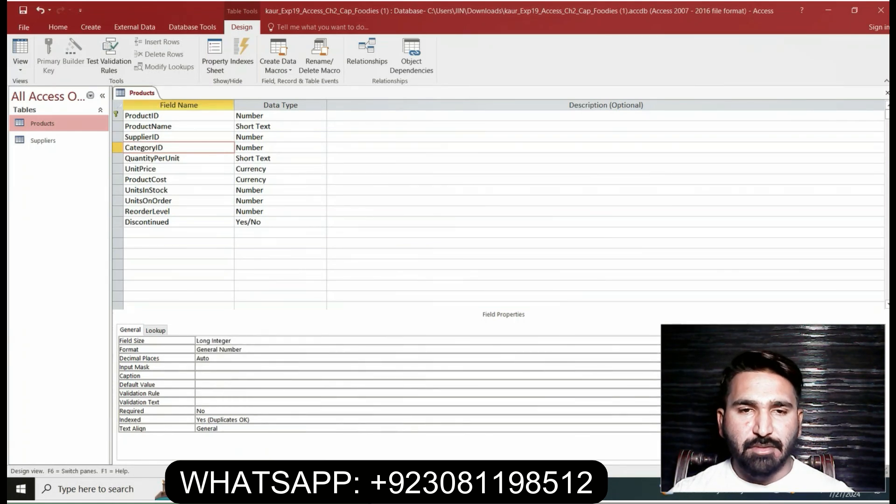
Read the rest of step 4 in Word about saving and viewing the tables, undo the accidental text edit, and return to Access
{"action": "key", "text": "alt+Tab"}
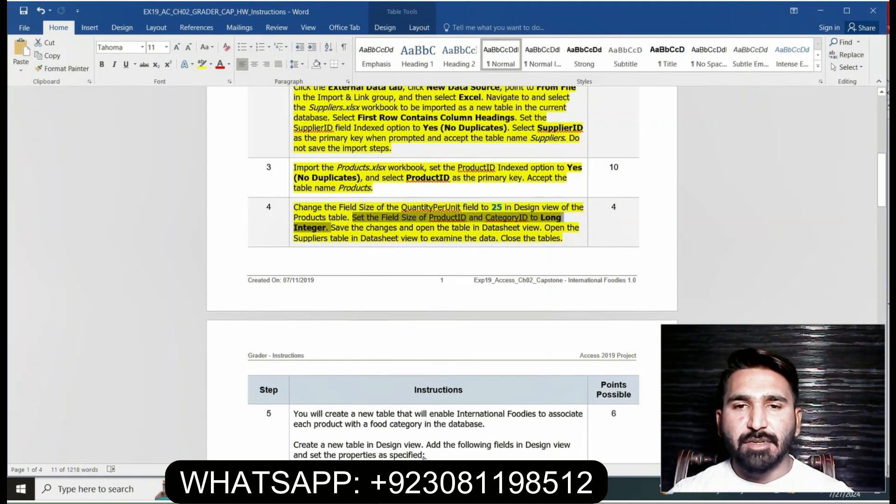
{"action": "left_click_drag", "start_coordinate": [396, 222], "coordinate": [417, 228]}
{"action": "key", "text": "ctrl+z"}
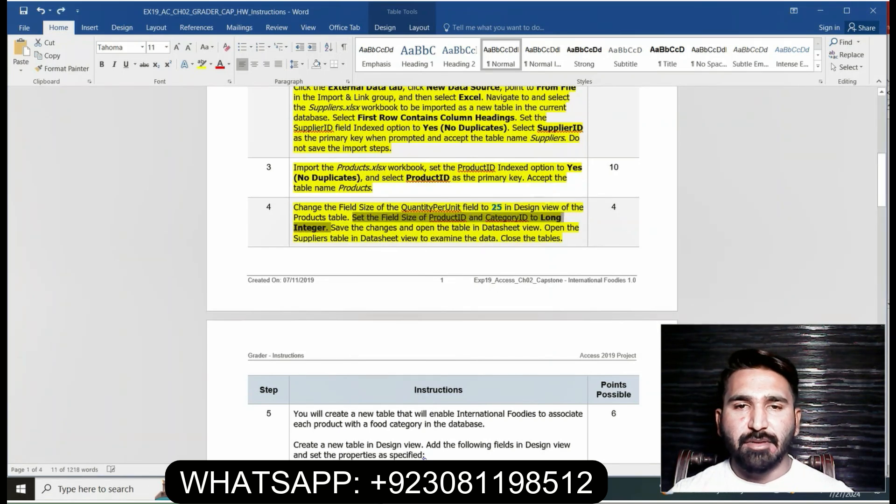
{"action": "left_click_drag", "start_coordinate": [331, 227], "coordinate": [564, 238]}
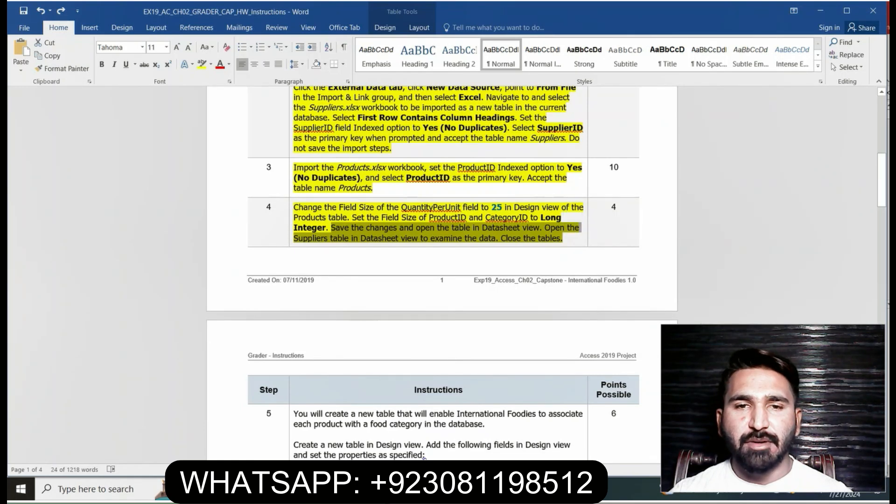
{"action": "key", "text": "alt+Tab"}
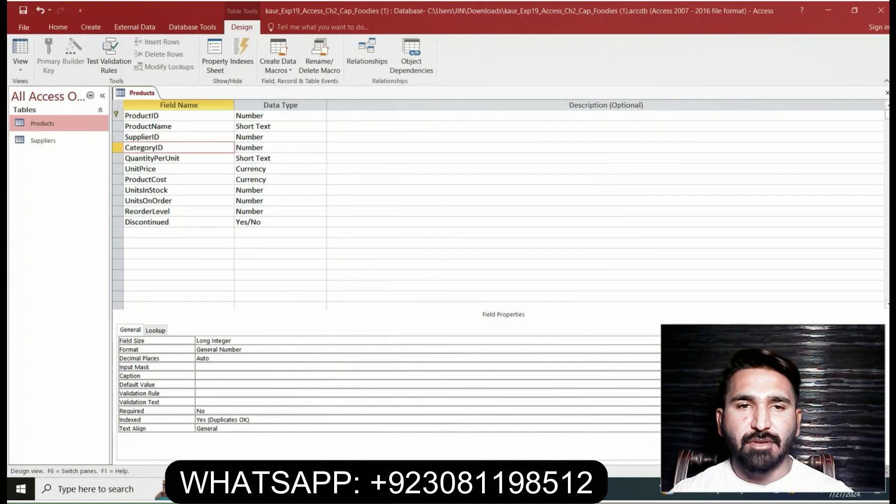
Save the design changes to the Products table and confirm the save
{"action": "right_click", "coordinate": [147, 90]}
{"action": "left_click", "coordinate": [170, 99]}
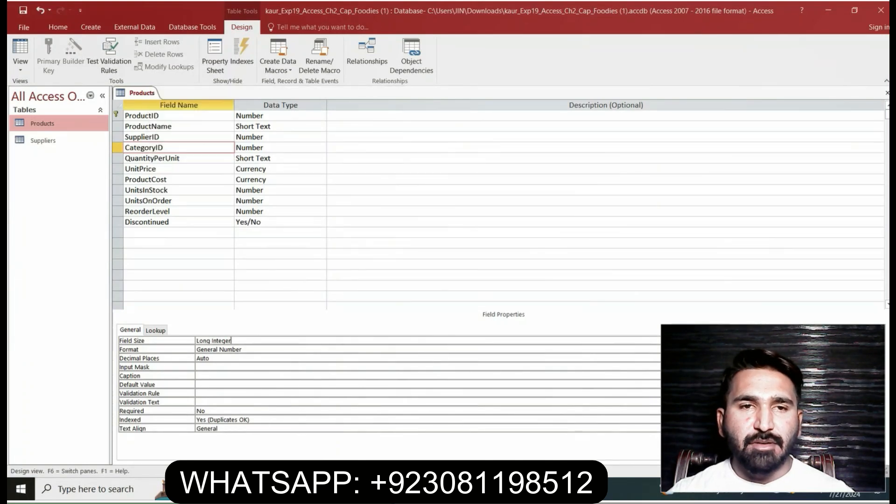
{"action": "left_click", "coordinate": [433, 285]}
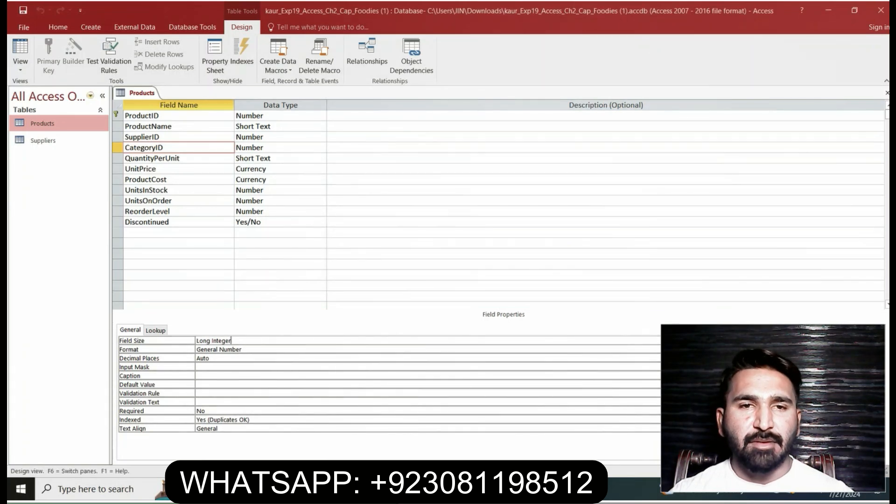
Switch the Products table to Datasheet View, rechecking the end of step 4 in Word and returning to Access
{"action": "left_click", "coordinate": [20, 67]}
{"action": "left_click", "coordinate": [50, 88]}
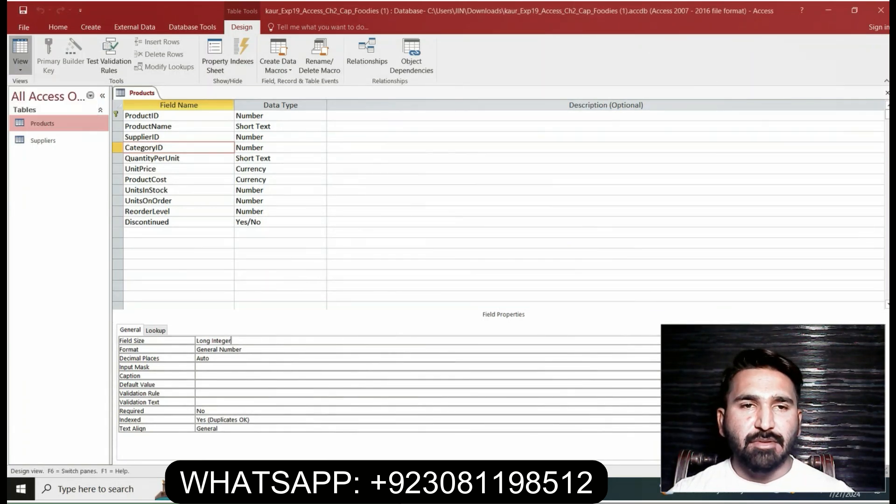
{"action": "key", "text": "alt+Tab"}
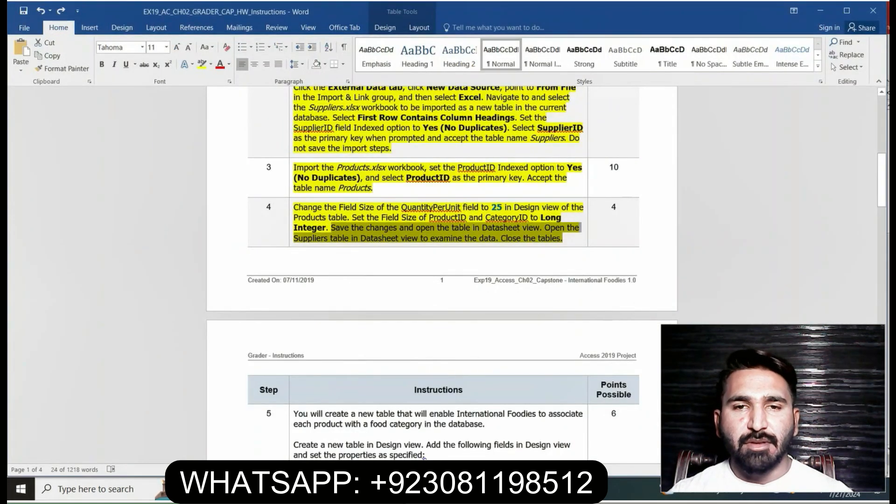
{"action": "key", "text": "alt+Tab"}
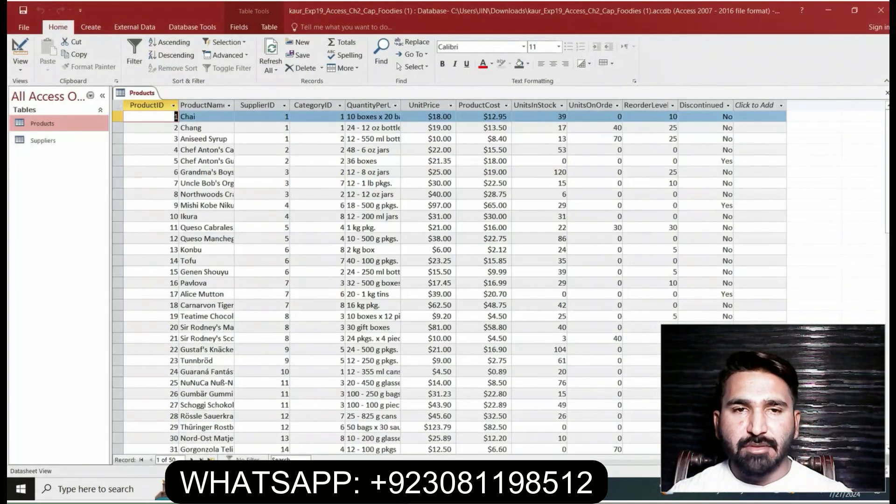
Close the Products table
{"action": "right_click", "coordinate": [142, 93]}
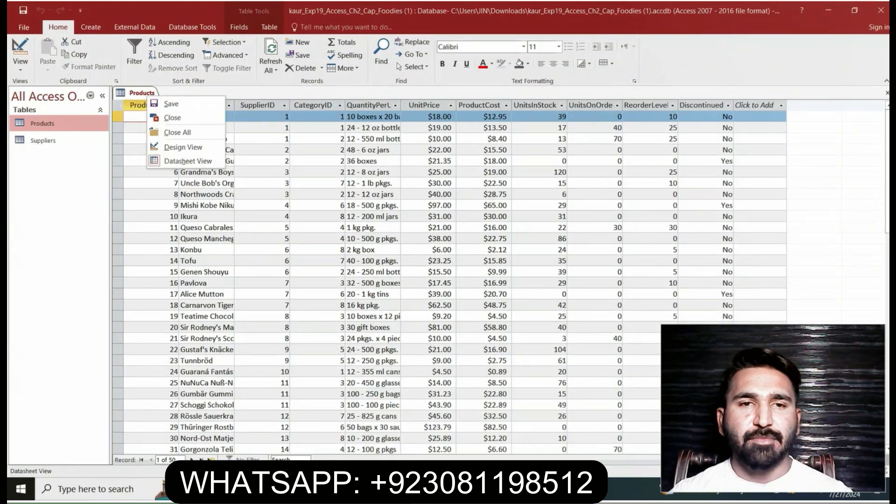
{"action": "left_click", "coordinate": [146, 94]}
{"action": "right_click", "coordinate": [146, 93]}
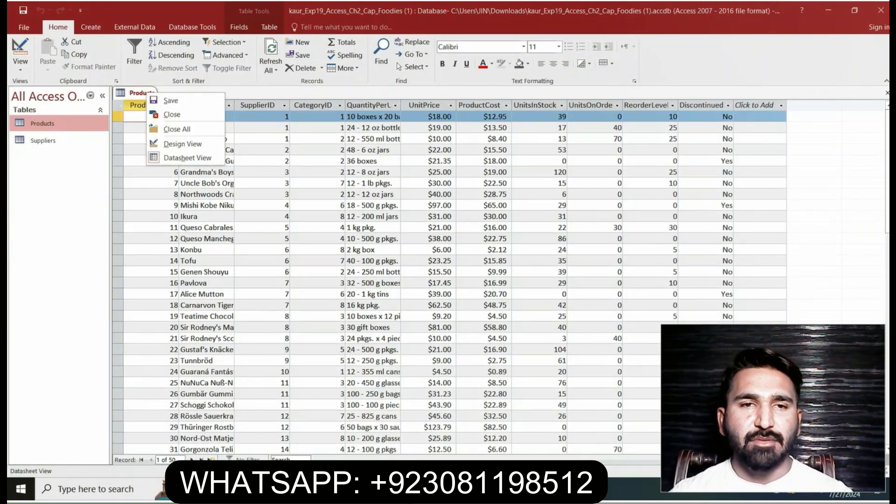
{"action": "left_click", "coordinate": [172, 115]}
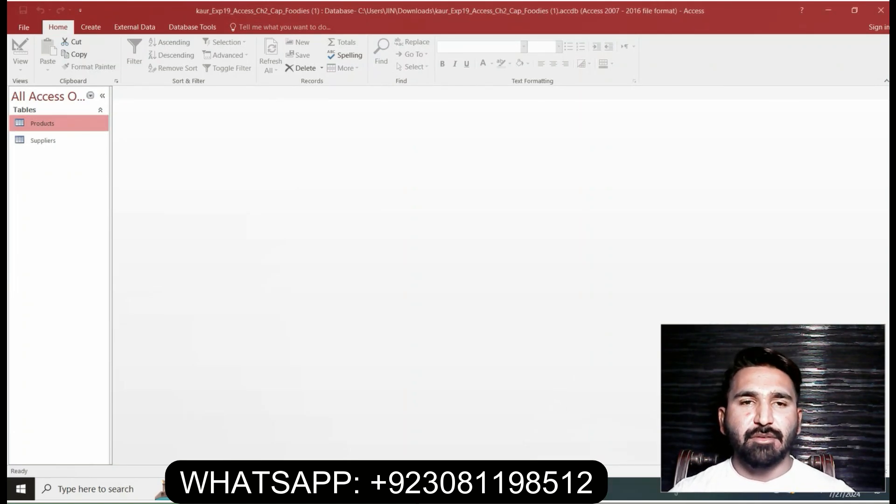
Switch to the Word instructions, find step 5 about creating a new table, and highlight its text in yellow
{"action": "key", "text": "alt+Tab"}
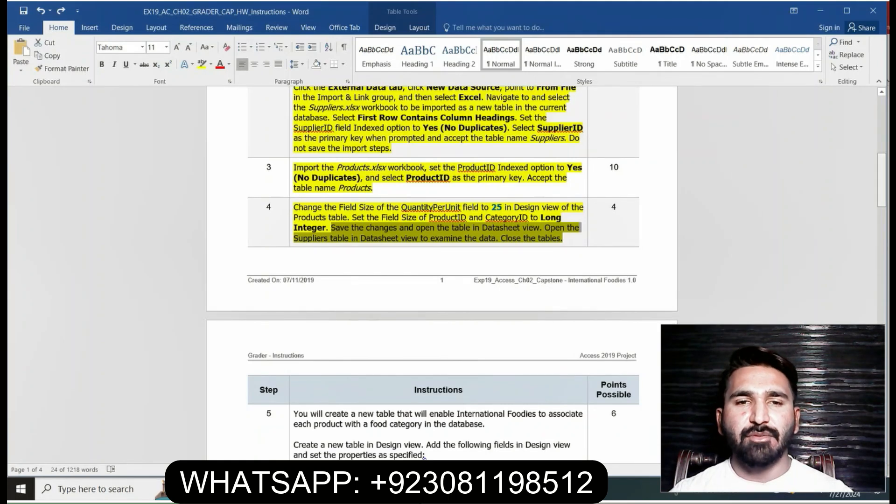
{"action": "left_click", "coordinate": [882, 179]}
{"action": "left_click_drag", "start_coordinate": [882, 179], "coordinate": [881, 195]}
{"action": "left_click", "coordinate": [881, 195]}
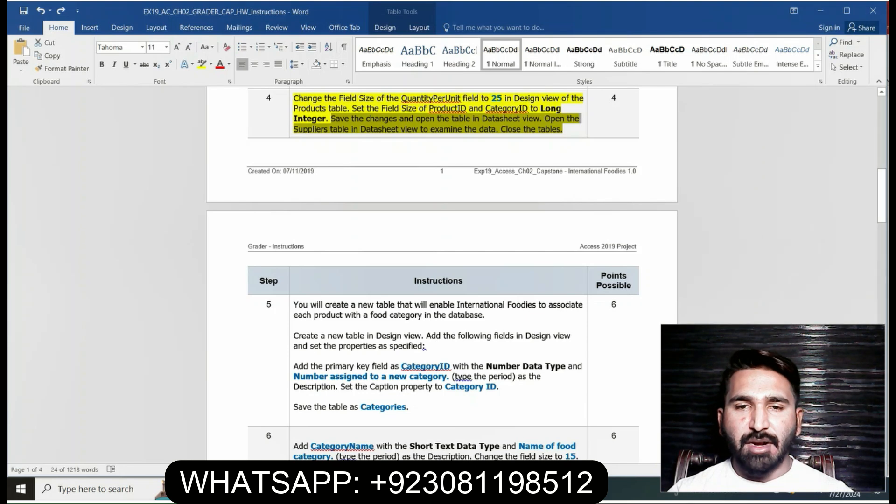
{"action": "left_click", "coordinate": [564, 130]}
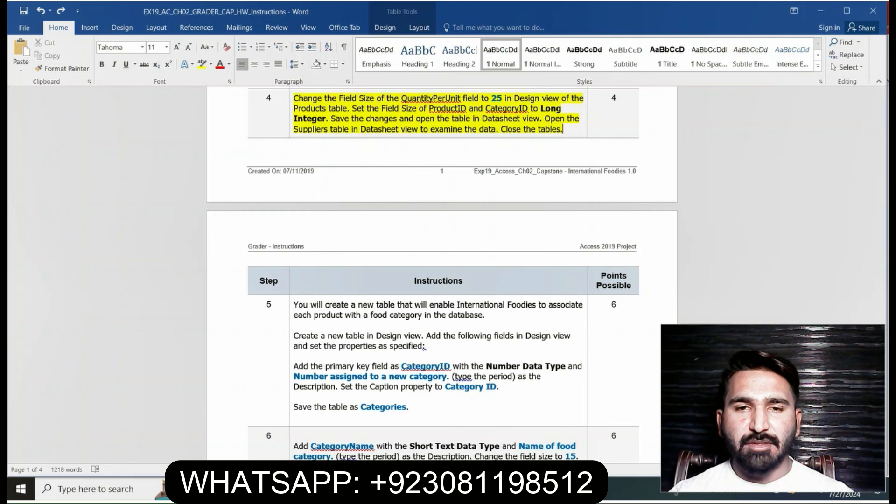
{"action": "left_click_drag", "start_coordinate": [882, 205], "coordinate": [881, 233]}
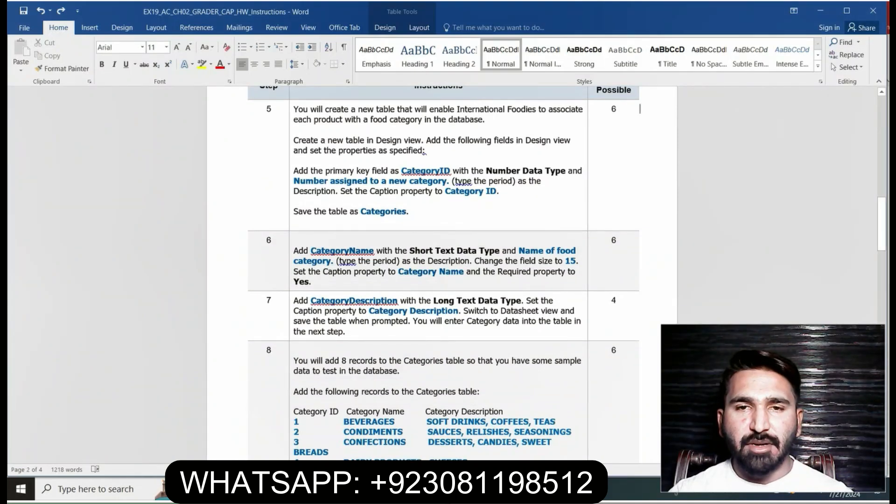
{"action": "left_click", "coordinate": [291, 112]}
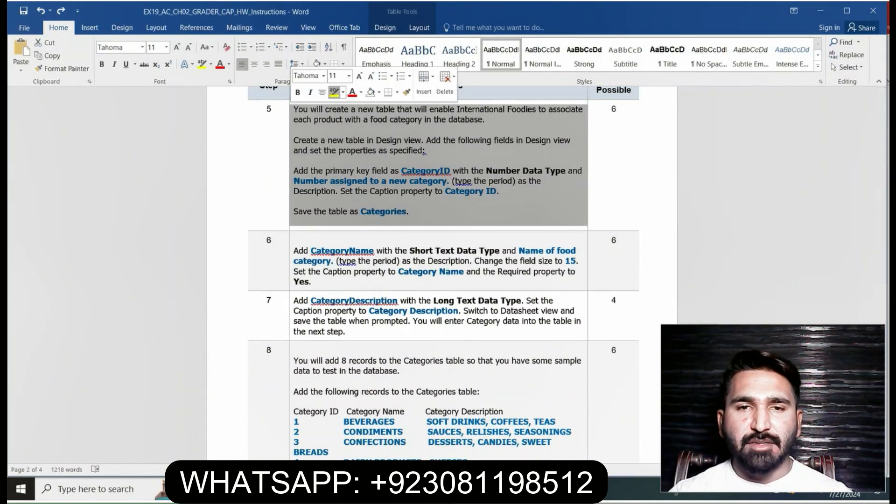
{"action": "left_click", "coordinate": [334, 92]}
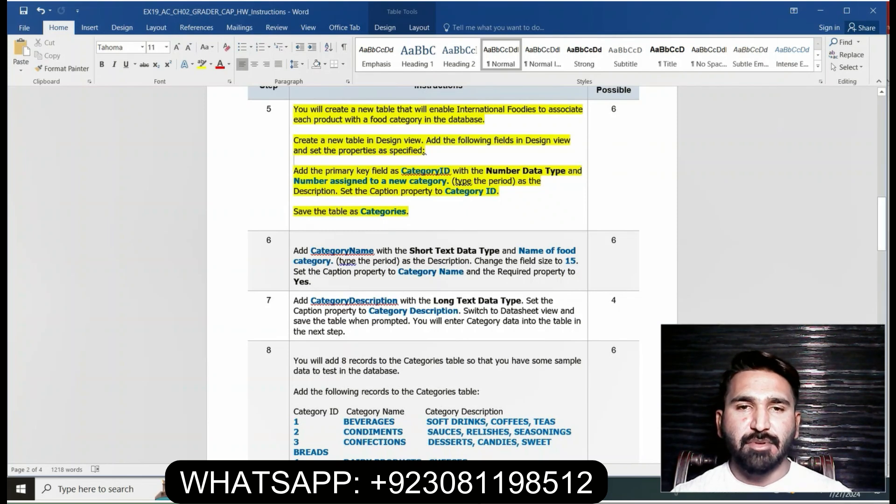
Return to Access and create a new blank table in Design View
{"action": "key", "text": "alt+Tab"}
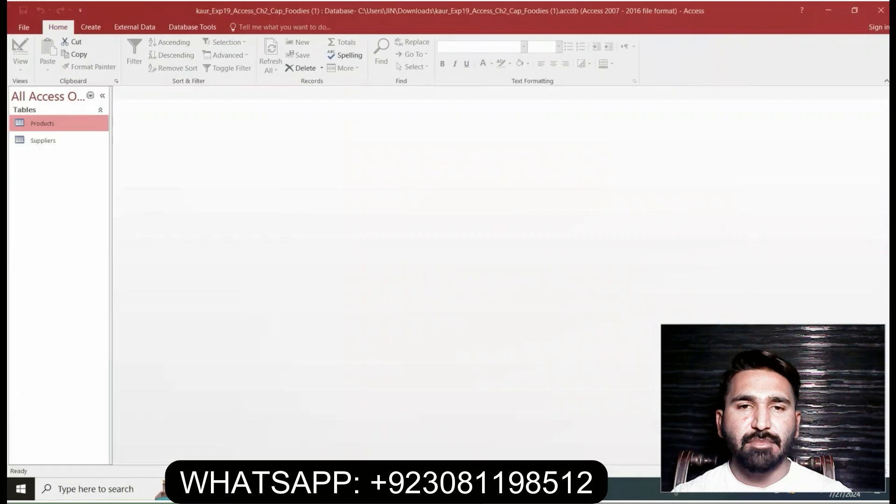
{"action": "left_click", "coordinate": [90, 27]}
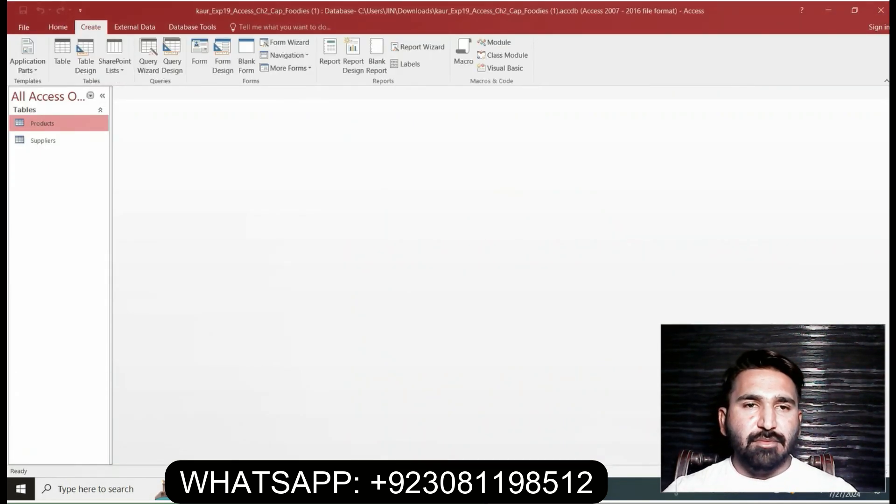
{"action": "left_click", "coordinate": [85, 56]}
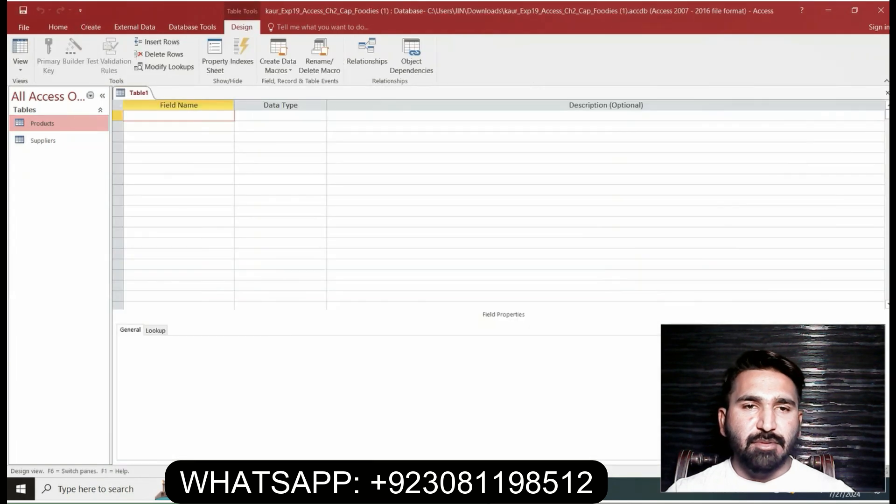
Add a first field named CategoryID, copied from step 5 in Word, and set its data type to Number
{"action": "key", "text": "alt+Tab"}
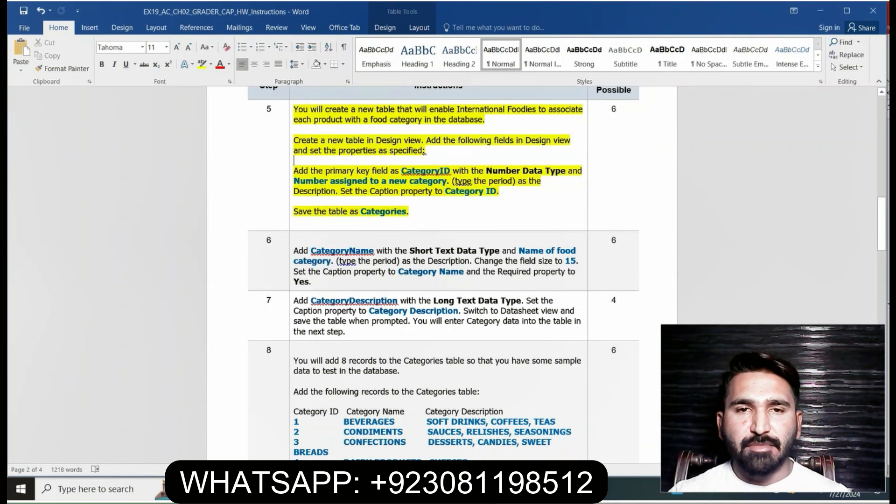
{"action": "left_click_drag", "start_coordinate": [400, 171], "coordinate": [451, 170]}
{"action": "key", "text": "ctrl+c"}
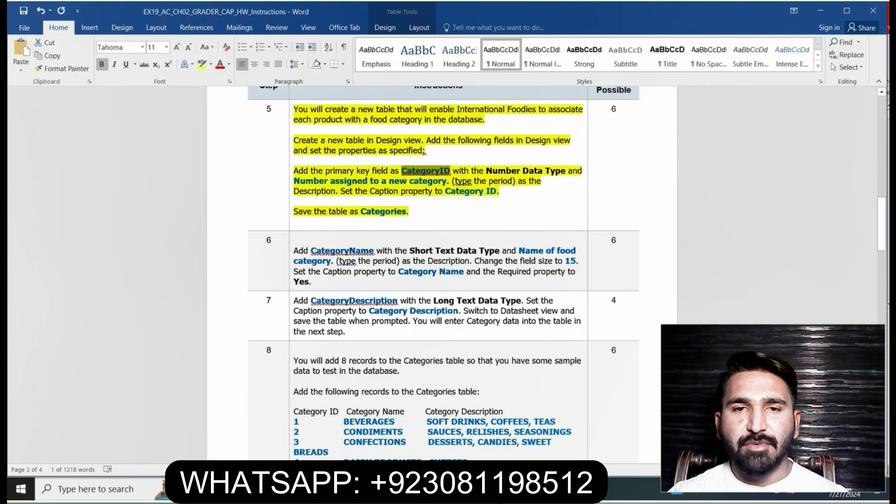
{"action": "key", "text": "alt+Tab"}
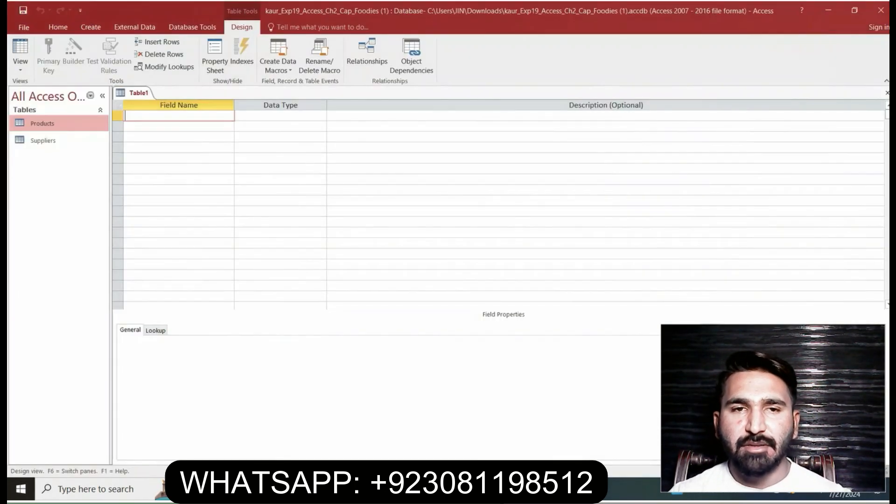
{"action": "key", "text": "ctrl+v"}
{"action": "key", "text": "Tab"}
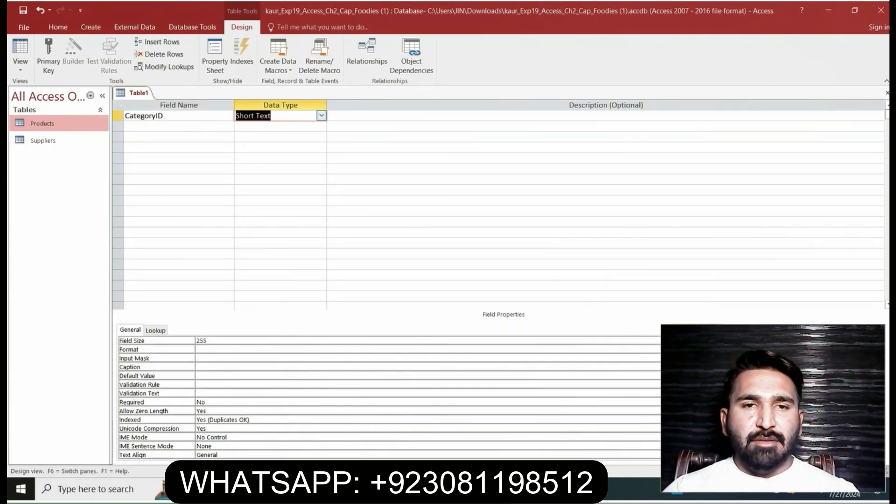
{"action": "left_click", "coordinate": [321, 115]}
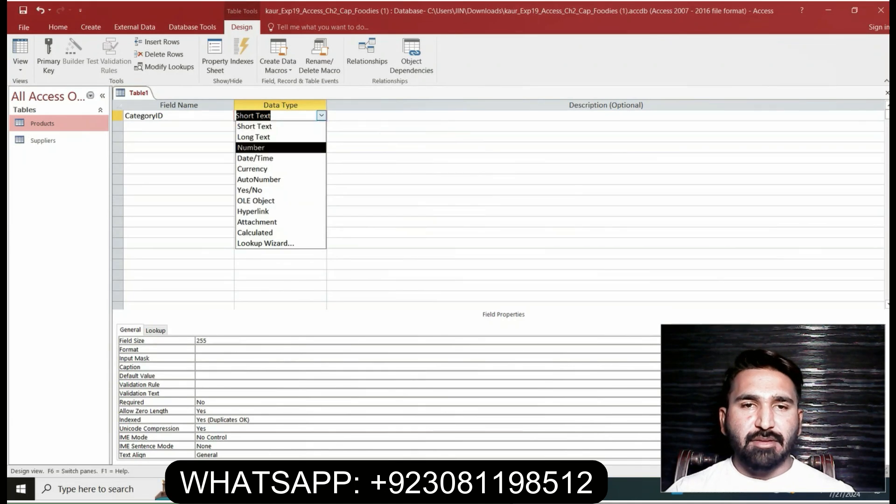
{"action": "left_click", "coordinate": [261, 147]}
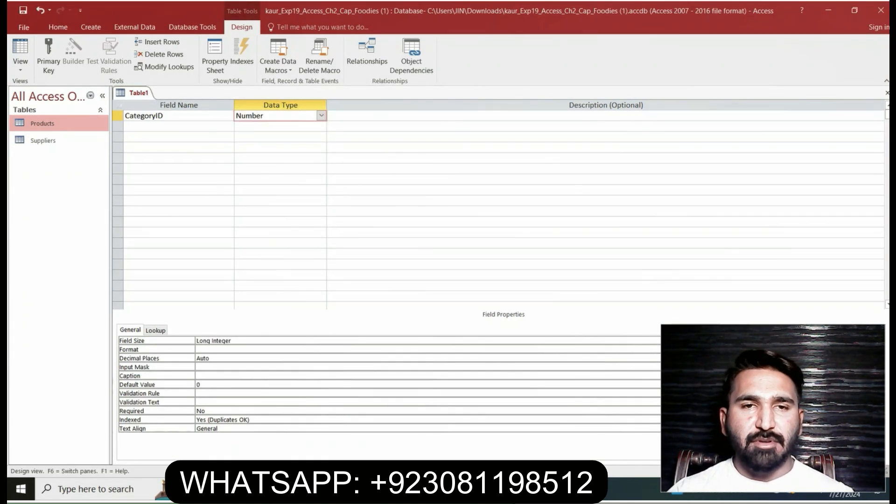
Copy "Number assigned to a new category." from Word into the description of the CategoryID field in Access
{"action": "key", "text": "alt+Tab"}
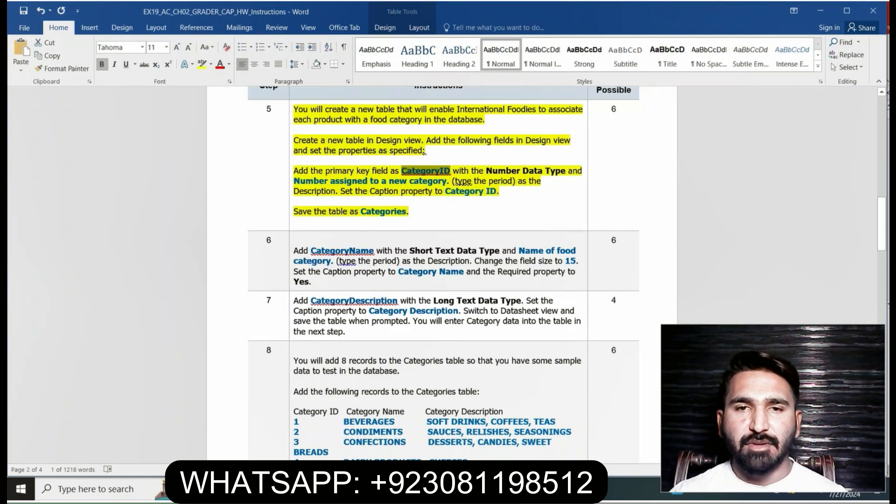
{"action": "left_click_drag", "start_coordinate": [293, 181], "coordinate": [451, 181]}
{"action": "key", "text": "ctrl+c"}
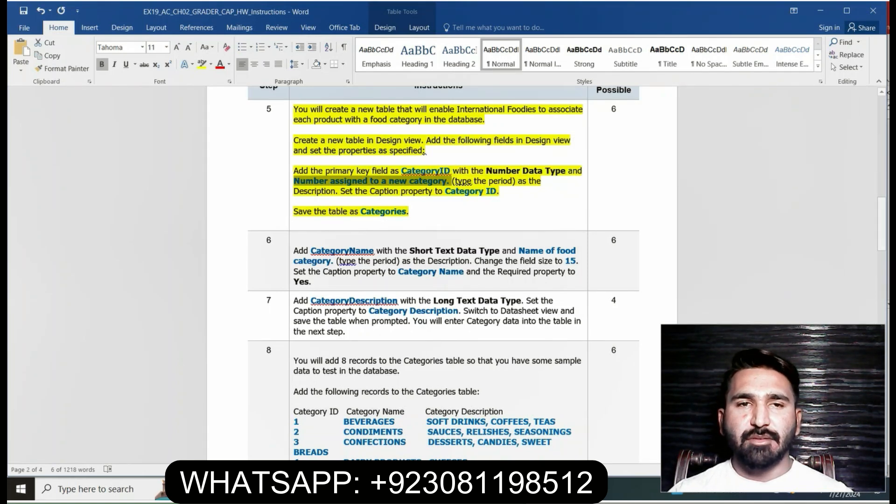
{"action": "key", "text": "alt+Tab"}
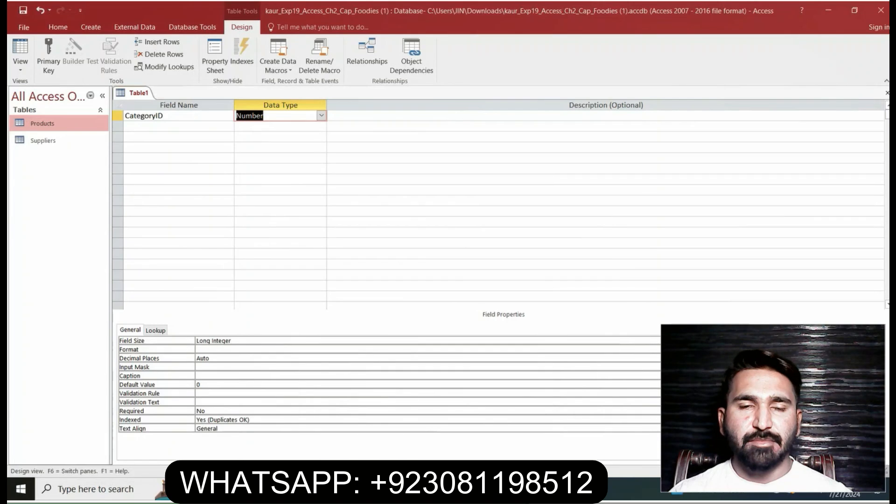
{"action": "left_click", "coordinate": [374, 115]}
{"action": "key", "text": "ctrl+v"}
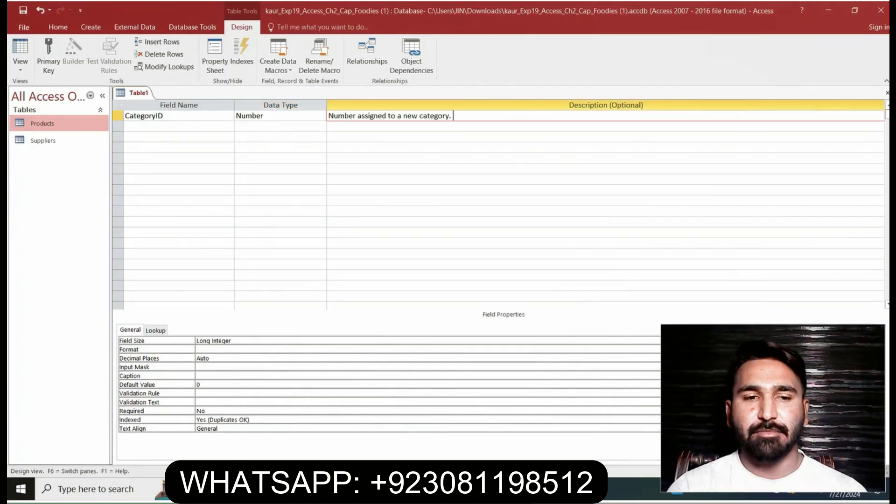
{"action": "key", "text": "Tab"}
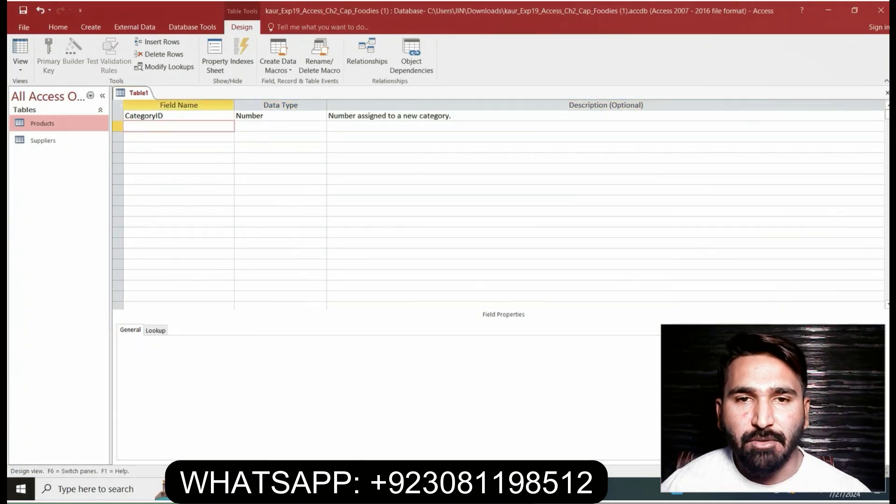
Copy "Category ID" from step 5 in Word and enter it as the Caption property of the CategoryID field
{"action": "key", "text": "alt+Tab"}
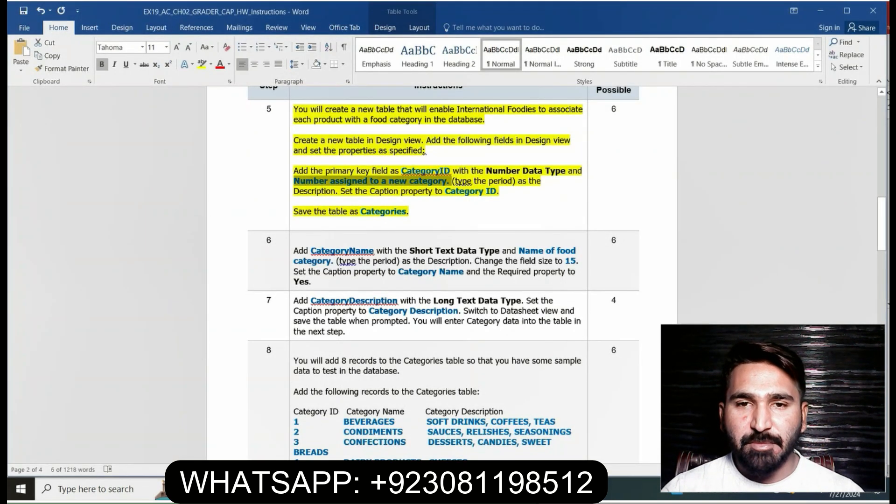
{"action": "left_click_drag", "start_coordinate": [445, 191], "coordinate": [497, 191]}
{"action": "key", "text": "ctrl+c"}
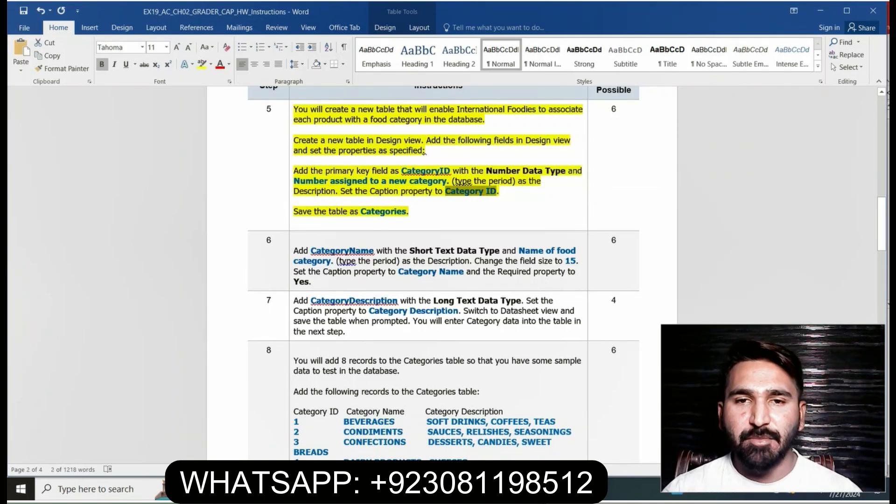
{"action": "key", "text": "alt+Tab"}
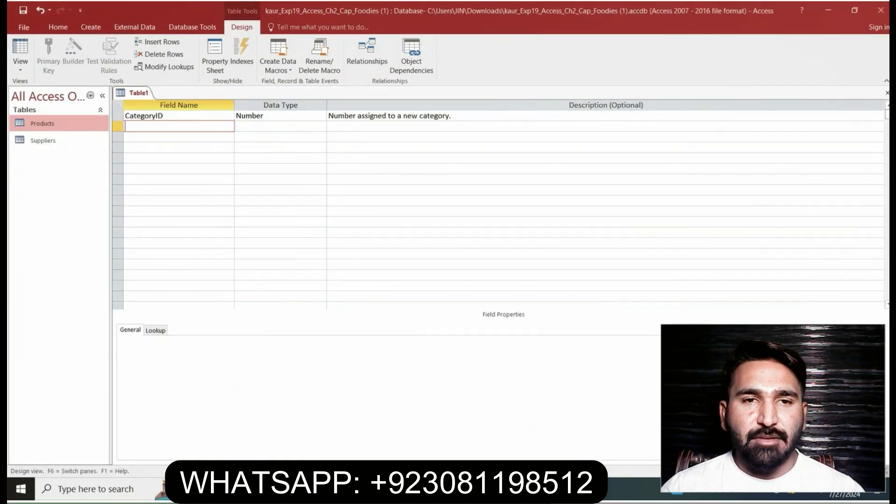
{"action": "left_click", "coordinate": [164, 115]}
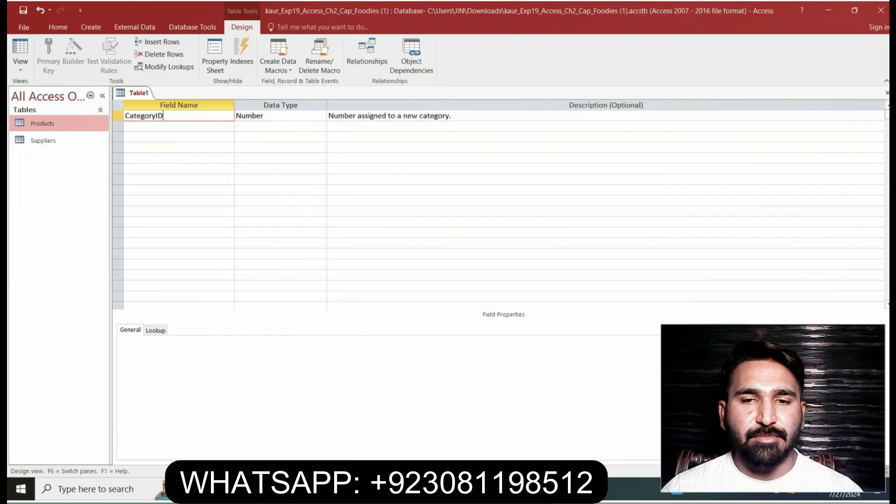
{"action": "left_click", "coordinate": [197, 375]}
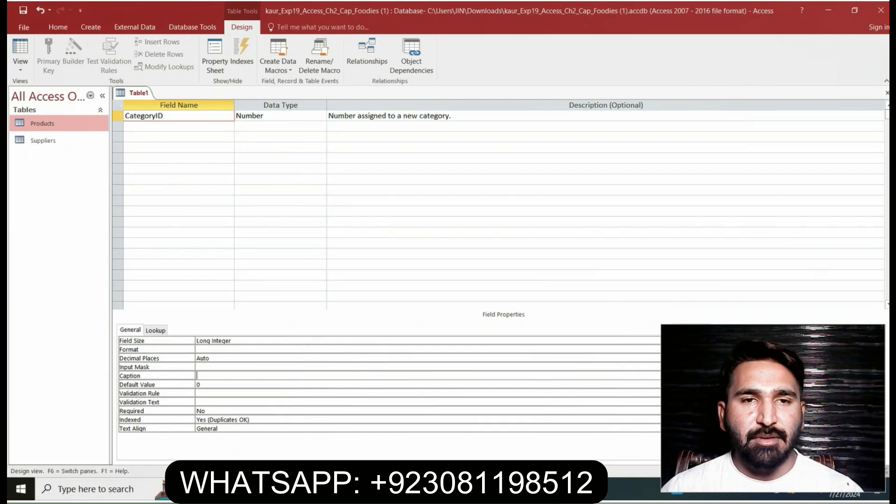
{"action": "key", "text": "ctrl+v"}
{"action": "key", "text": "Return"}
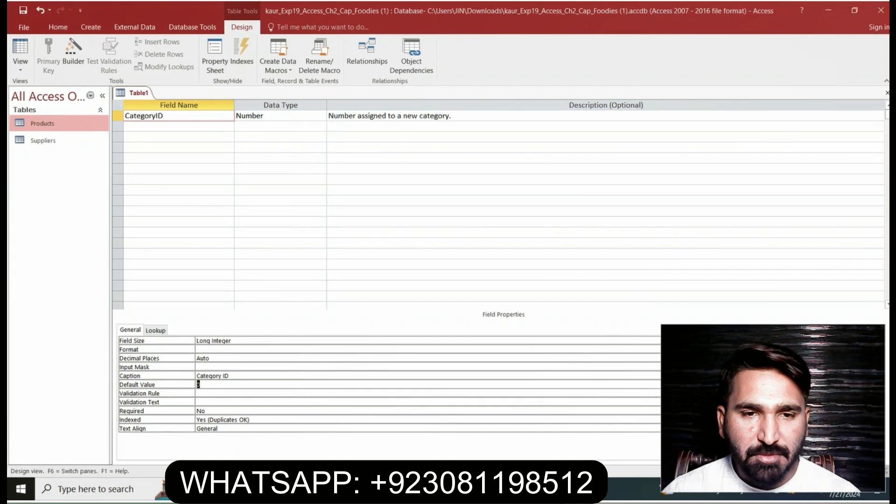
Save the new table under the name Categories, copied from Word, and agree to have a primary key created
{"action": "key", "text": "alt+Tab"}
{"action": "left_click", "coordinate": [410, 212]}
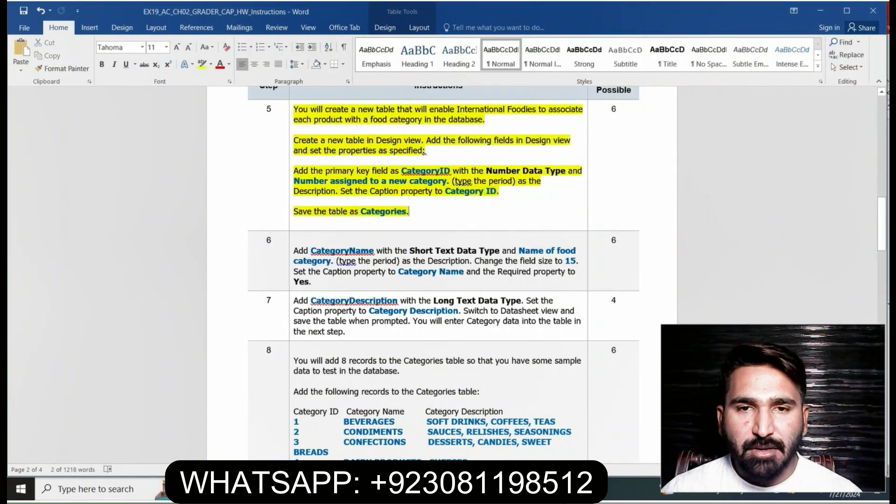
{"action": "left_click_drag", "start_coordinate": [361, 211], "coordinate": [406, 212]}
{"action": "key", "text": "ctrl+c"}
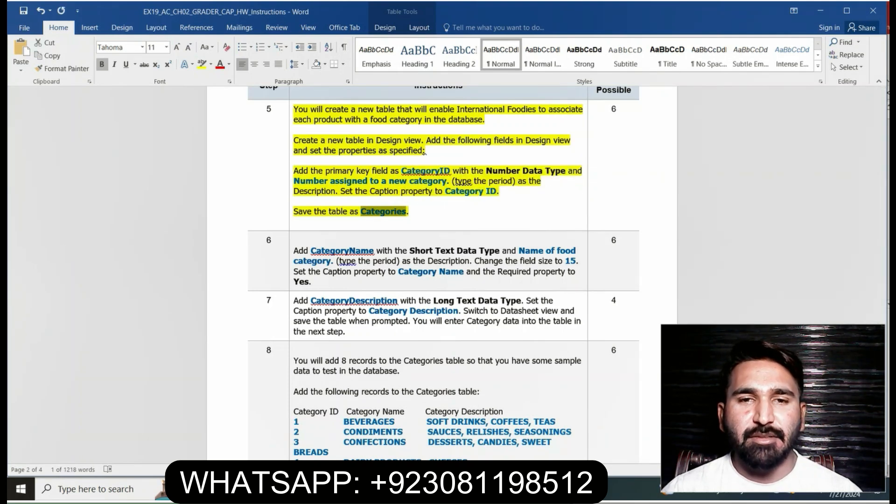
{"action": "key", "text": "alt+Tab"}
{"action": "right_click", "coordinate": [139, 92]}
{"action": "left_click", "coordinate": [161, 96]}
{"action": "key", "text": "ctrl+v"}
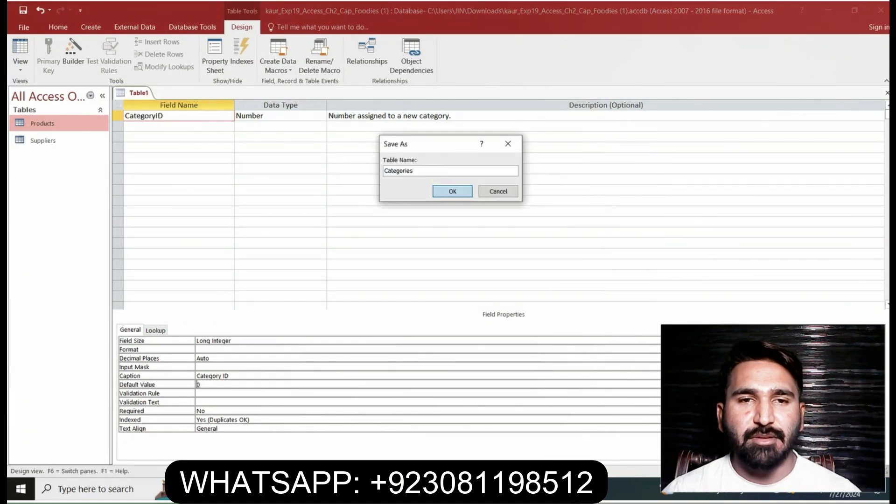
{"action": "left_click", "coordinate": [452, 191]}
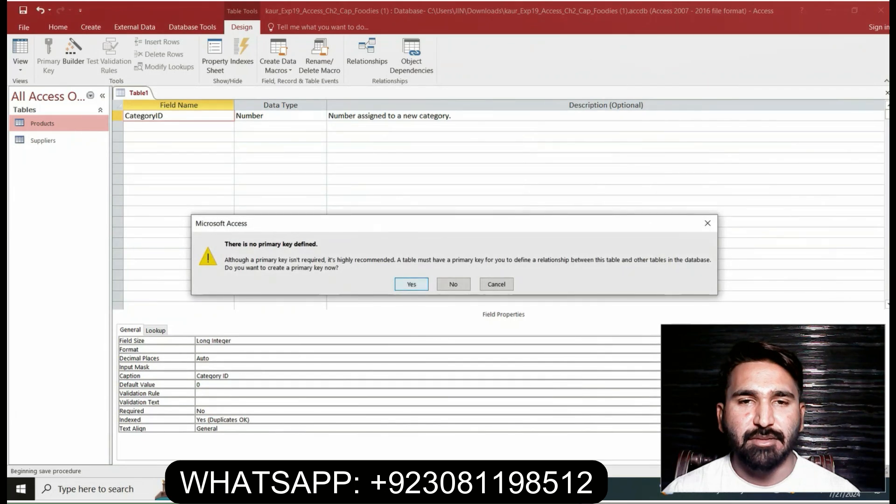
{"action": "key", "text": "Return"}
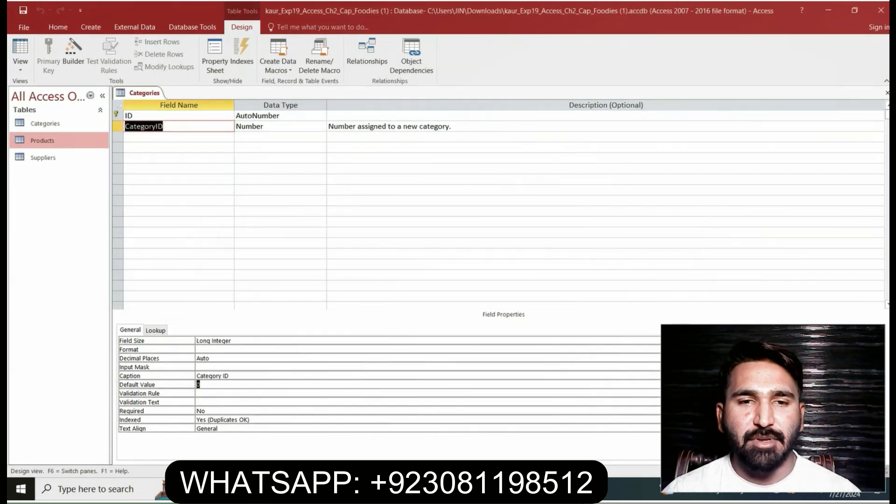
{"action": "mouse_move", "coordinate": [390, 489]}
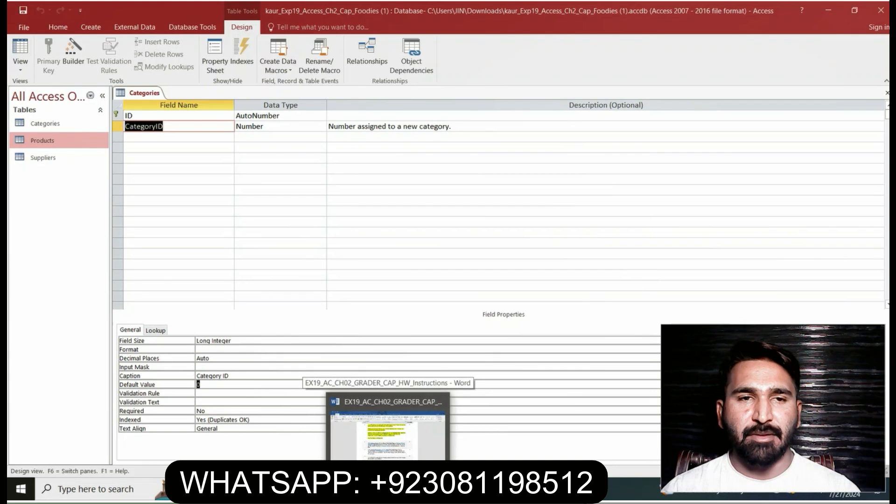
Switch to the Word instructions and highlight the step 6 text in yellow
{"action": "left_click", "coordinate": [389, 434]}
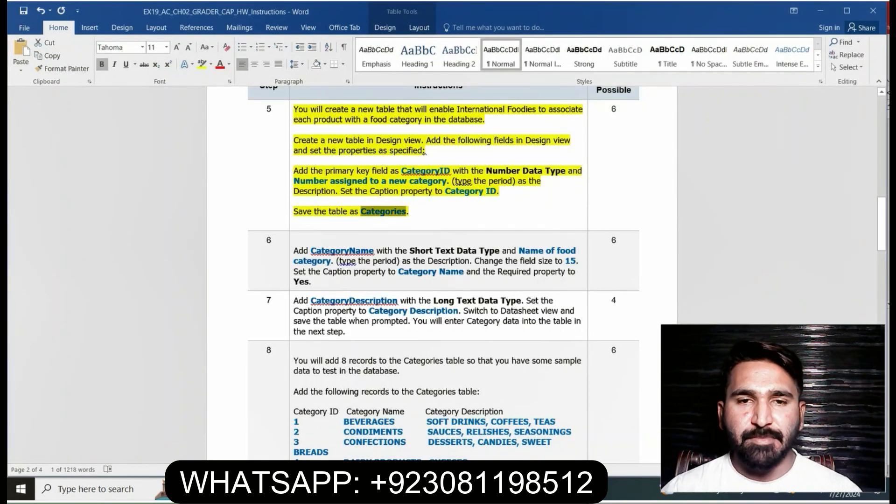
{"action": "left_click", "coordinate": [409, 211]}
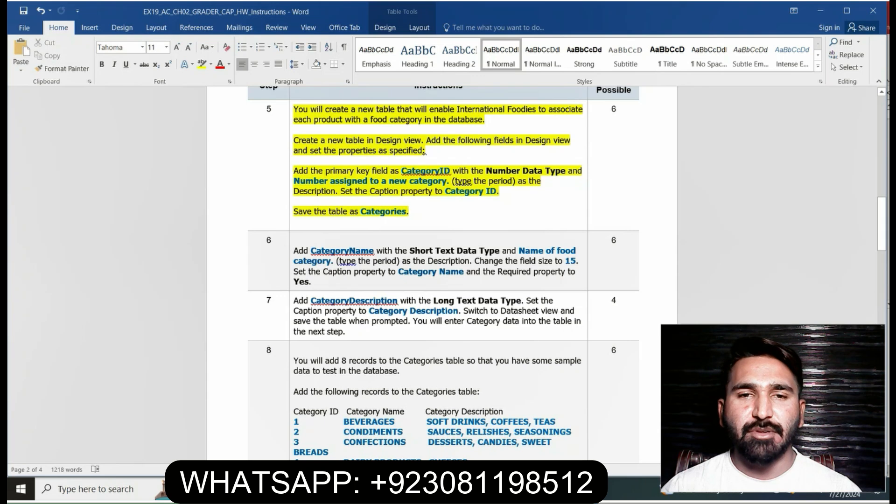
{"action": "left_click", "coordinate": [292, 251]}
{"action": "key", "text": "Right"}
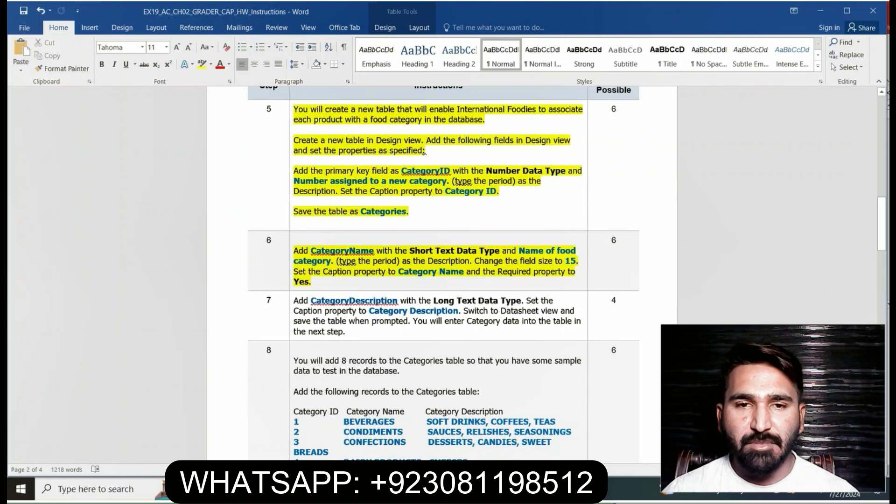
Copy "CategoryName" from step 6 in Word and add it as a new field below CategoryID in the Access table
{"action": "left_click_drag", "start_coordinate": [311, 250], "coordinate": [374, 251]}
{"action": "left_click", "coordinate": [341, 250]}
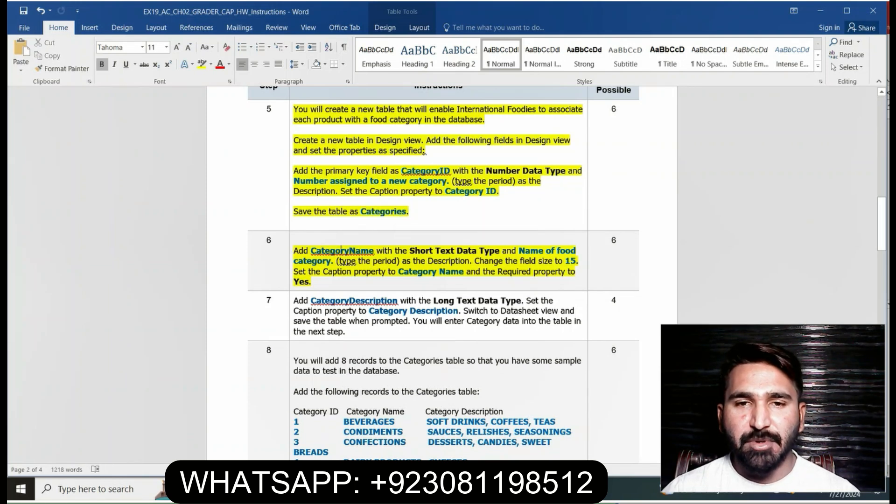
{"action": "left_click_drag", "start_coordinate": [311, 250], "coordinate": [373, 251]}
{"action": "key", "text": "ctrl+c"}
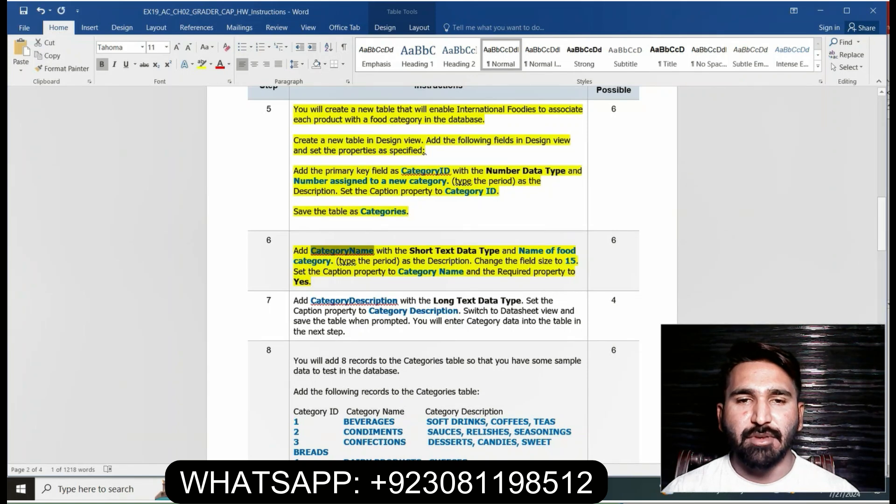
{"action": "key", "text": "alt+Tab"}
{"action": "left_click", "coordinate": [179, 137]}
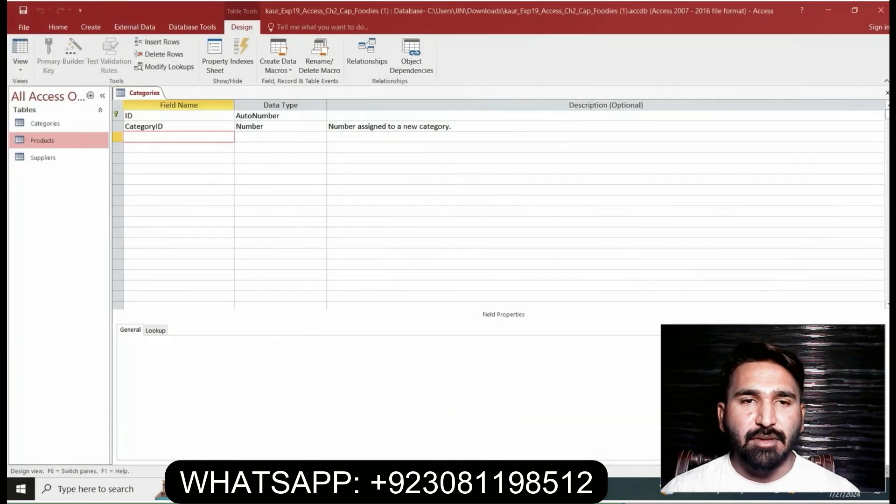
{"action": "key", "text": "ctrl+v"}
{"action": "key", "text": "alt+Tab"}
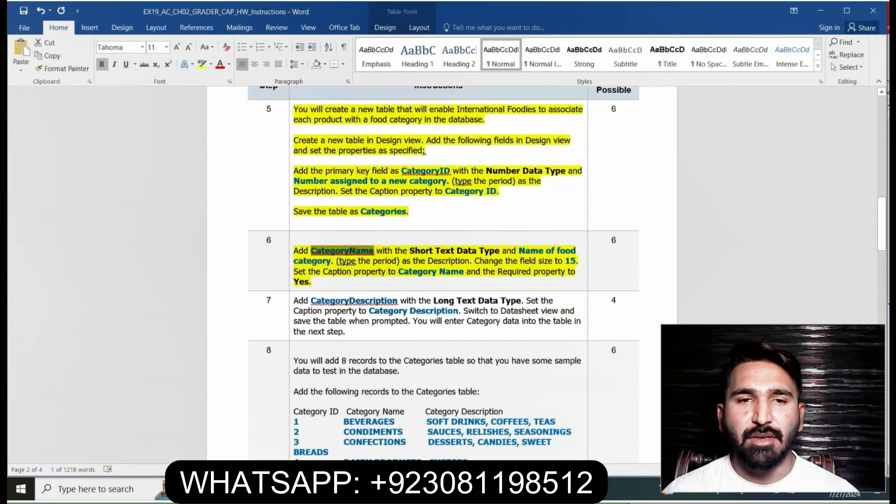
{"action": "key", "text": "alt+Tab"}
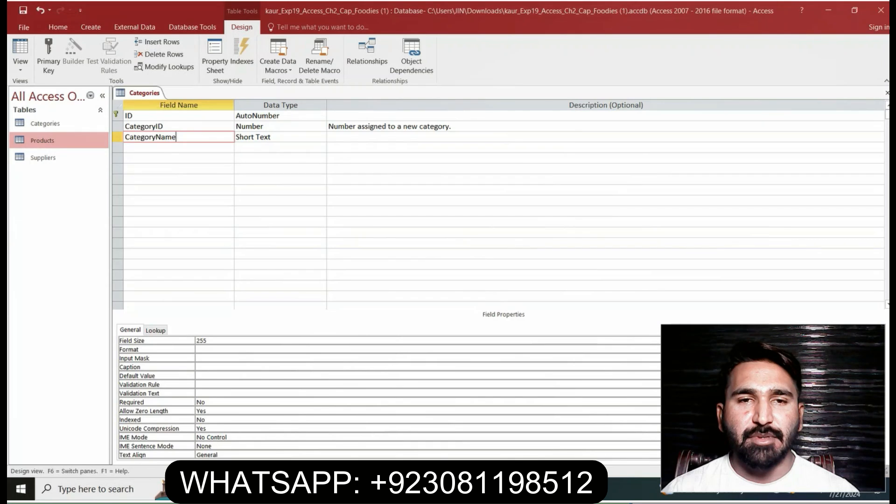
Copy "Name of food category." from Word into the description of the CategoryName field in Access
{"action": "key", "text": "alt+Tab"}
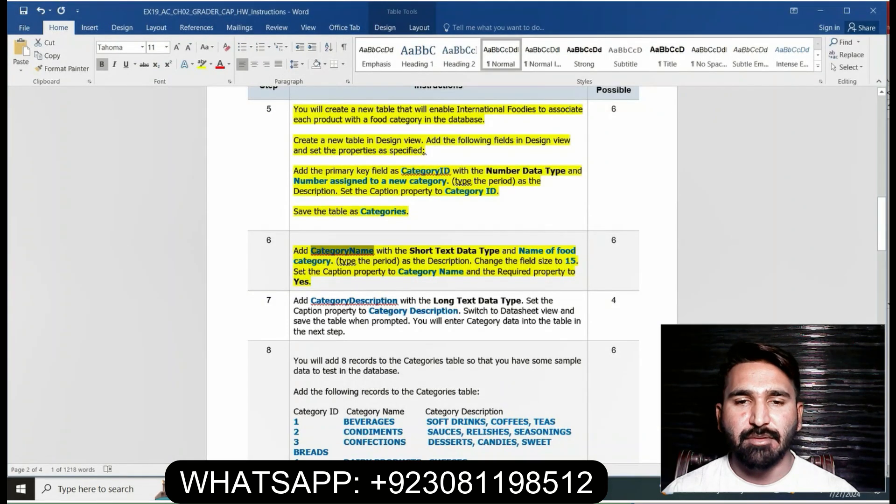
{"action": "left_click_drag", "start_coordinate": [519, 252], "coordinate": [335, 261]}
{"action": "key", "text": "ctrl+c"}
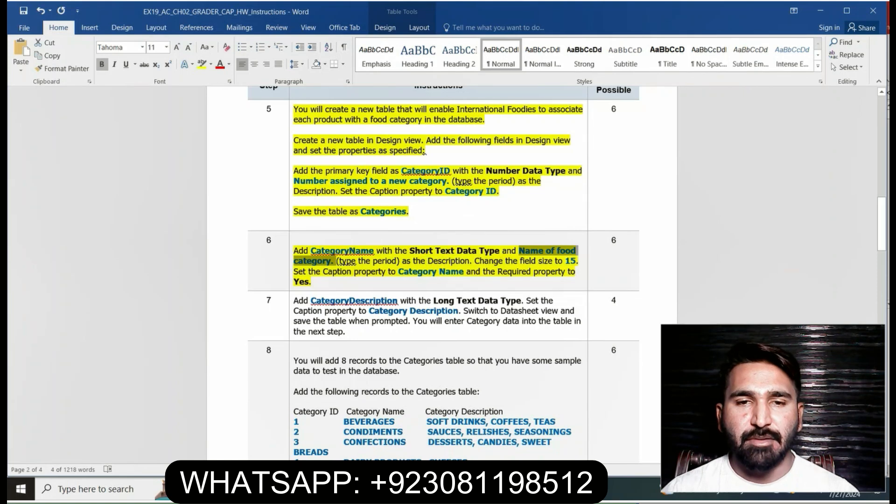
{"action": "key", "text": "alt+Tab"}
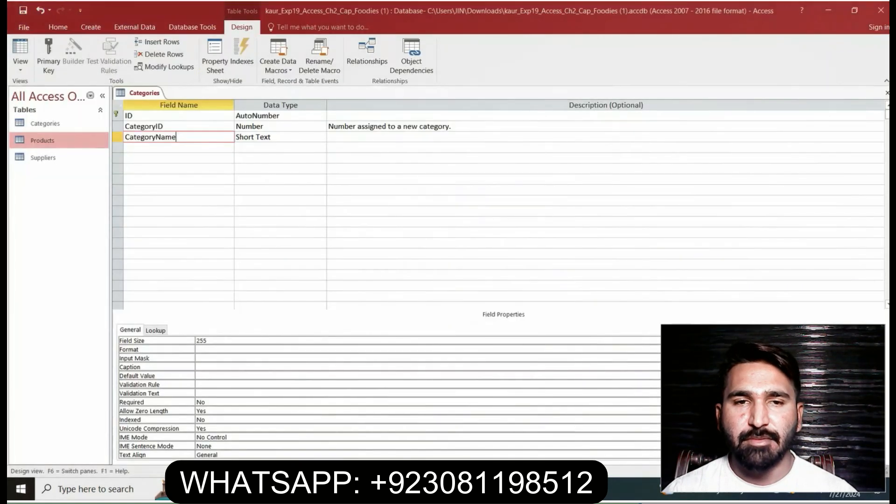
{"action": "key", "text": "Tab"}
{"action": "key", "text": "Tab"}
{"action": "key", "text": "ctrl+v"}
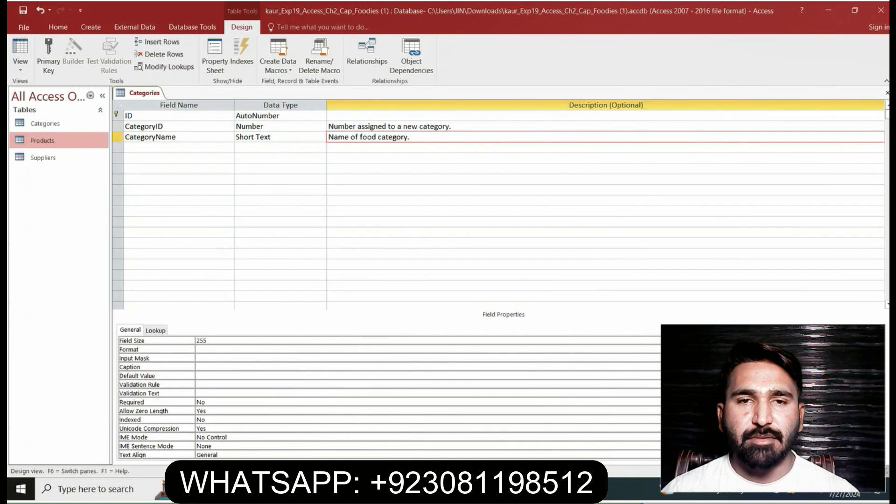
{"action": "key", "text": "Tab"}
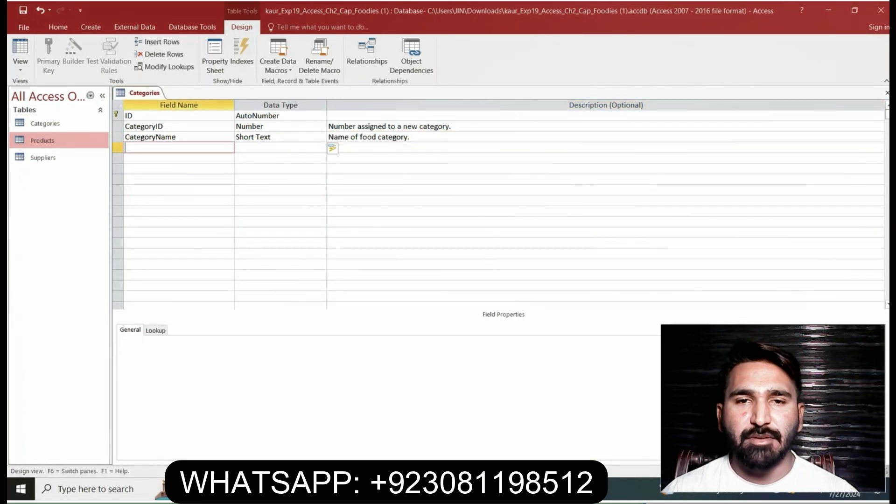
Check step 6 in Word and set the Field Size of the CategoryName field to 15 in Access
{"action": "key", "text": "alt+Tab"}
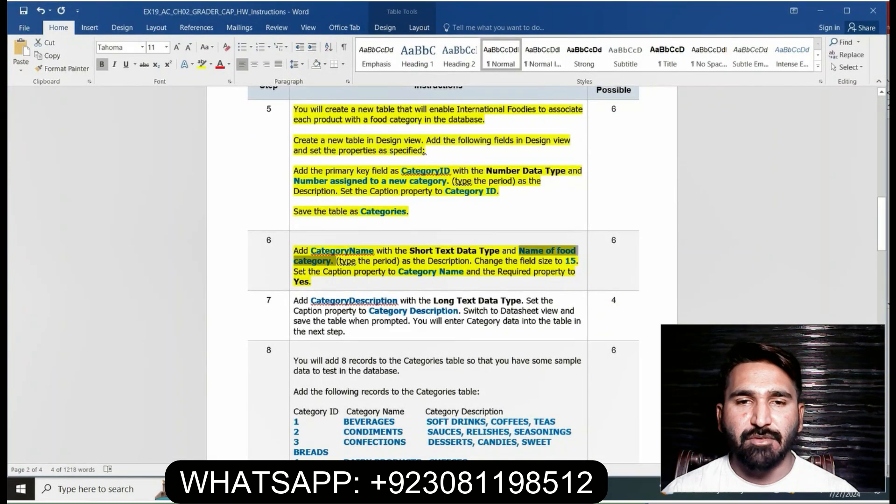
{"action": "key", "text": "alt+Tab"}
{"action": "left_click", "coordinate": [178, 137]}
{"action": "left_click", "coordinate": [208, 341]}
{"action": "key", "text": "BackSpace"}
{"action": "key", "text": "BackSpace"}
{"action": "key", "text": "BackSpace"}
{"action": "type", "text": "15"}
{"action": "key", "text": "Return"}
Copy "Category Name" from step 6 in Word and enter it as the Caption property of the CategoryName field in Access
{"action": "key", "text": "alt+Tab"}
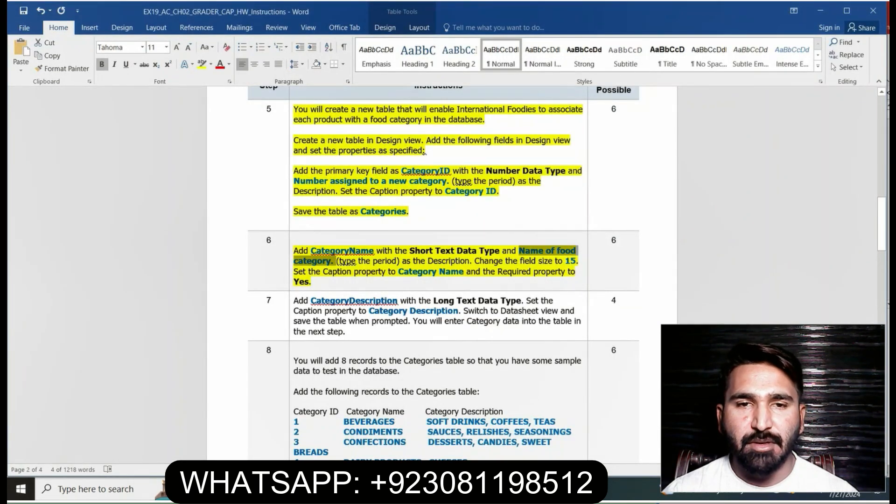
{"action": "left_click_drag", "start_coordinate": [398, 271], "coordinate": [466, 282]}
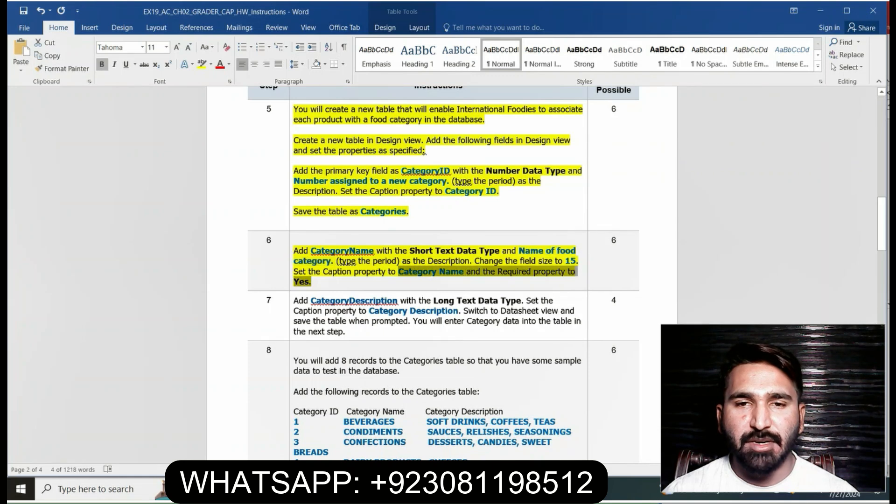
{"action": "left_click", "coordinate": [417, 272]}
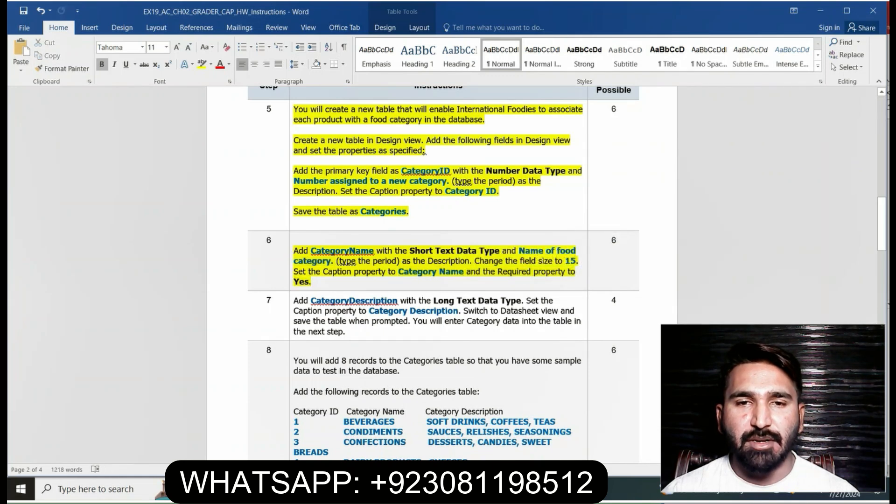
{"action": "left_click_drag", "start_coordinate": [404, 272], "coordinate": [466, 271]}
{"action": "key", "text": "ctrl+c"}
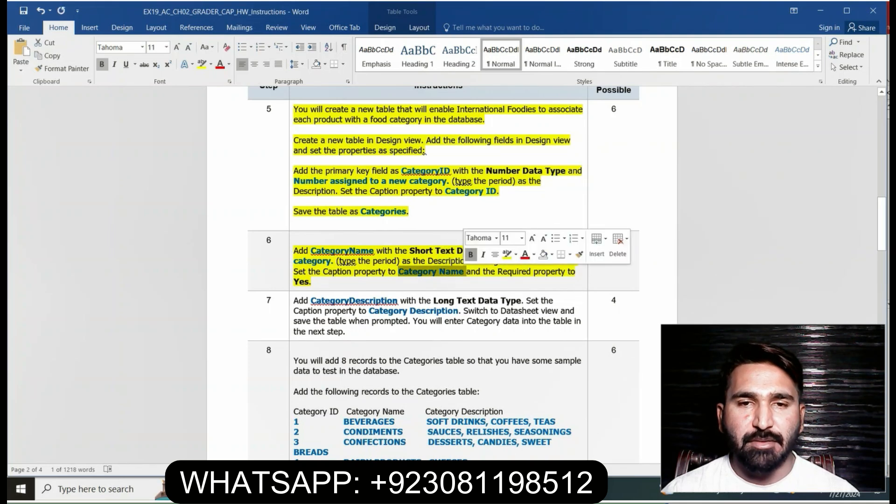
{"action": "key", "text": "alt+Tab"}
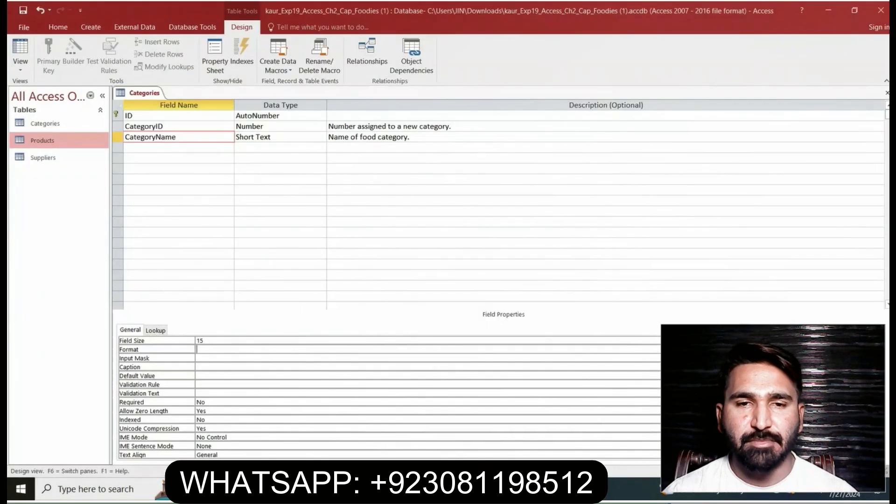
{"action": "left_click", "coordinate": [185, 158]}
{"action": "left_click", "coordinate": [184, 137]}
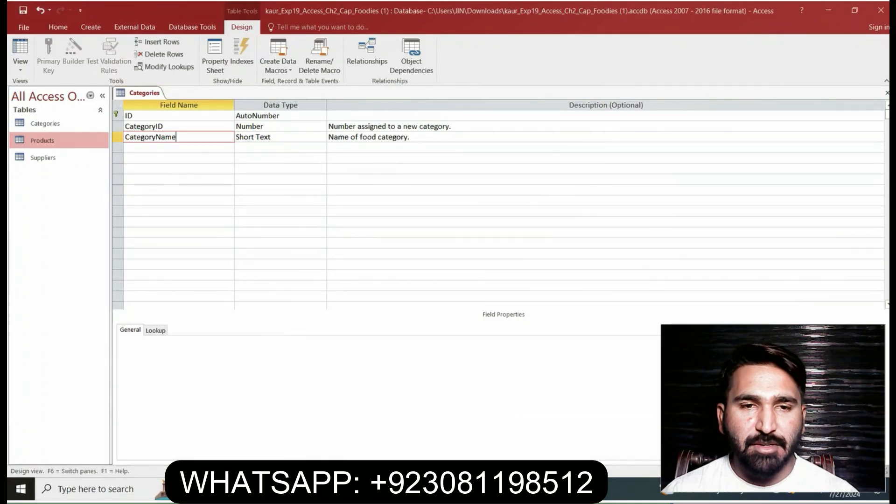
{"action": "left_click", "coordinate": [224, 367]}
{"action": "key", "text": "ctrl+v"}
{"action": "key", "text": "Return"}
Check step 6 in Word and set the Required property of the CategoryName field to Yes in Access
{"action": "key", "text": "alt+Tab"}
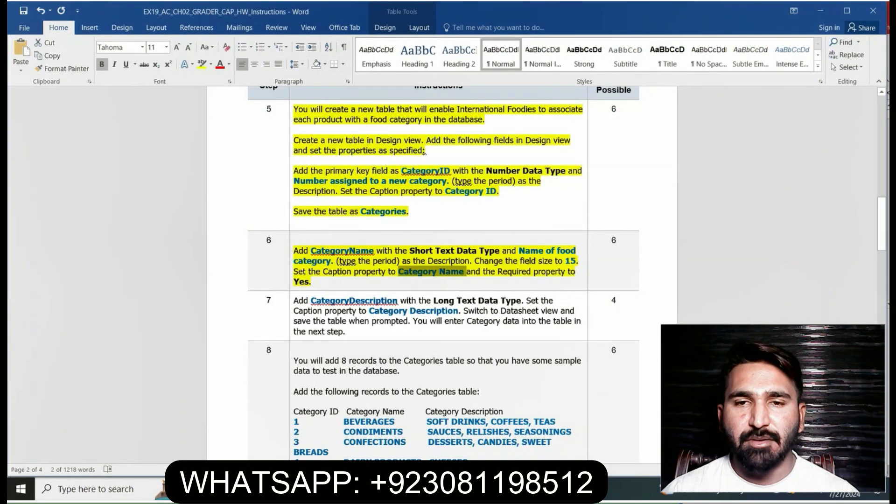
{"action": "key", "text": "alt+Tab"}
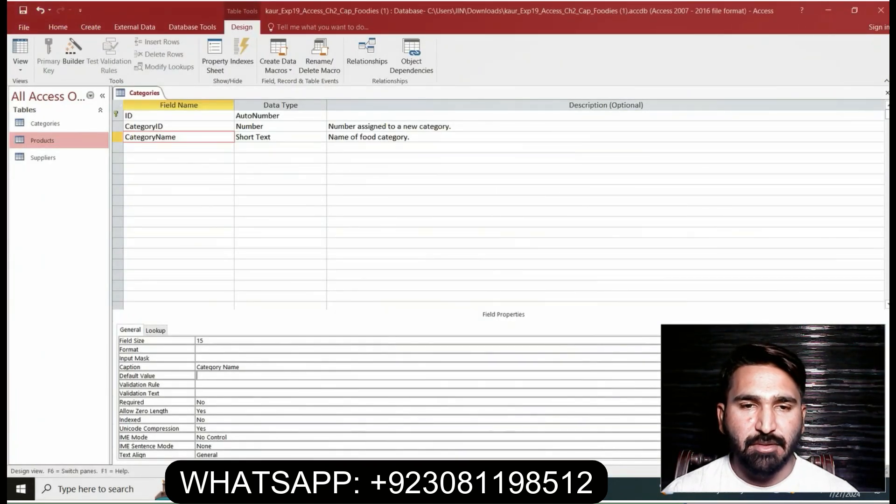
{"action": "left_click", "coordinate": [243, 402]}
{"action": "key", "text": "BackSpace"}
{"action": "key", "text": "BackSpace"}
{"action": "type", "text": "Yes"}
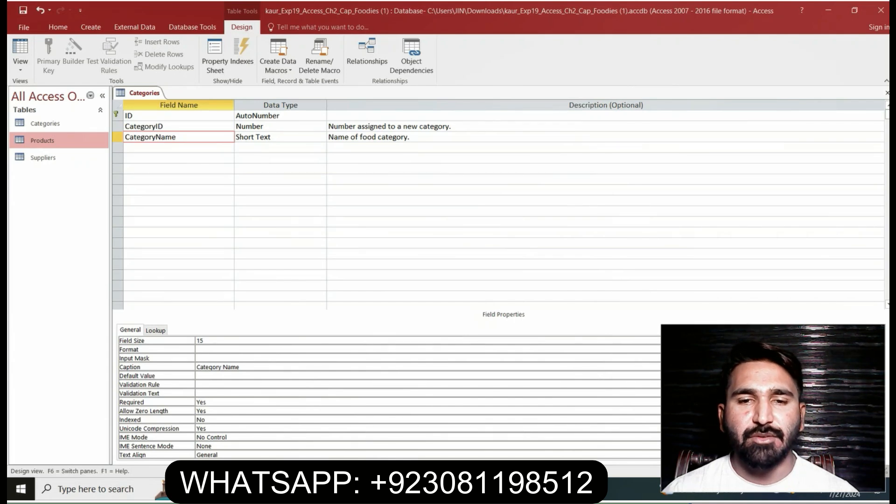
{"action": "key", "text": "Return"}
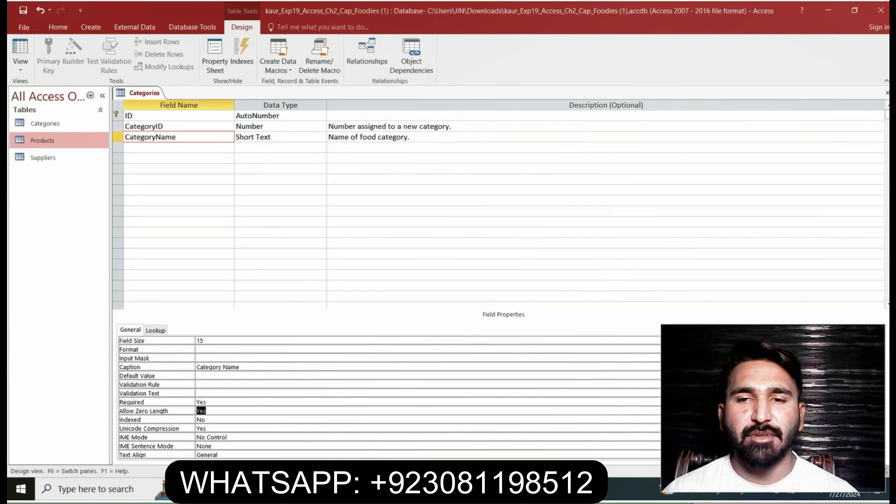
Switch to the Word instructions and highlight the step 7 text in yellow
{"action": "key", "text": "alt+Tab"}
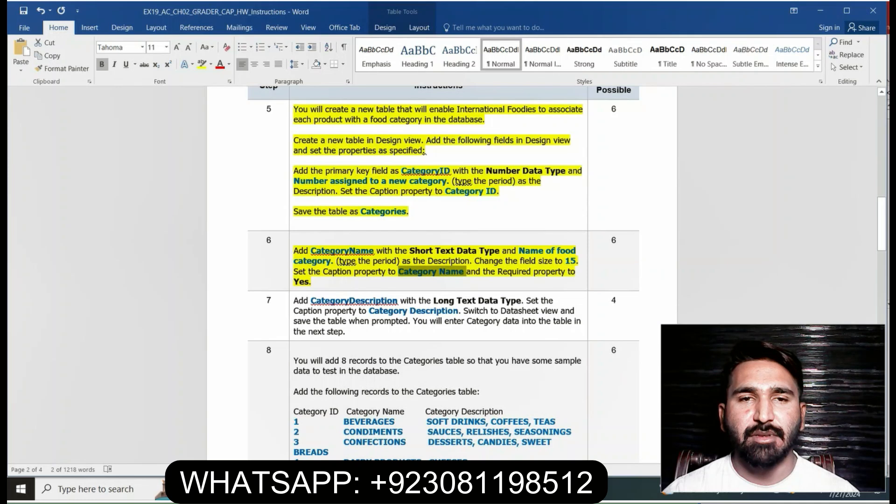
{"action": "left_click", "coordinate": [425, 152]}
{"action": "left_click", "coordinate": [291, 304]}
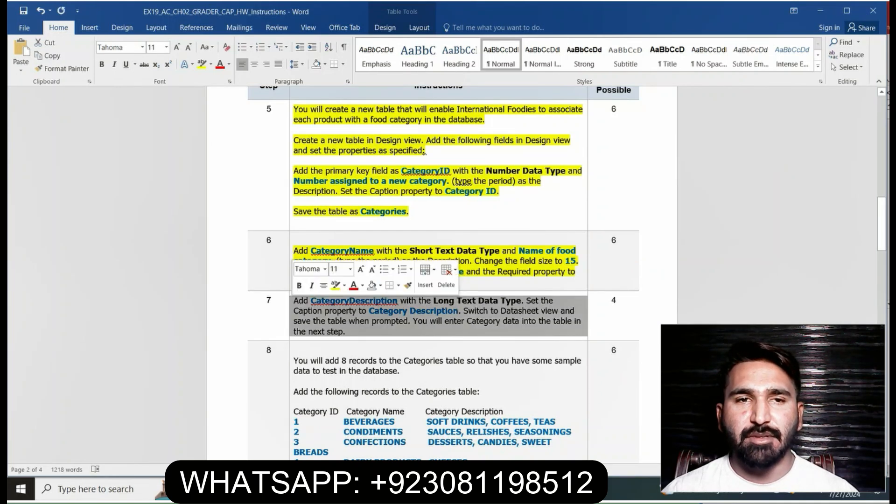
{"action": "left_click", "coordinate": [335, 285]}
{"action": "left_click_drag", "start_coordinate": [882, 223], "coordinate": [881, 240]}
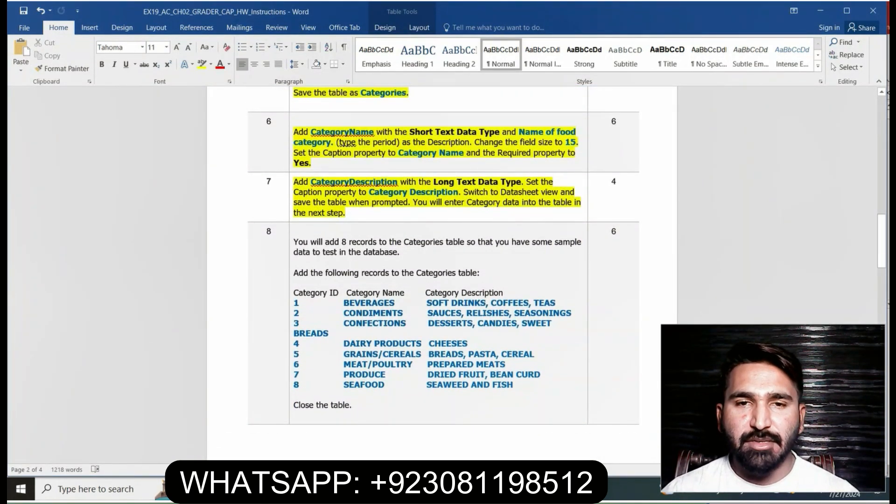
Copy "CategoryDescription" from step 7 in Word, add it as a new field below CategoryName in Access, and set its data type to Long Text
{"action": "left_click_drag", "start_coordinate": [311, 182], "coordinate": [398, 182]}
{"action": "key", "text": "ctrl+c"}
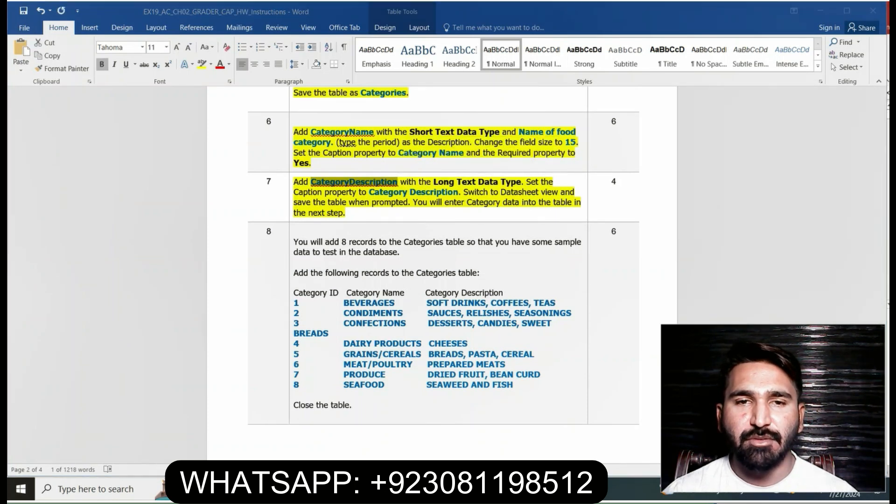
{"action": "key", "text": "alt+Tab"}
{"action": "left_click", "coordinate": [179, 148]}
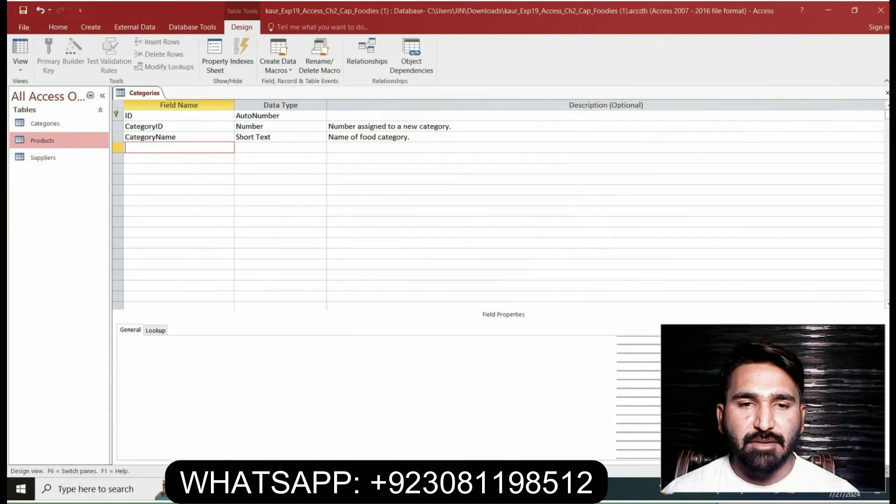
{"action": "key", "text": "ctrl+v"}
{"action": "key", "text": "Tab"}
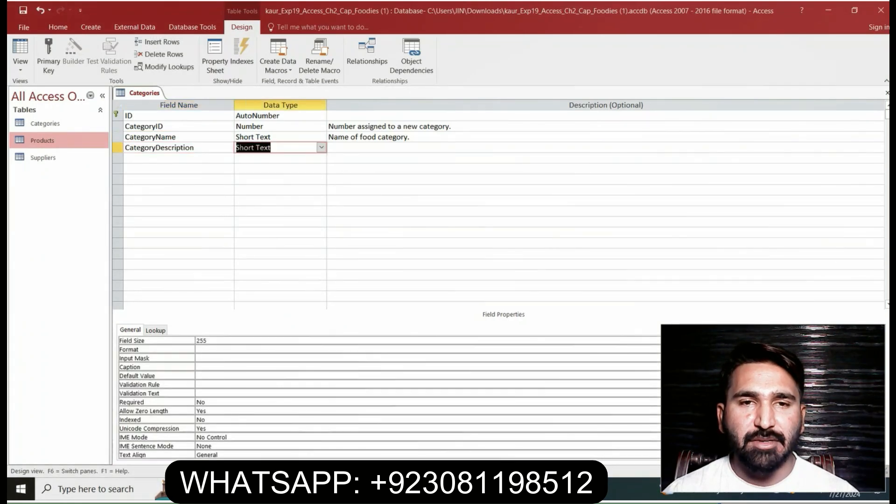
{"action": "left_click", "coordinate": [321, 147]}
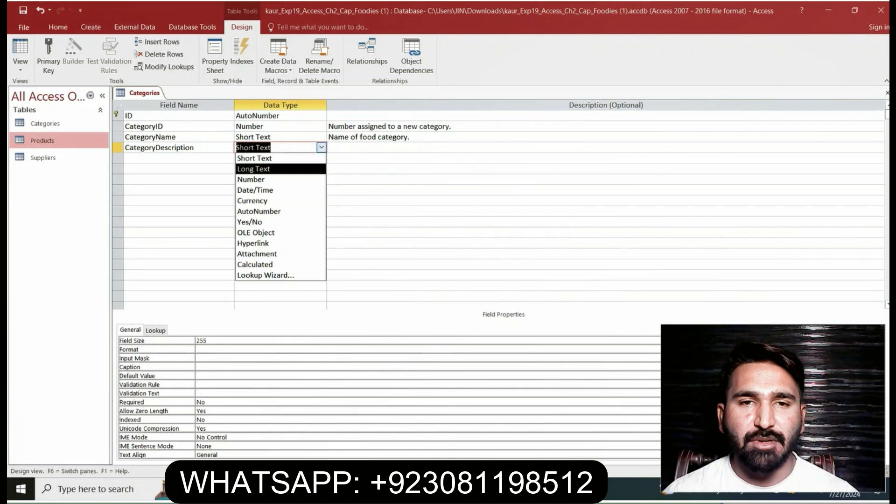
{"action": "left_click", "coordinate": [253, 169]}
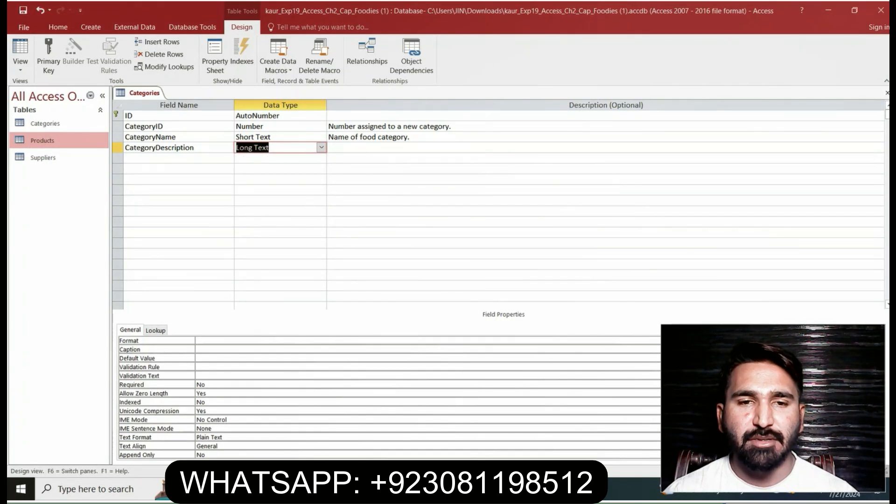
{"action": "key", "text": "Tab"}
Copy "Category Description" from step 7 in Word and enter it as the Caption property of the CategoryDescription field in Access
{"action": "key", "text": "alt+Tab"}
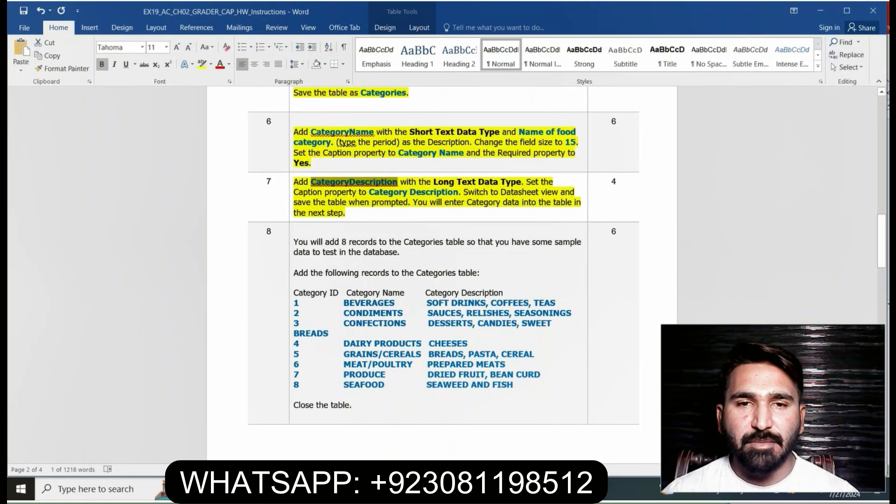
{"action": "left_click_drag", "start_coordinate": [369, 192], "coordinate": [459, 193]}
{"action": "key", "text": "ctrl+c"}
{"action": "left_click", "coordinate": [440, 192]}
{"action": "left_click", "coordinate": [418, 489]}
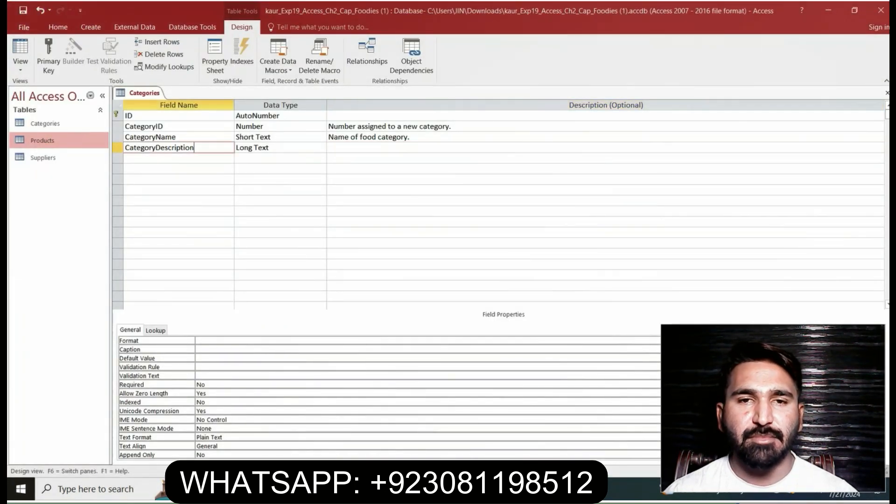
{"action": "left_click", "coordinate": [224, 349]}
{"action": "key", "text": "ctrl+v"}
{"action": "key", "text": "Return"}
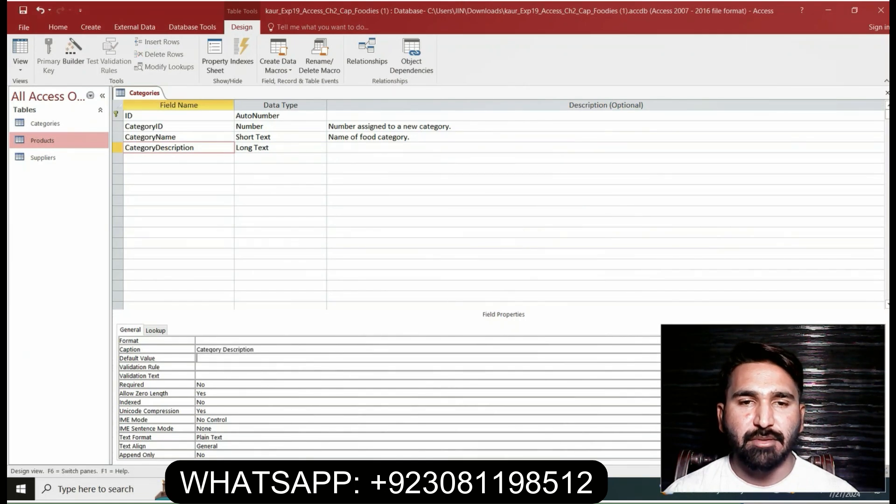
Check step 7 in Word, switch the Categories table in Access to Datasheet View and save it when prompted
{"action": "key", "text": "alt+Tab"}
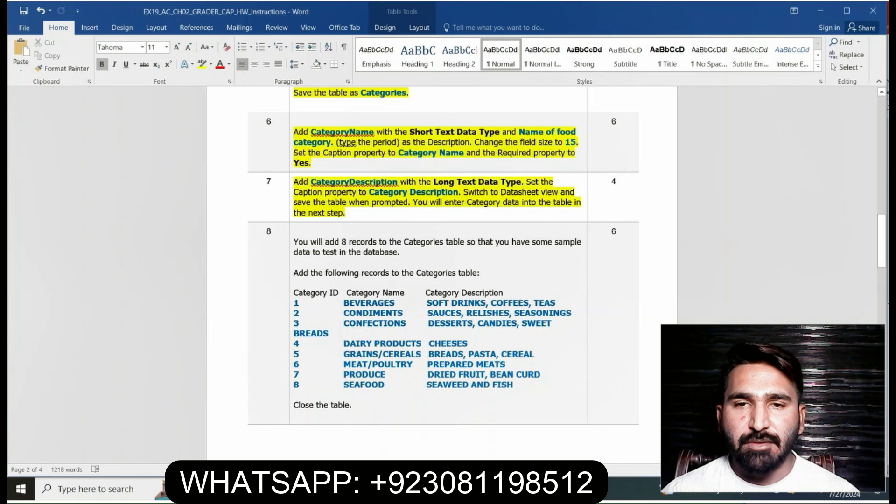
{"action": "key", "text": "alt+Tab"}
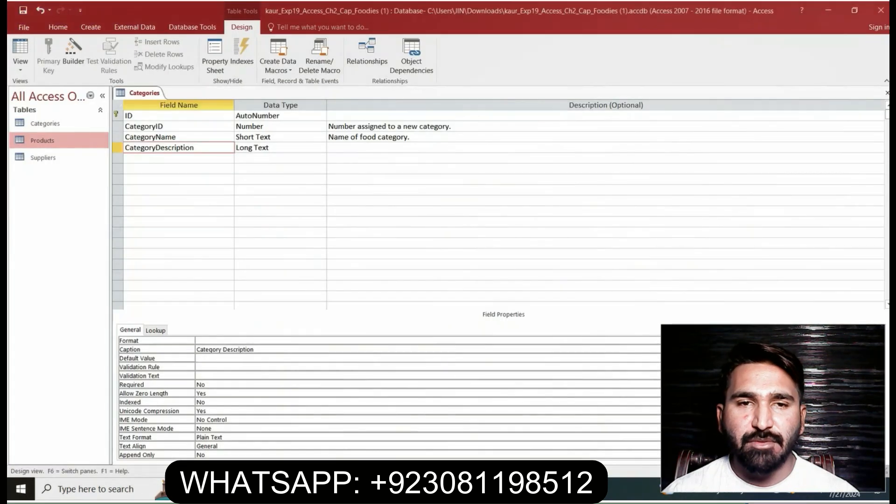
{"action": "left_click", "coordinate": [20, 65]}
{"action": "left_click", "coordinate": [51, 88]}
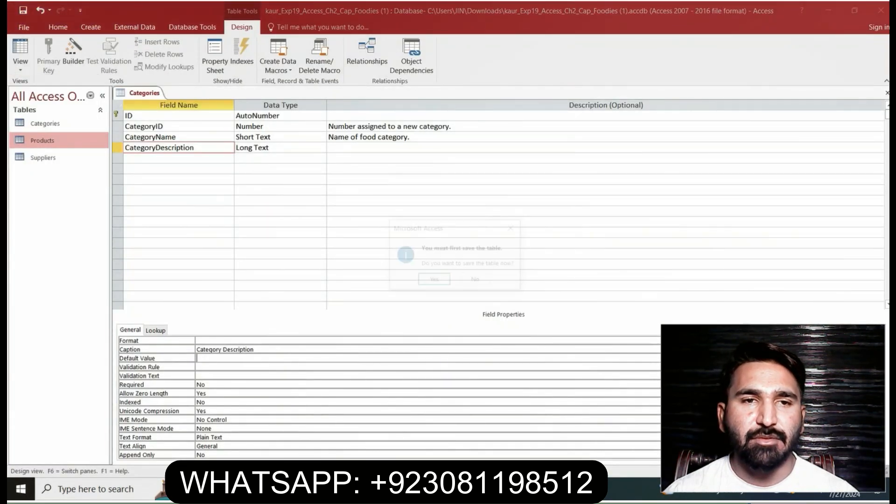
{"action": "left_click", "coordinate": [434, 280]}
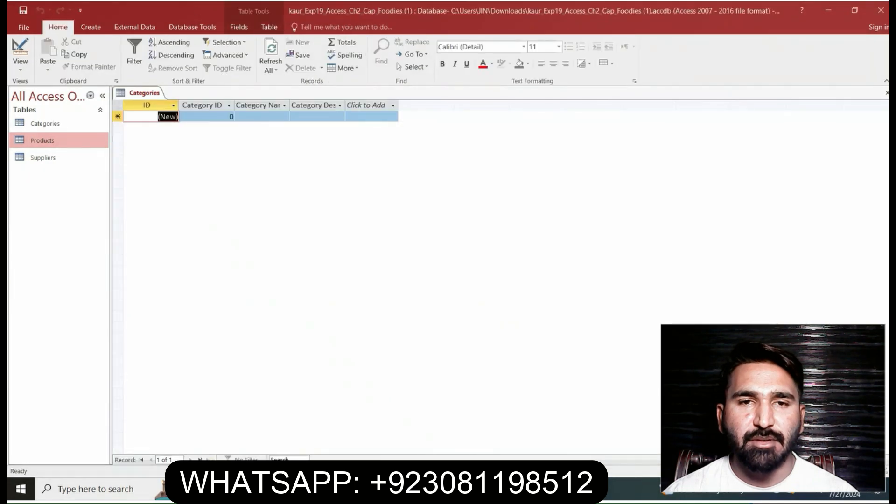
Switch to the Word instructions and highlight all of the step 8 text in yellow
{"action": "key", "text": "alt+Tab"}
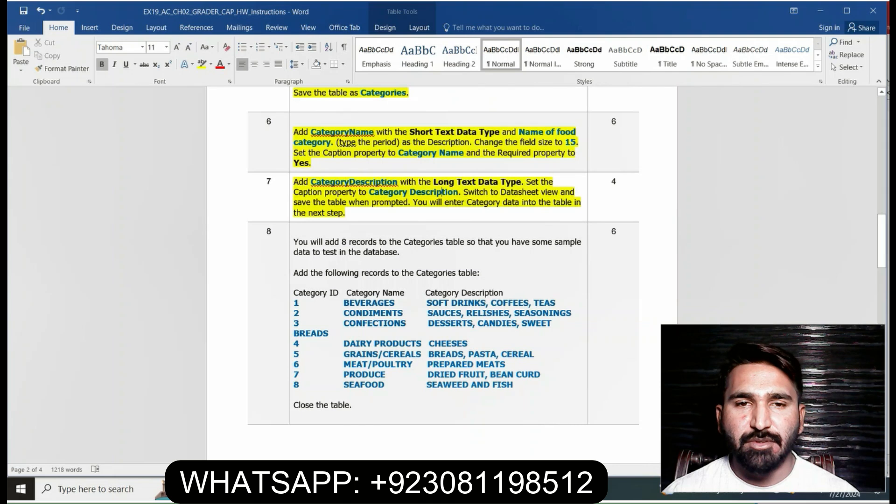
{"action": "left_click", "coordinate": [291, 238]}
{"action": "left_click", "coordinate": [335, 222]}
{"action": "left_click", "coordinate": [532, 292]}
{"action": "left_click_drag", "start_coordinate": [881, 241], "coordinate": [882, 253]}
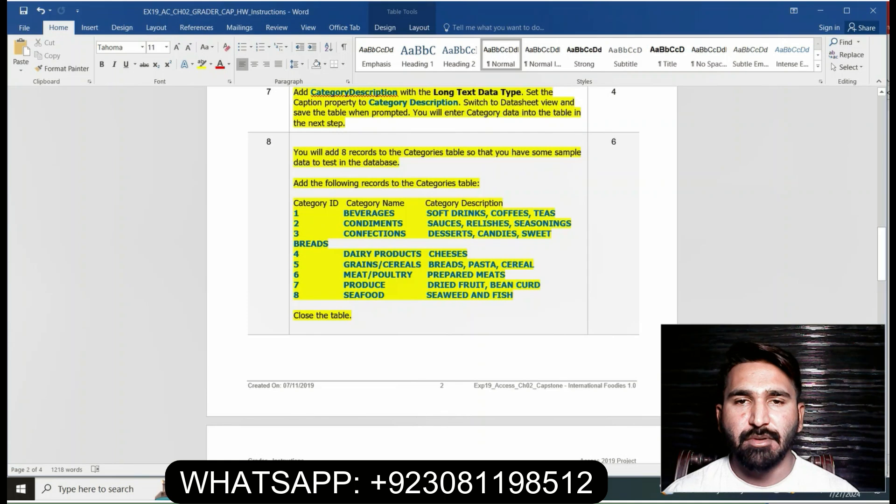
Copy "BEVERAGES" from step 8 in Word and start the first Categories record in Access with Category ID 1 and that Category Name
{"action": "left_click_drag", "start_coordinate": [343, 213], "coordinate": [395, 213]}
{"action": "key", "text": "ctrl+c"}
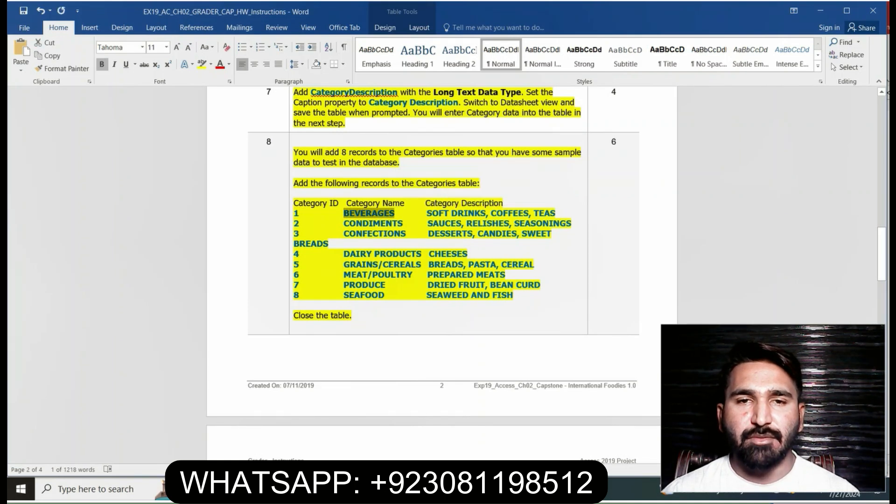
{"action": "key", "text": "alt+Tab"}
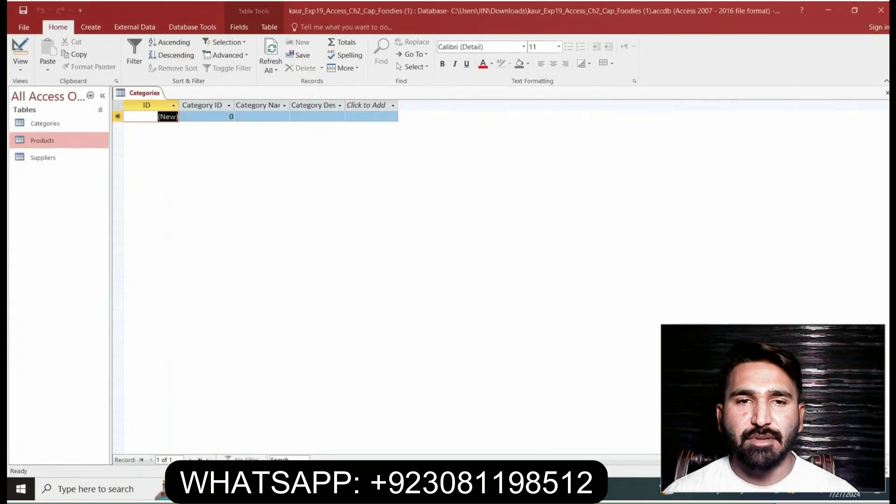
{"action": "key", "text": "Tab"}
{"action": "type", "text": "1"}
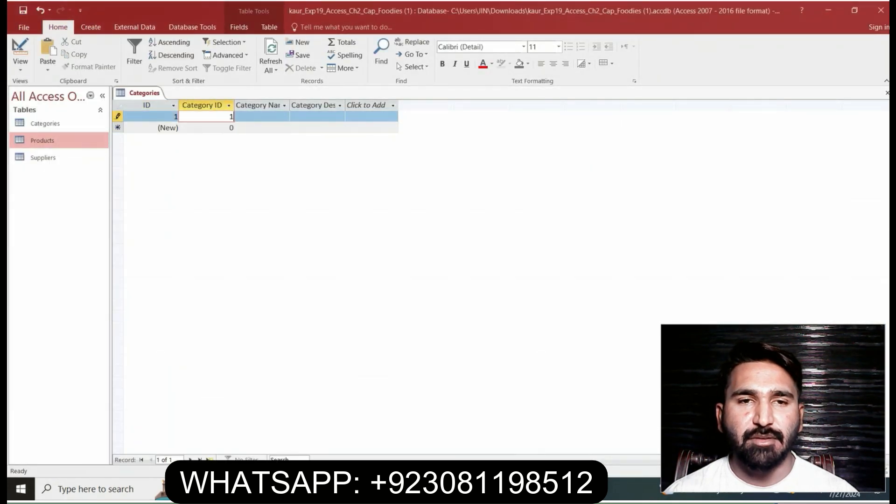
{"action": "key", "text": "Tab"}
{"action": "key", "text": "ctrl+v"}
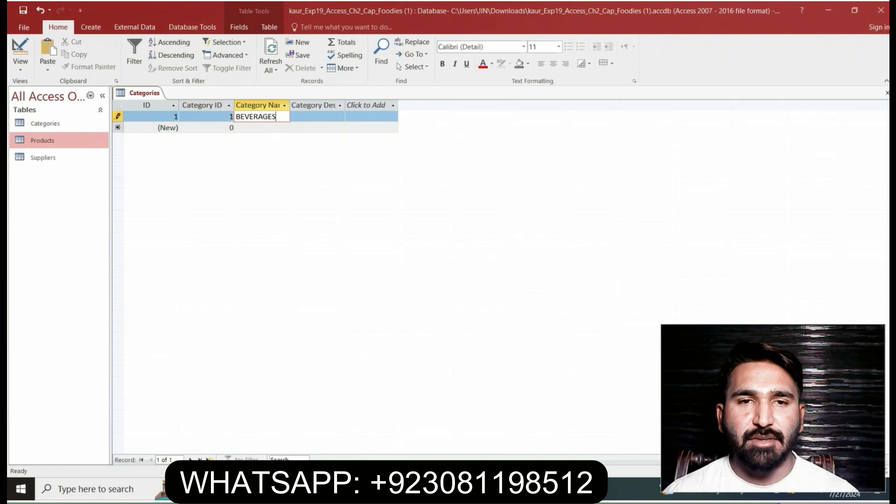
Copy "SOFT DRINKS, COFFEES, TEAS" from step 8 in Word and enter it as the BEVERAGES record's Category Description in Access
{"action": "key", "text": "alt+Tab"}
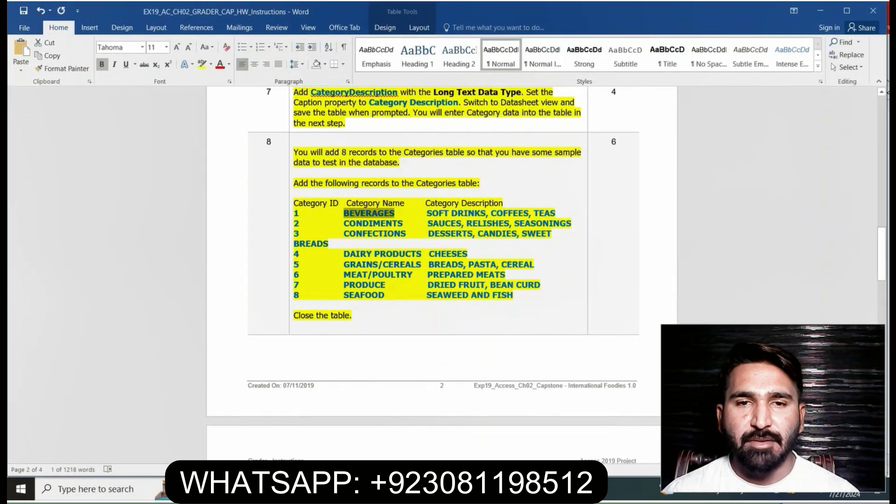
{"action": "left_click_drag", "start_coordinate": [427, 214], "coordinate": [555, 214]}
{"action": "key", "text": "ctrl+c"}
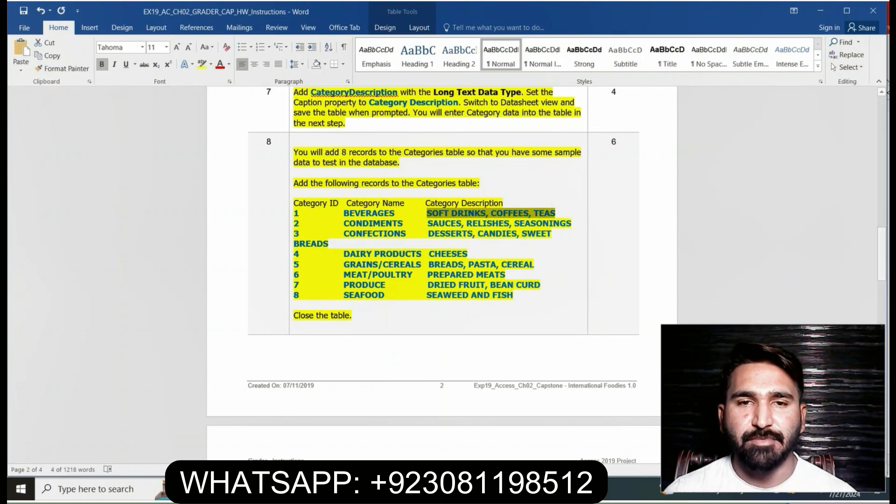
{"action": "key", "text": "alt+Tab"}
{"action": "key", "text": "Tab"}
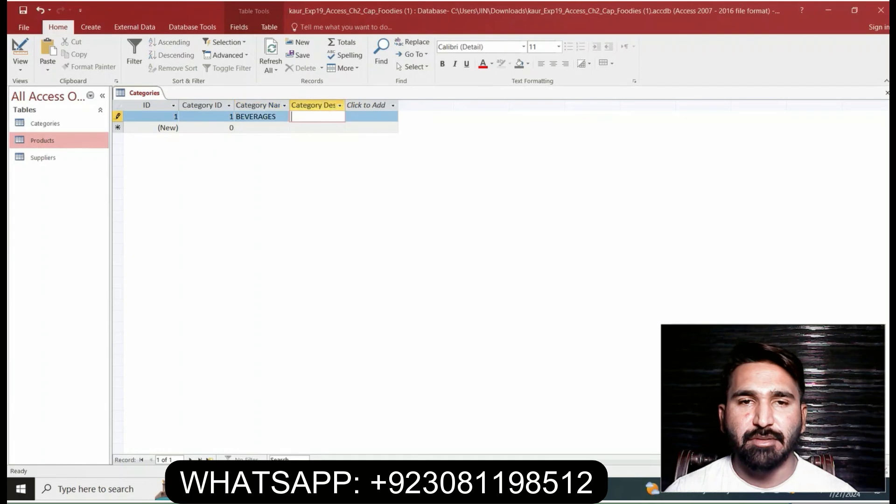
{"action": "key", "text": "ctrl+v"}
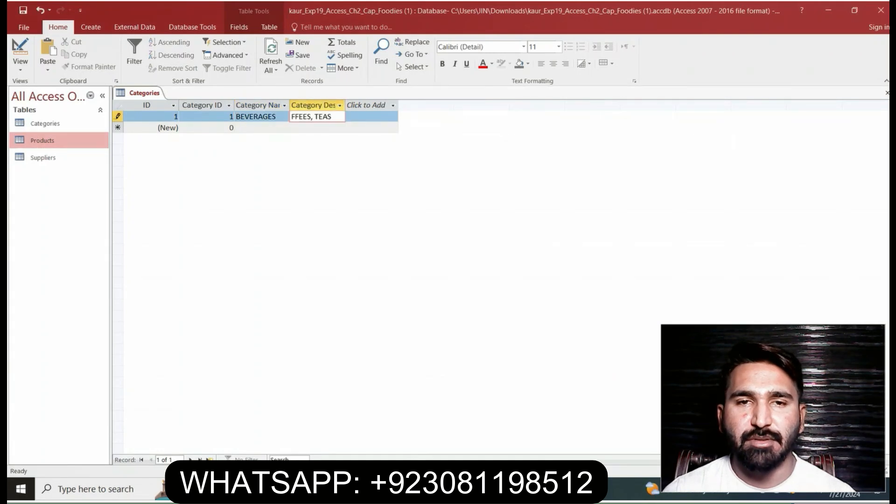
{"action": "key", "text": "Tab"}
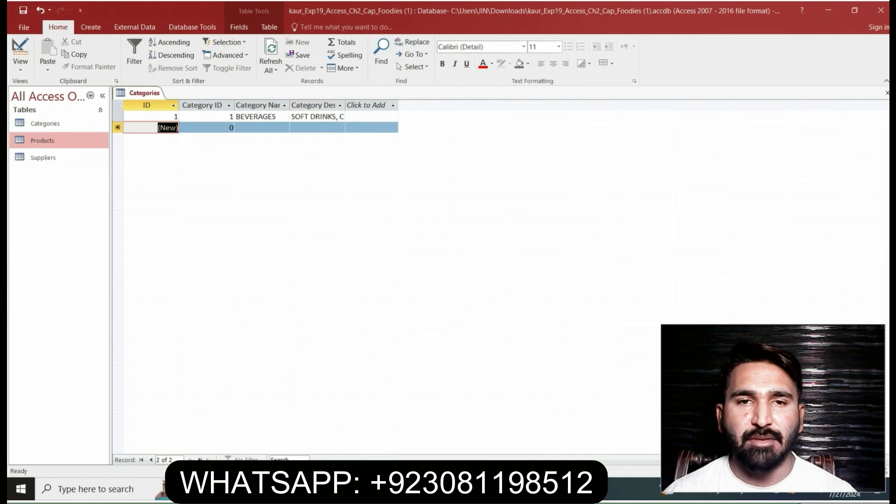
Start a second Categories record in Access with Category ID 2 and the Category Name "CONDIMENTS" copied from step 8 in Word
{"action": "key", "text": "Tab"}
{"action": "type", "text": "2"}
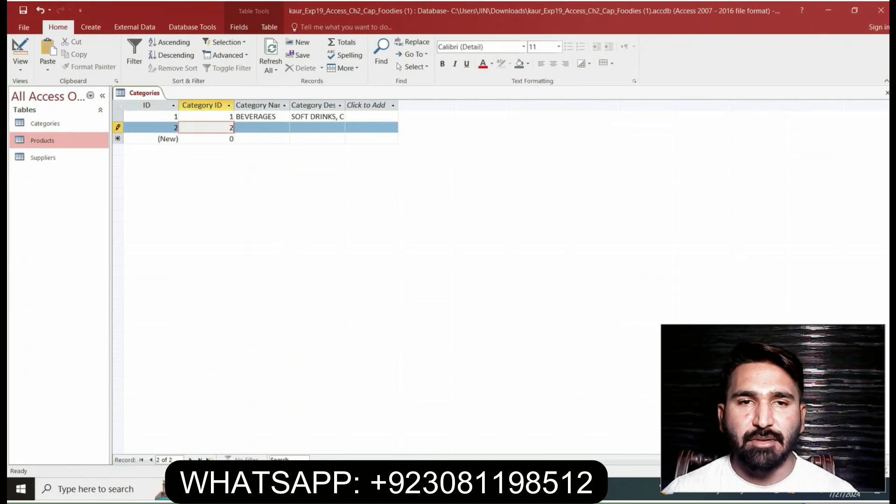
{"action": "key", "text": "alt+Tab"}
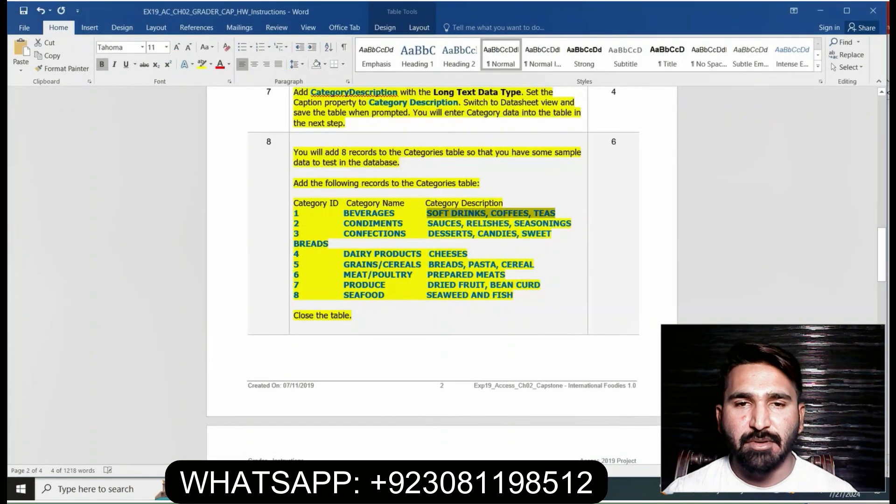
{"action": "left_click_drag", "start_coordinate": [344, 224], "coordinate": [402, 223]}
{"action": "key", "text": "ctrl+c"}
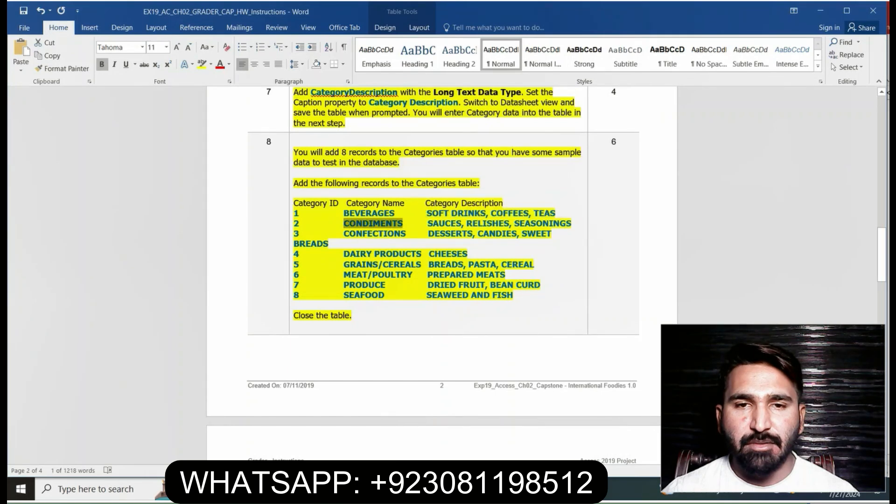
{"action": "key", "text": "alt+Tab"}
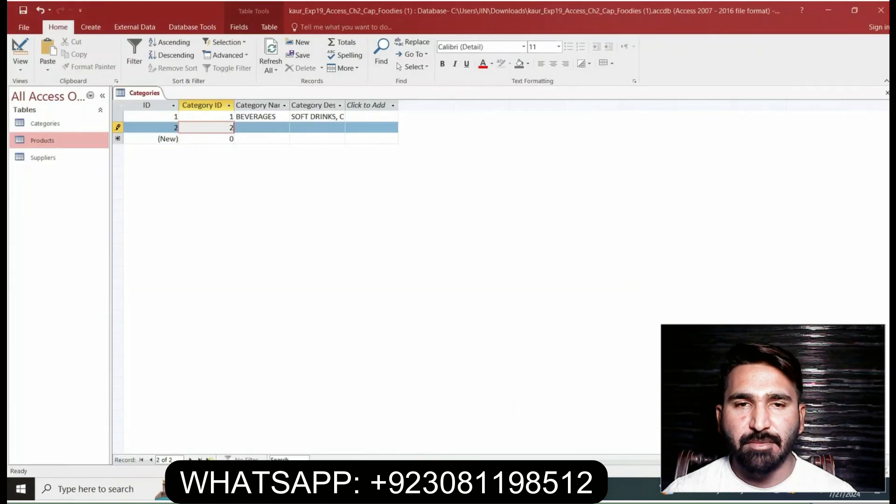
{"action": "key", "text": "Tab"}
{"action": "key", "text": "ctrl+v"}
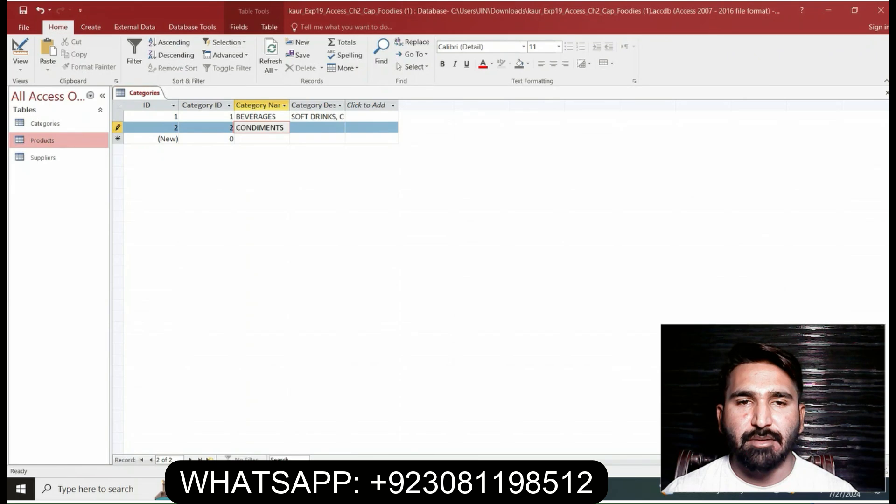
Copy "SAUCES, RELISHES, SEASONINGS" from step 8 in Word and enter it as the CONDIMENTS record's Category Description in Access
{"action": "key", "text": "Tab"}
{"action": "key", "text": "alt+Tab"}
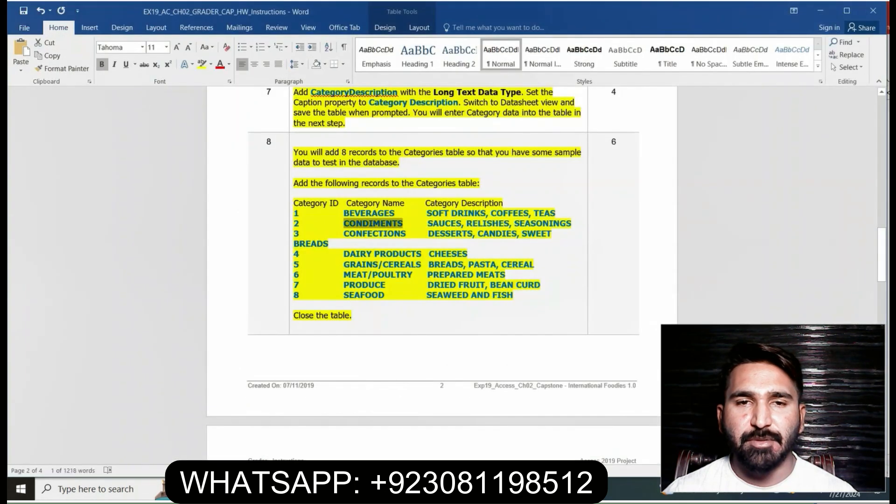
{"action": "left_click_drag", "start_coordinate": [428, 223], "coordinate": [571, 223]}
{"action": "key", "text": "ctrl+c"}
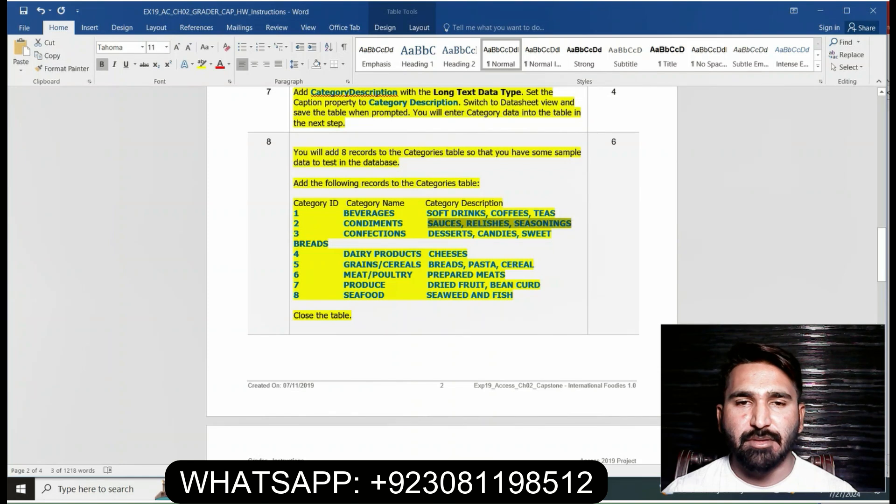
{"action": "key", "text": "alt+Tab"}
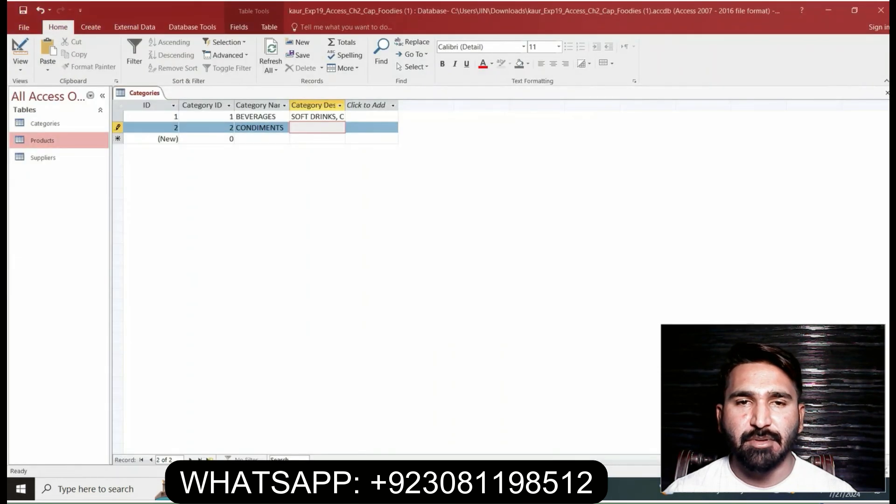
{"action": "key", "text": "ctrl+v"}
{"action": "key", "text": "Tab"}
{"action": "key", "text": "Tab"}
{"action": "key", "text": "Tab"}
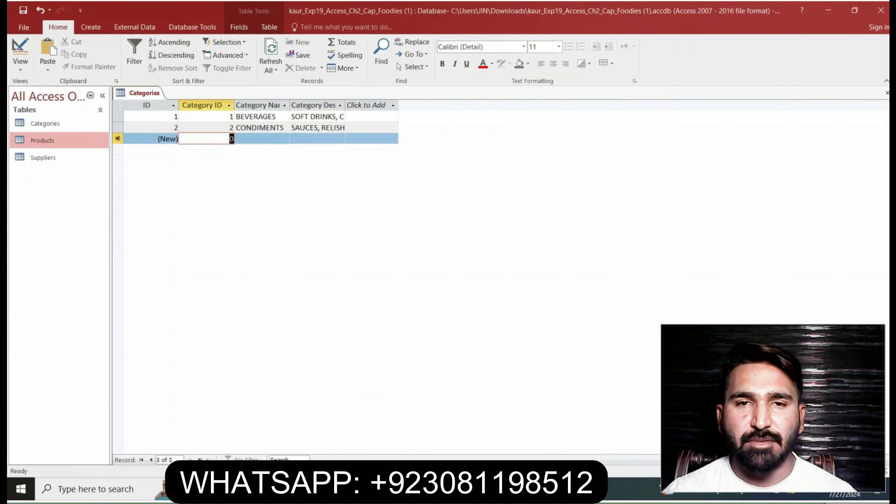
Start a third Categories record in Access with Category ID 3 and the Category Name "CONFECTIONS" copied from step 8 in Word
{"action": "type", "text": "3"}
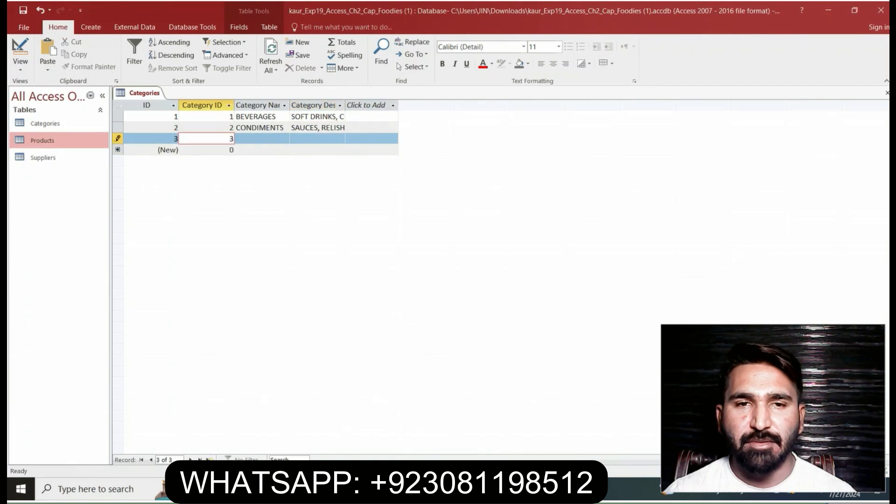
{"action": "key", "text": "alt+Tab"}
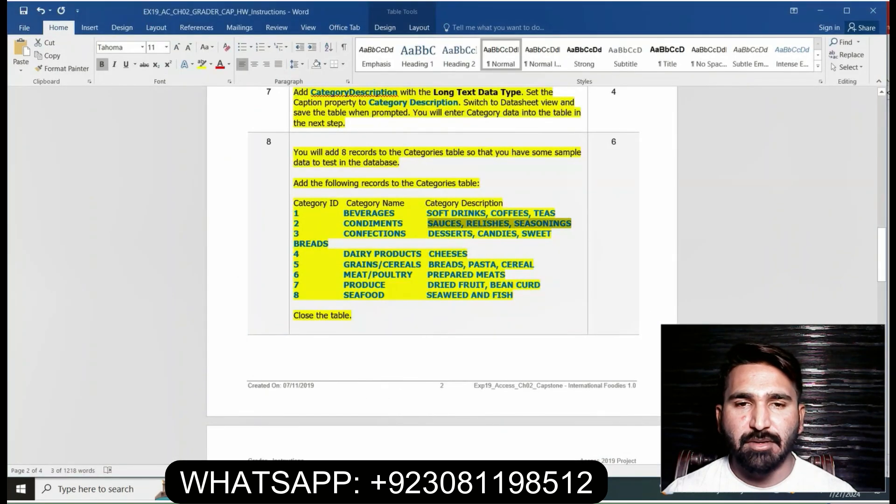
{"action": "left_click_drag", "start_coordinate": [344, 233], "coordinate": [406, 234]}
{"action": "key", "text": "ctrl+c"}
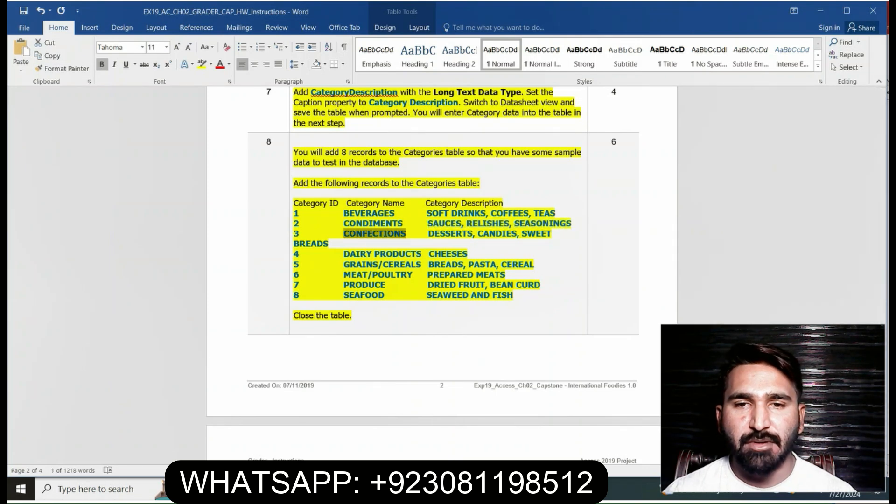
{"action": "key", "text": "alt+Tab"}
{"action": "key", "text": "Tab"}
{"action": "key", "text": "ctrl+v"}
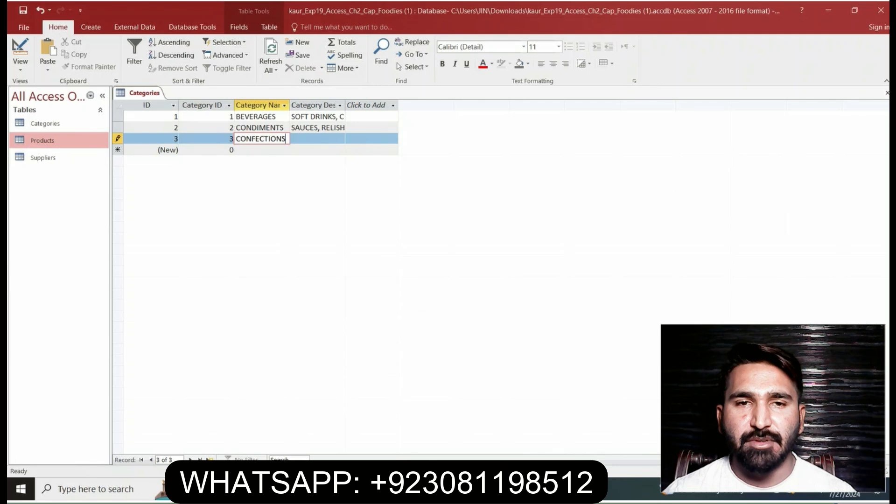
Switch to Word and select the CONFECTIONS description "DESSERTS, CANDIES, SWEET BREADS" in step 8 for copying
{"action": "key", "text": "alt+Tab"}
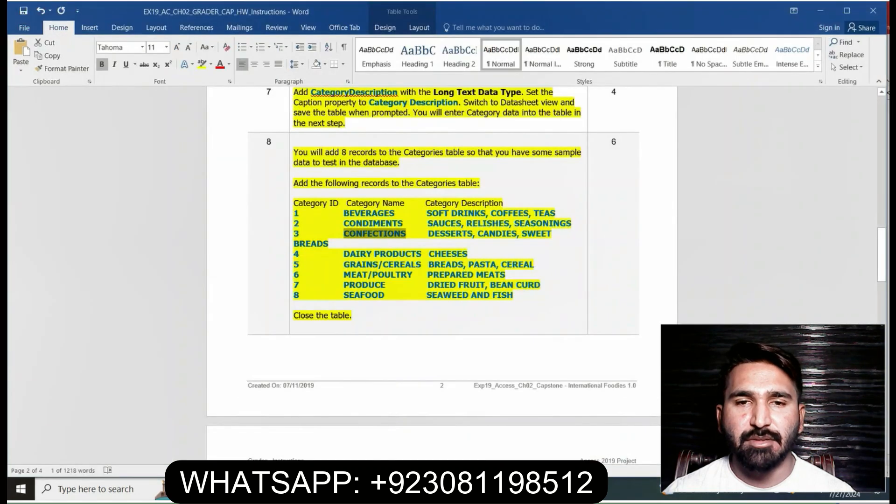
{"action": "left_click_drag", "start_coordinate": [428, 234], "coordinate": [471, 254]}
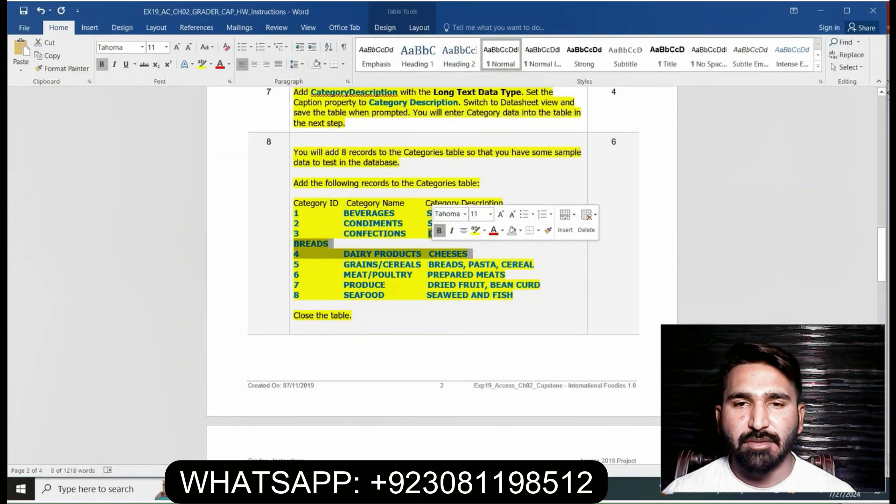
{"action": "left_click", "coordinate": [330, 244]}
{"action": "left_click_drag", "start_coordinate": [428, 233], "coordinate": [332, 244]}
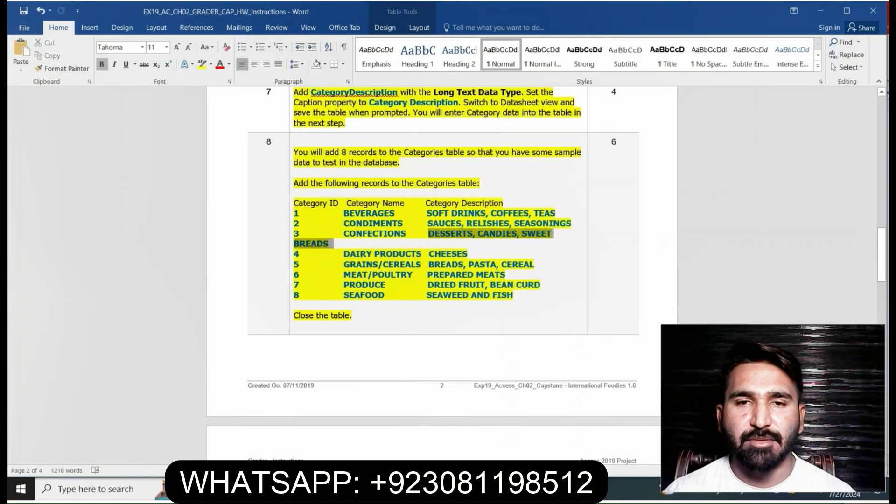